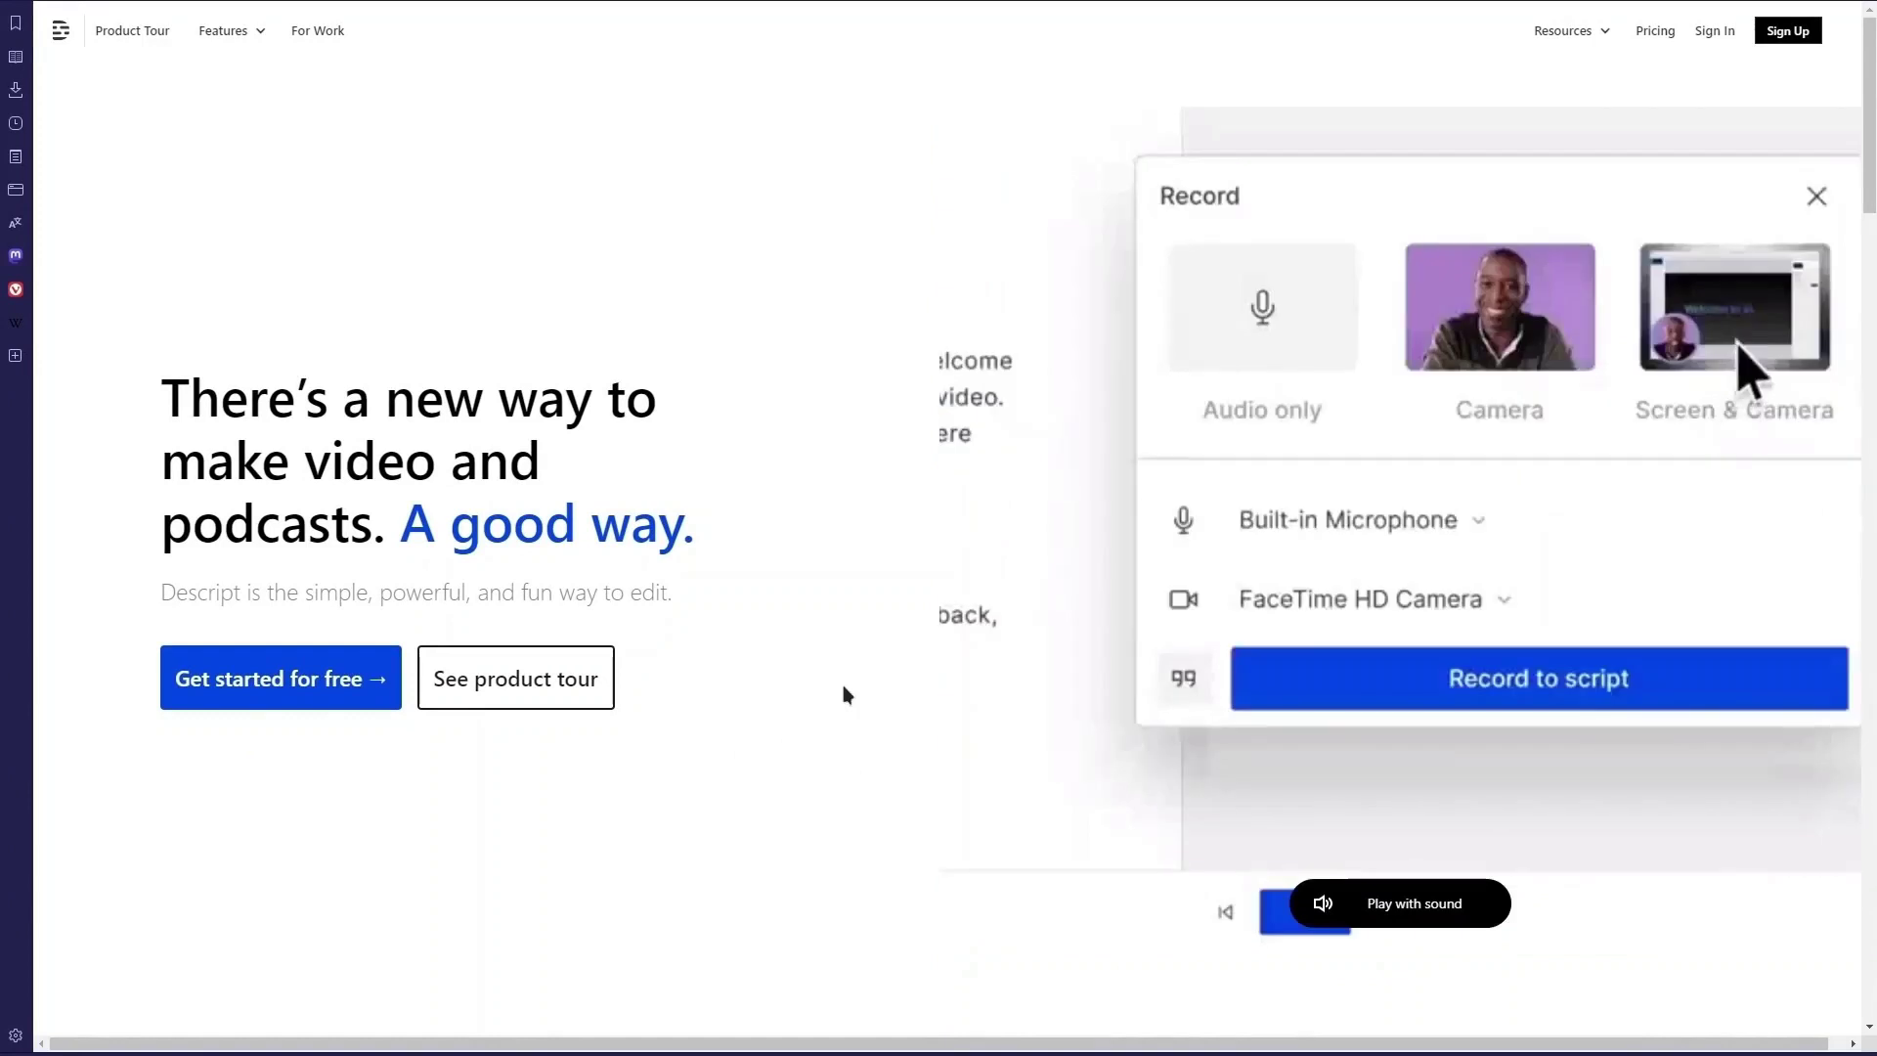
Download the Descript desktop app from the site footer and open it to Recent projects
scroll(847, 694, down, 5)
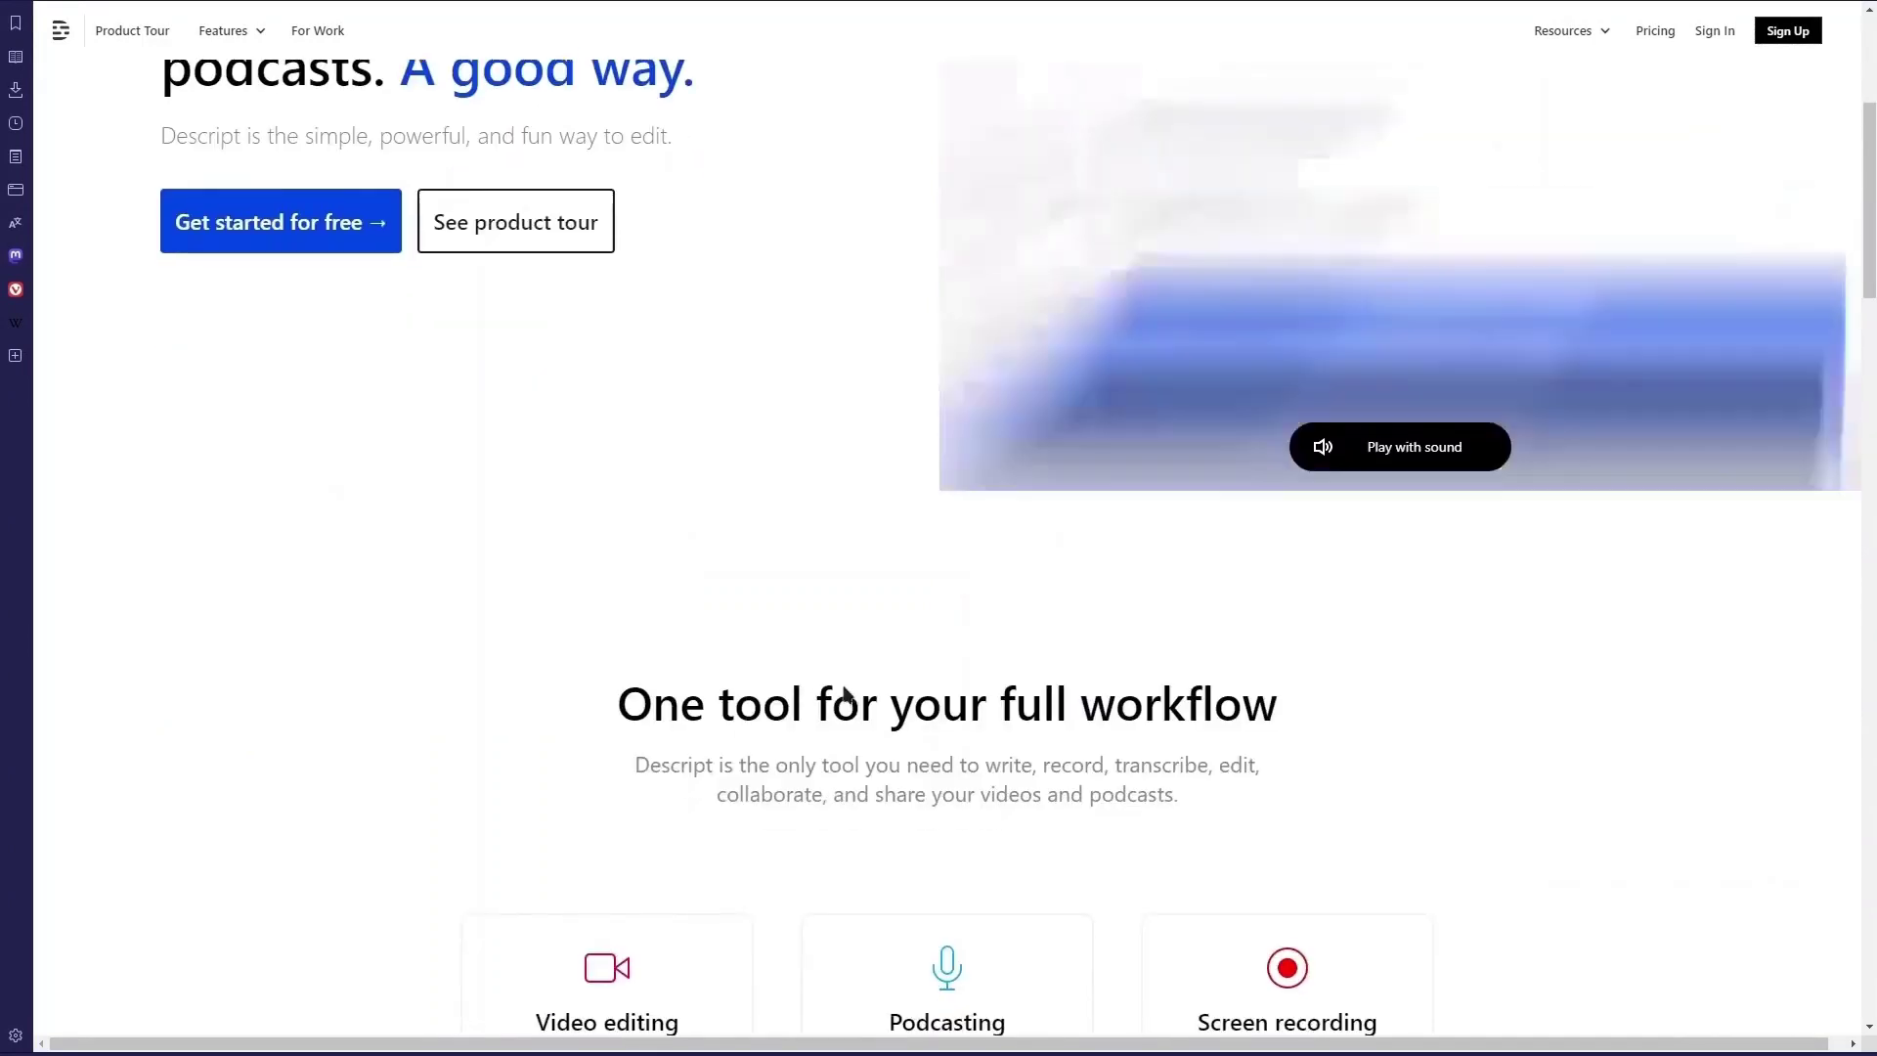
scroll(847, 695, down, 5)
scroll(847, 694, down, 18)
scroll(847, 694, down, 8)
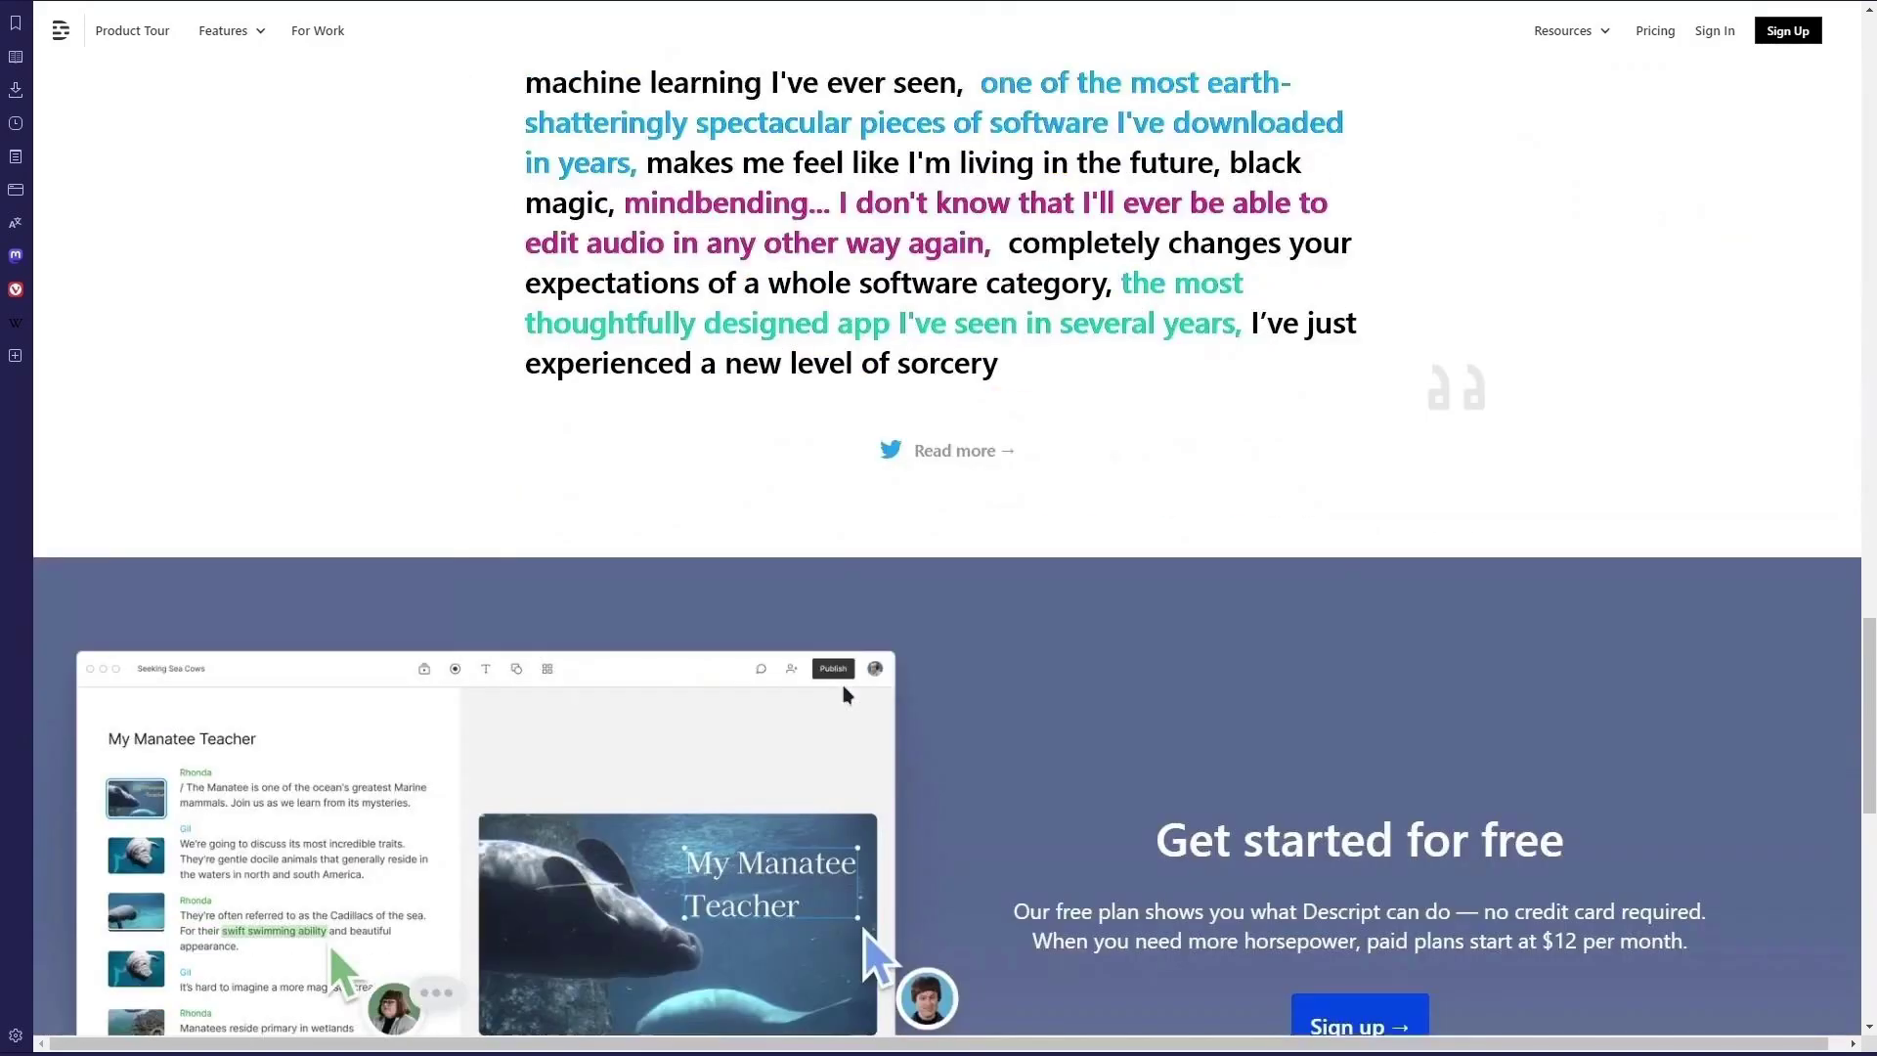
scroll(847, 694, down, 13)
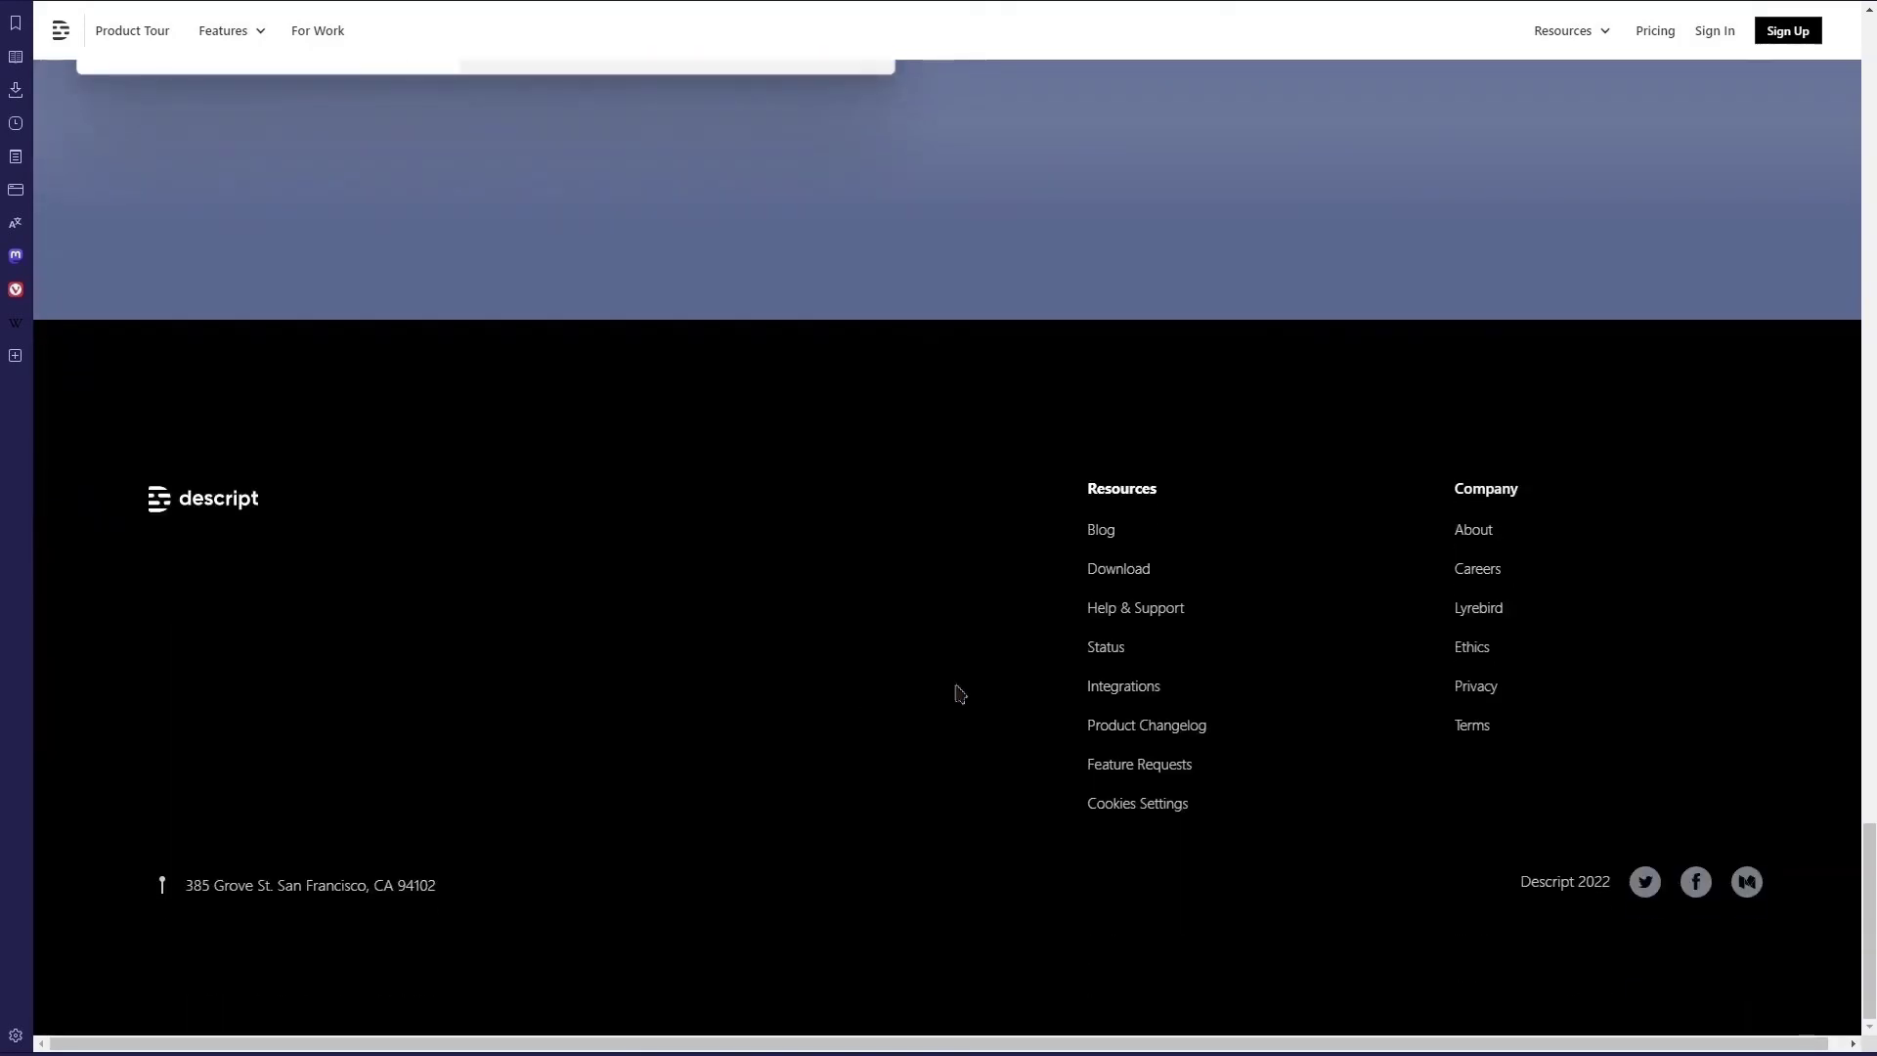
click(1120, 570)
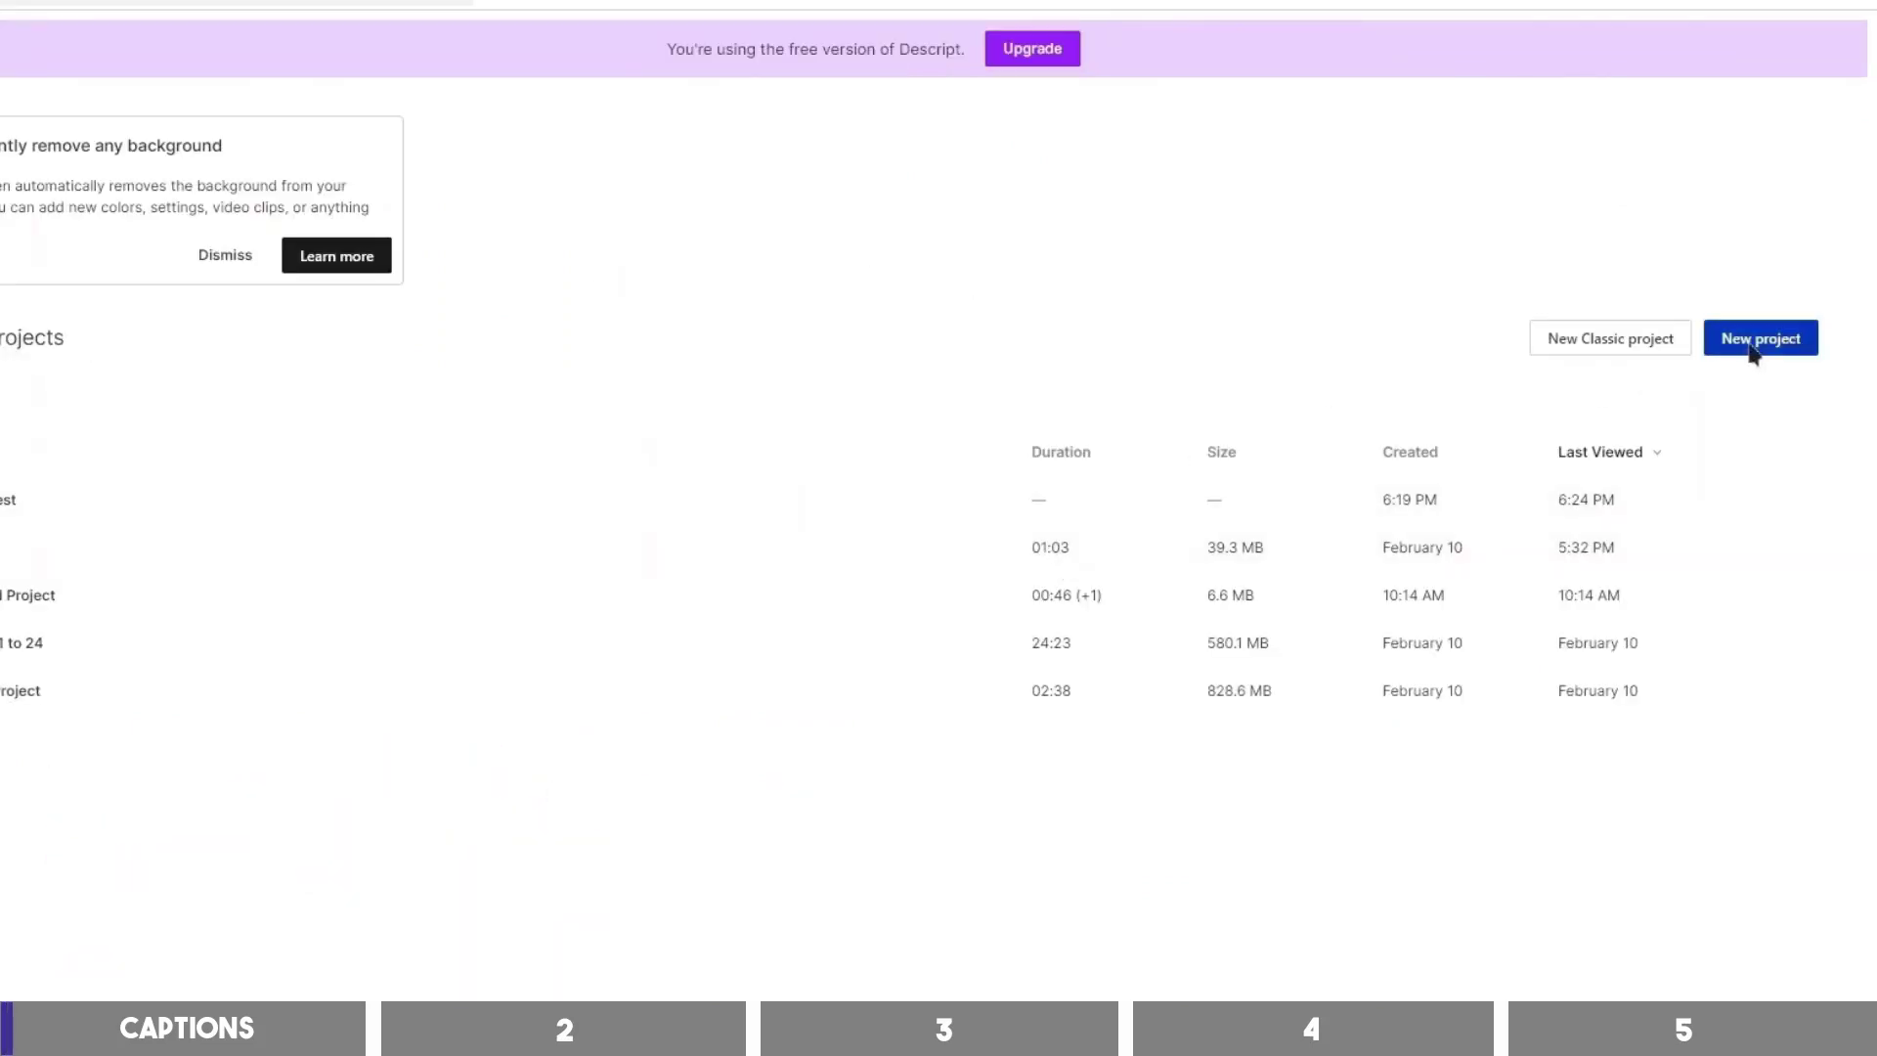
Start a new project, drop in the 5 time management video, and let it transcribe
click(1753, 347)
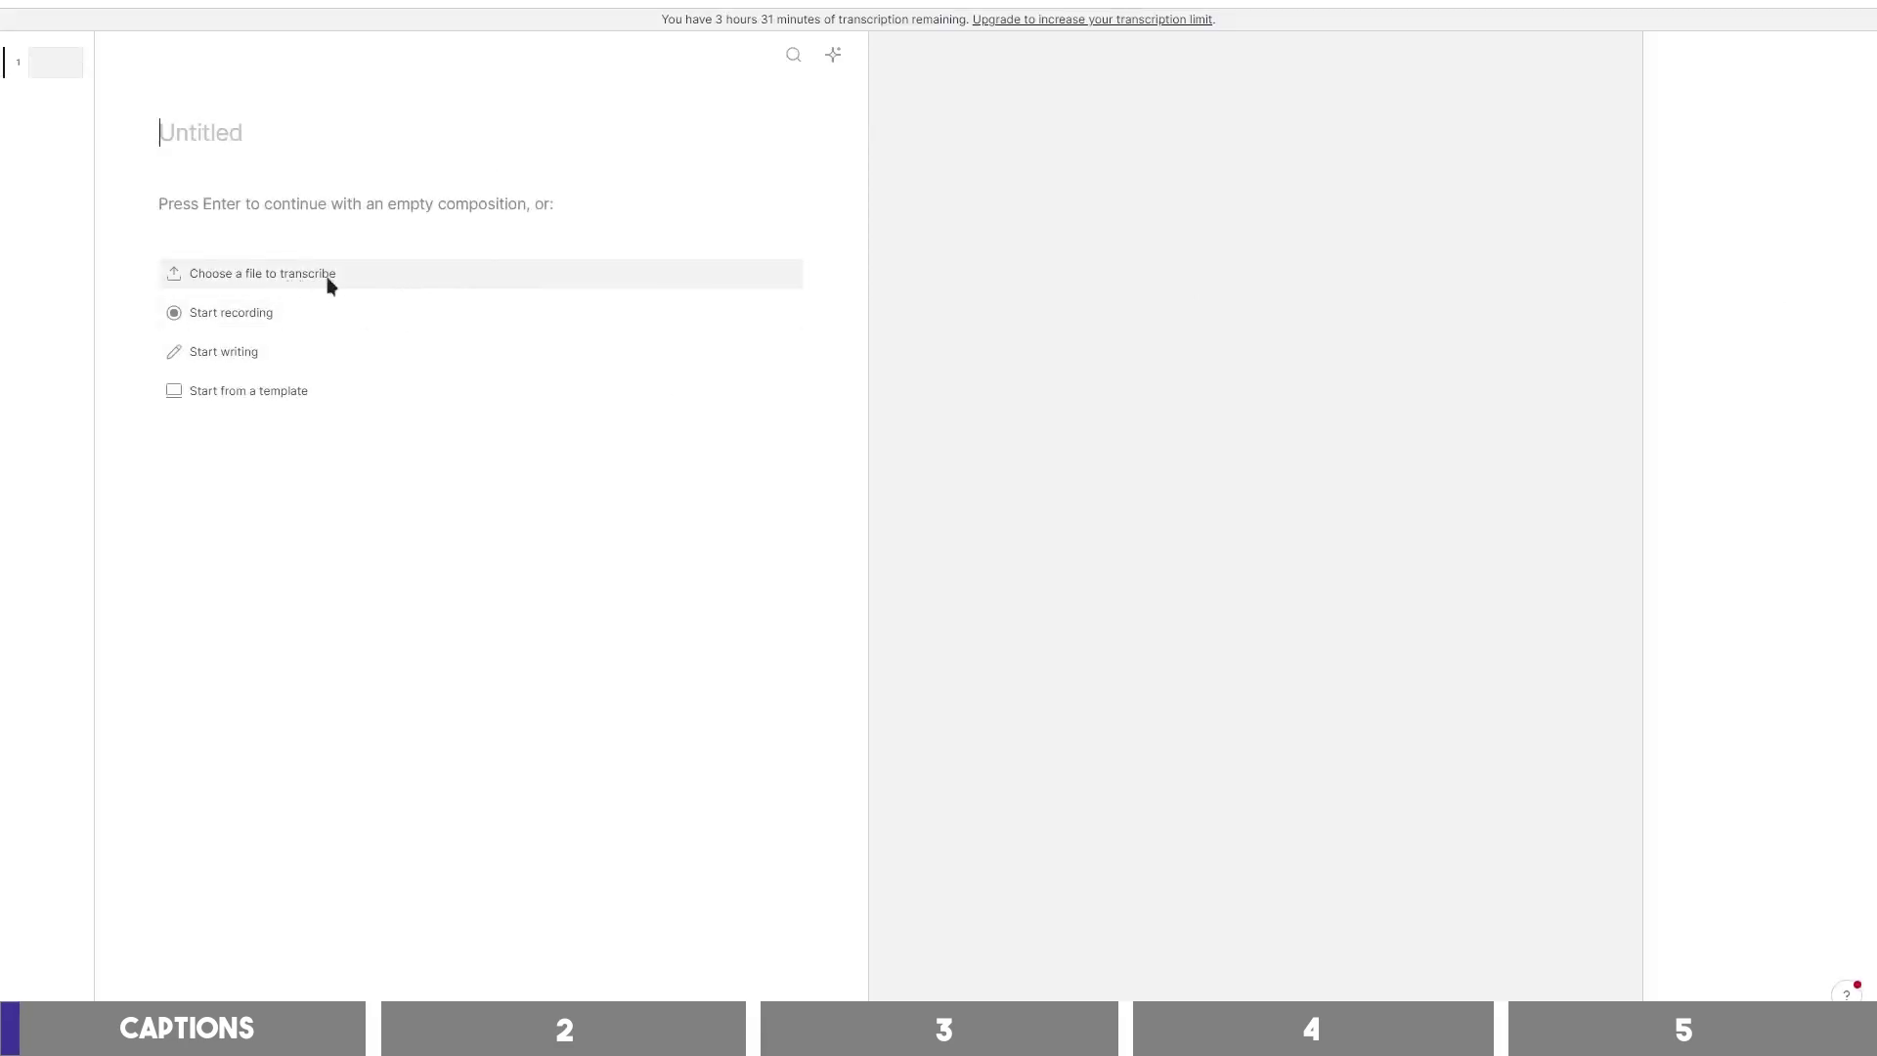
drag(1876, 411, 620, 422)
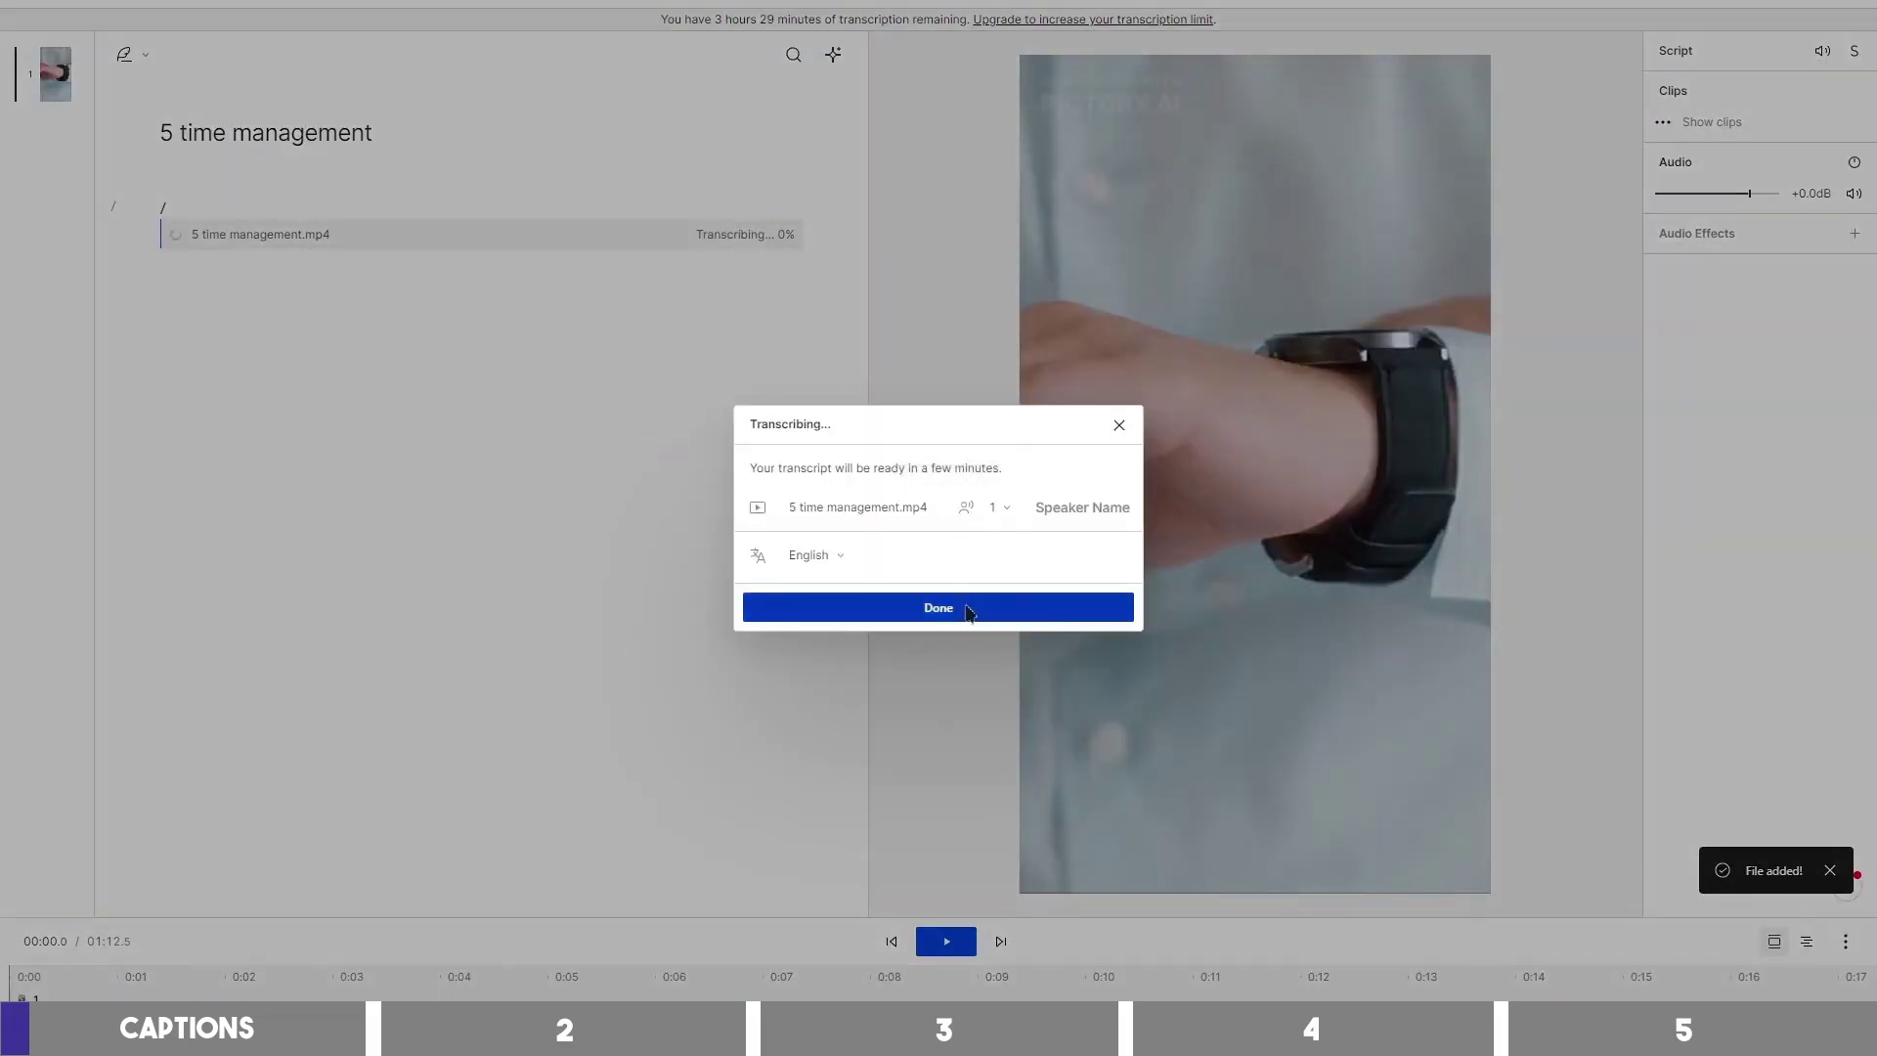
click(968, 608)
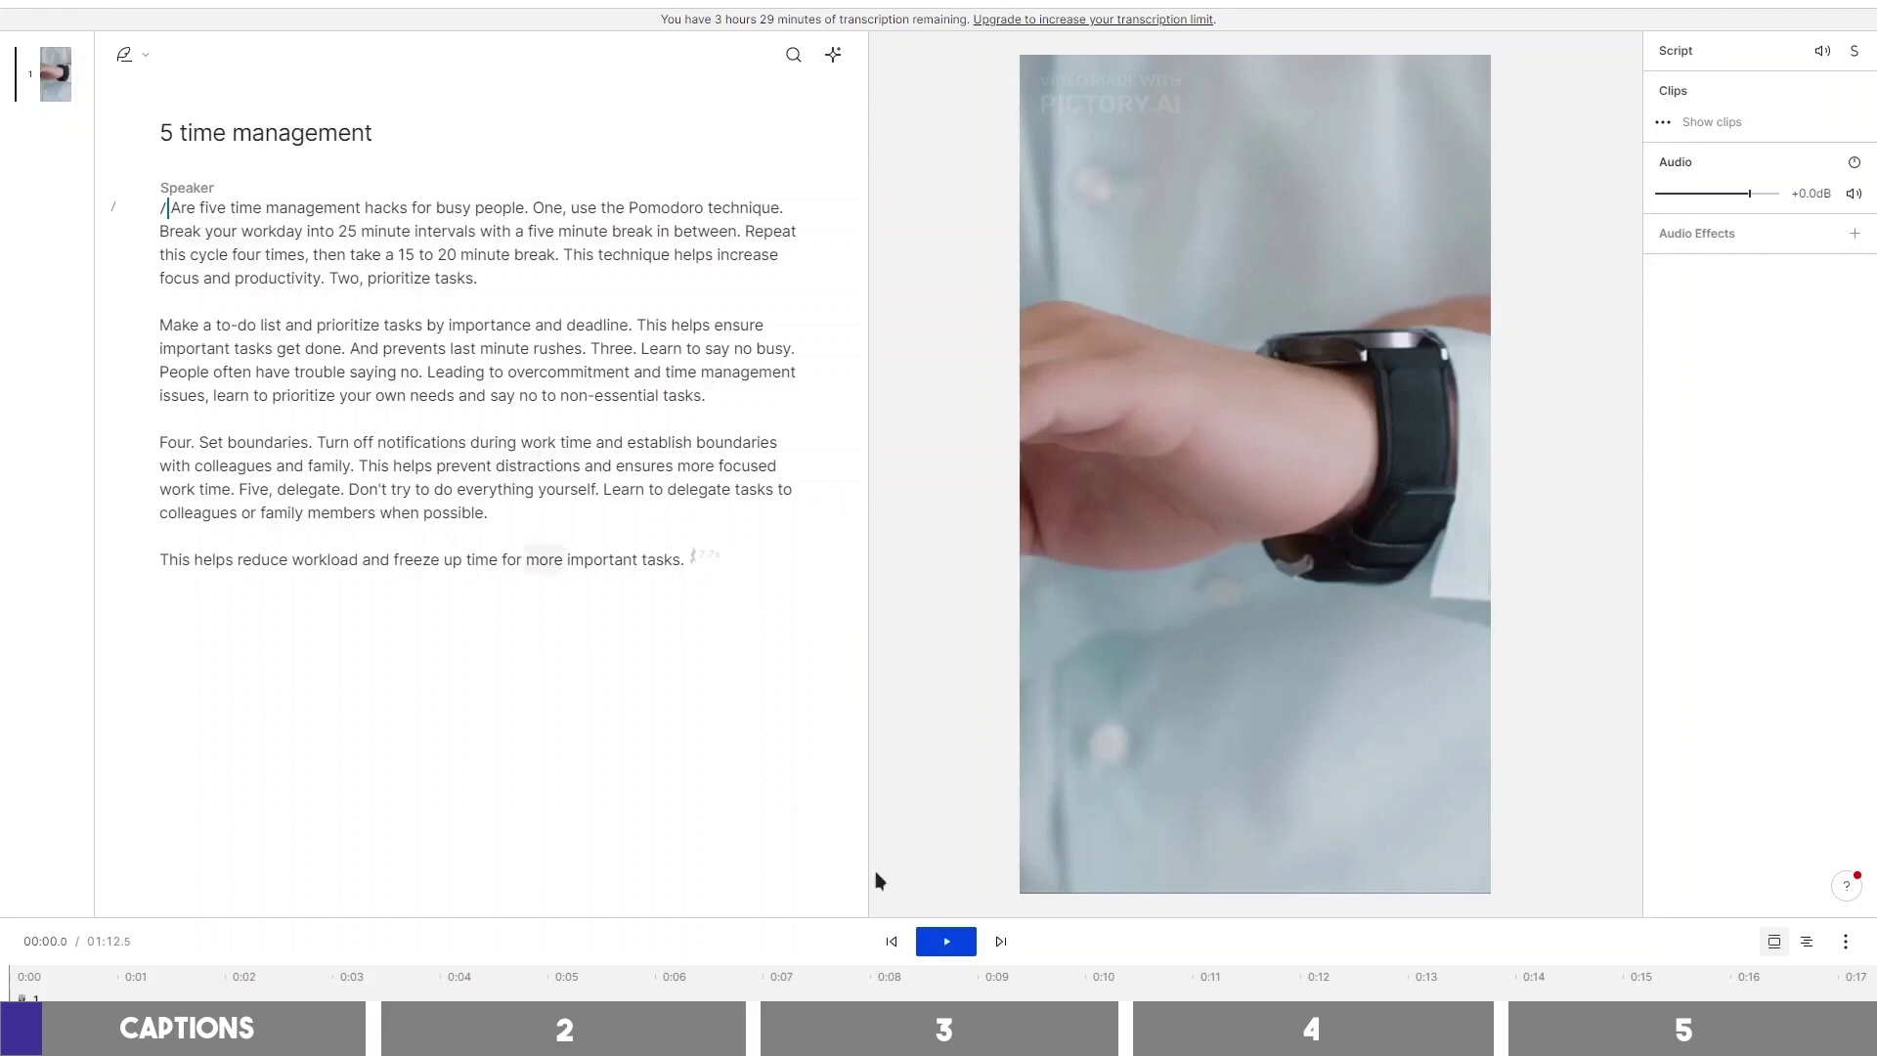
Play and pause the video, then select the script's opening sentence beginning 'Are'
click(940, 958)
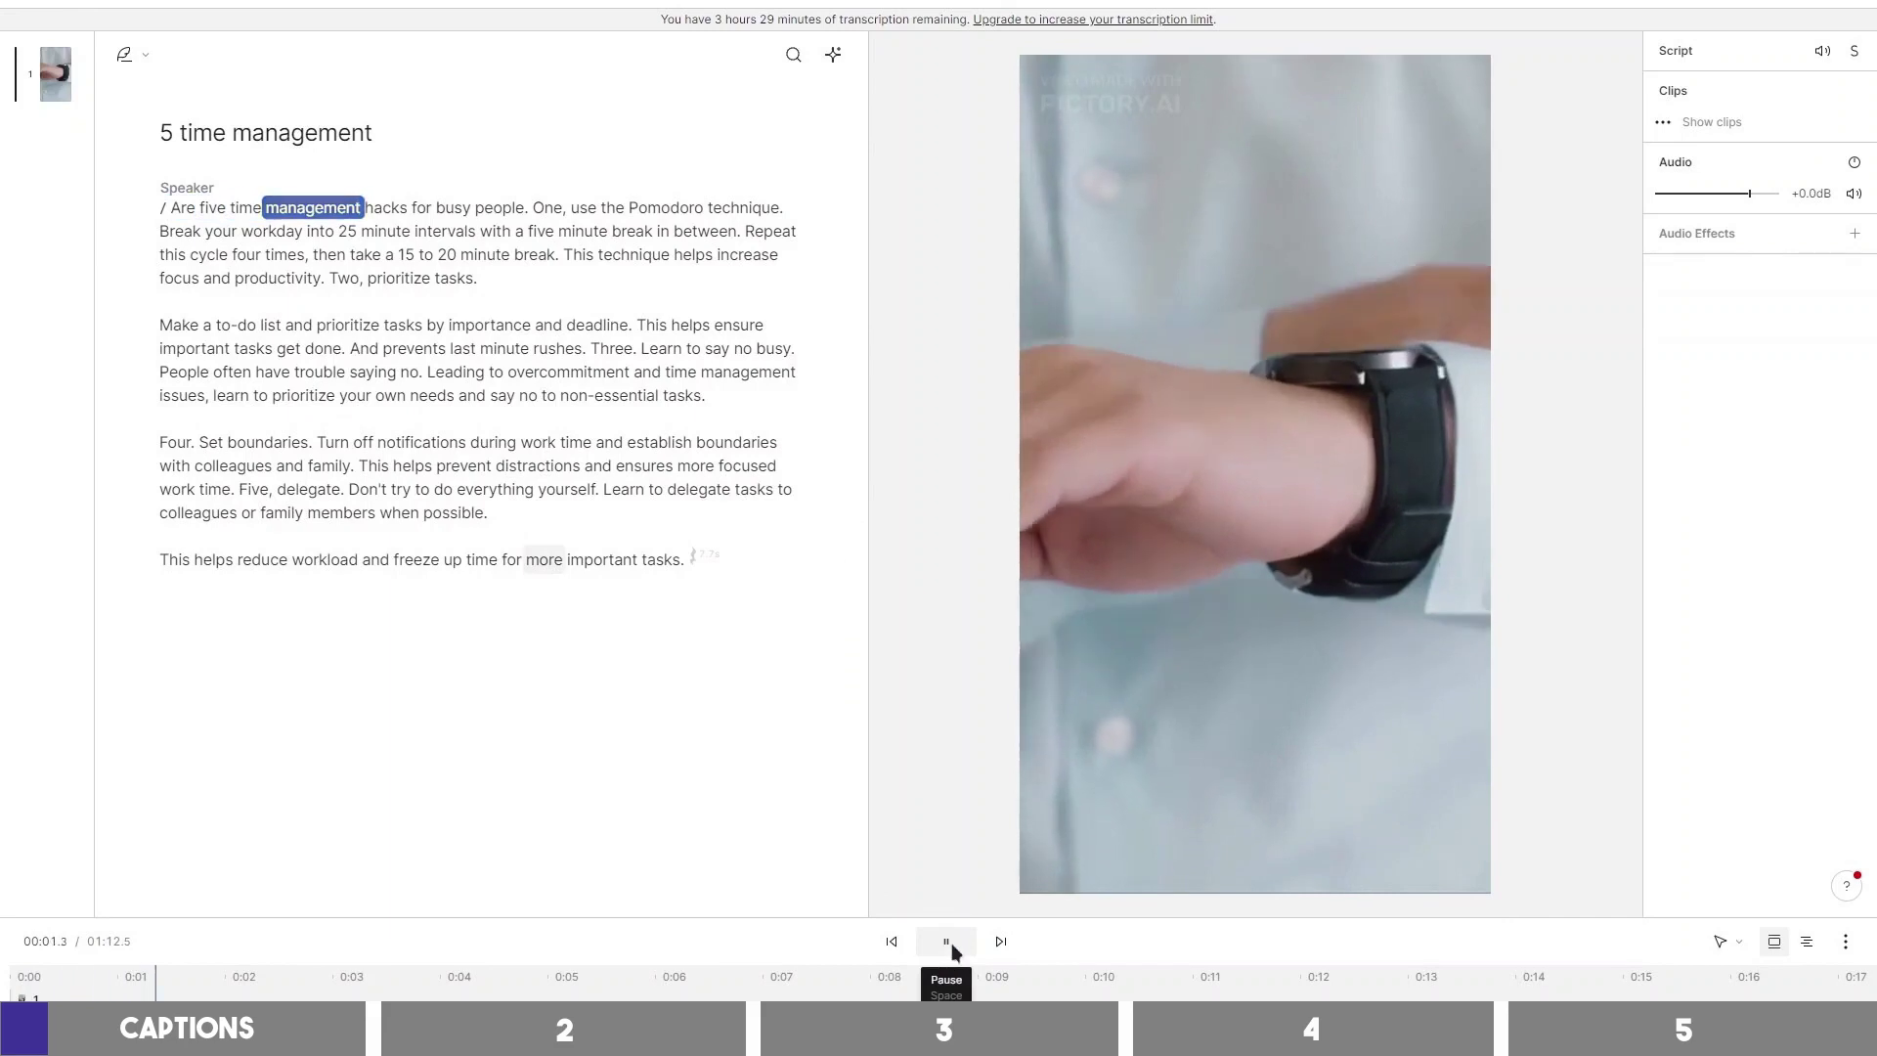
click(948, 943)
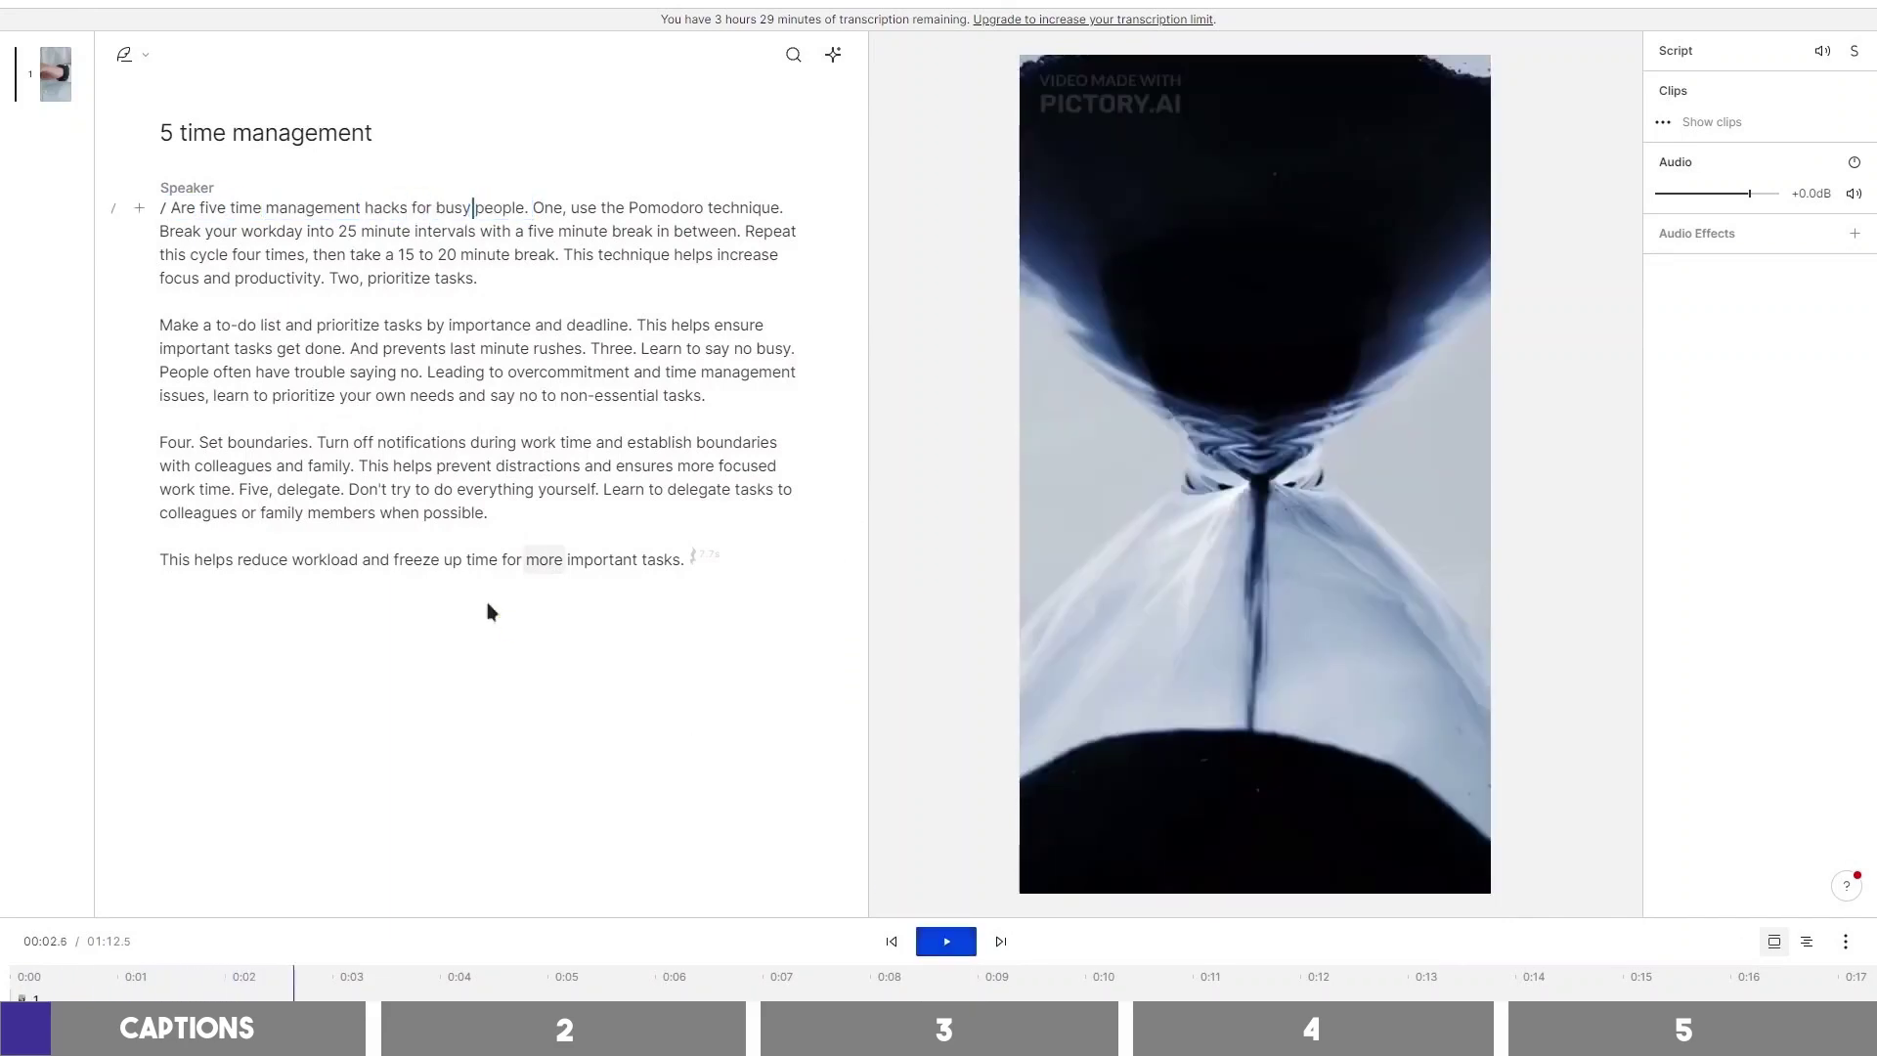
click(167, 207)
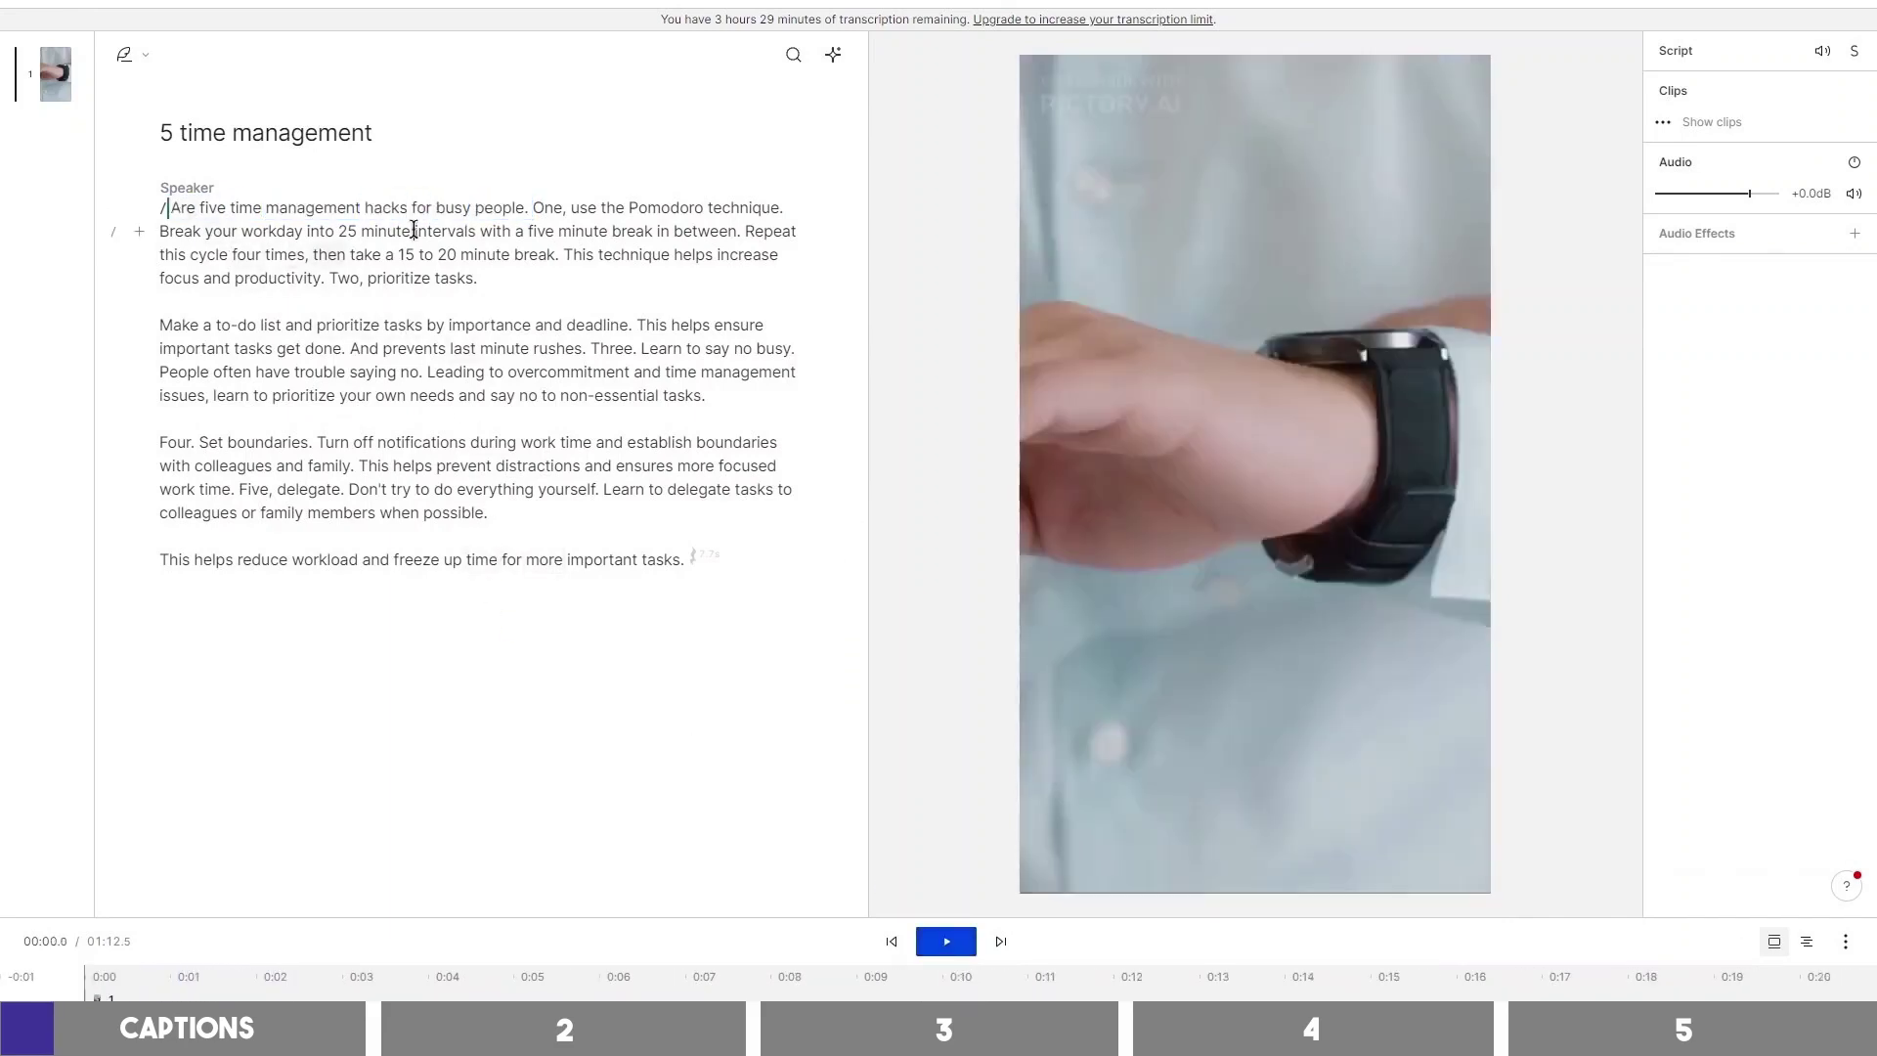
double_click(181, 208)
drag(239, 213, 788, 209)
Undo a first-sentence-only Captions layer, then apply Captions to the entire transcript
click(905, 4)
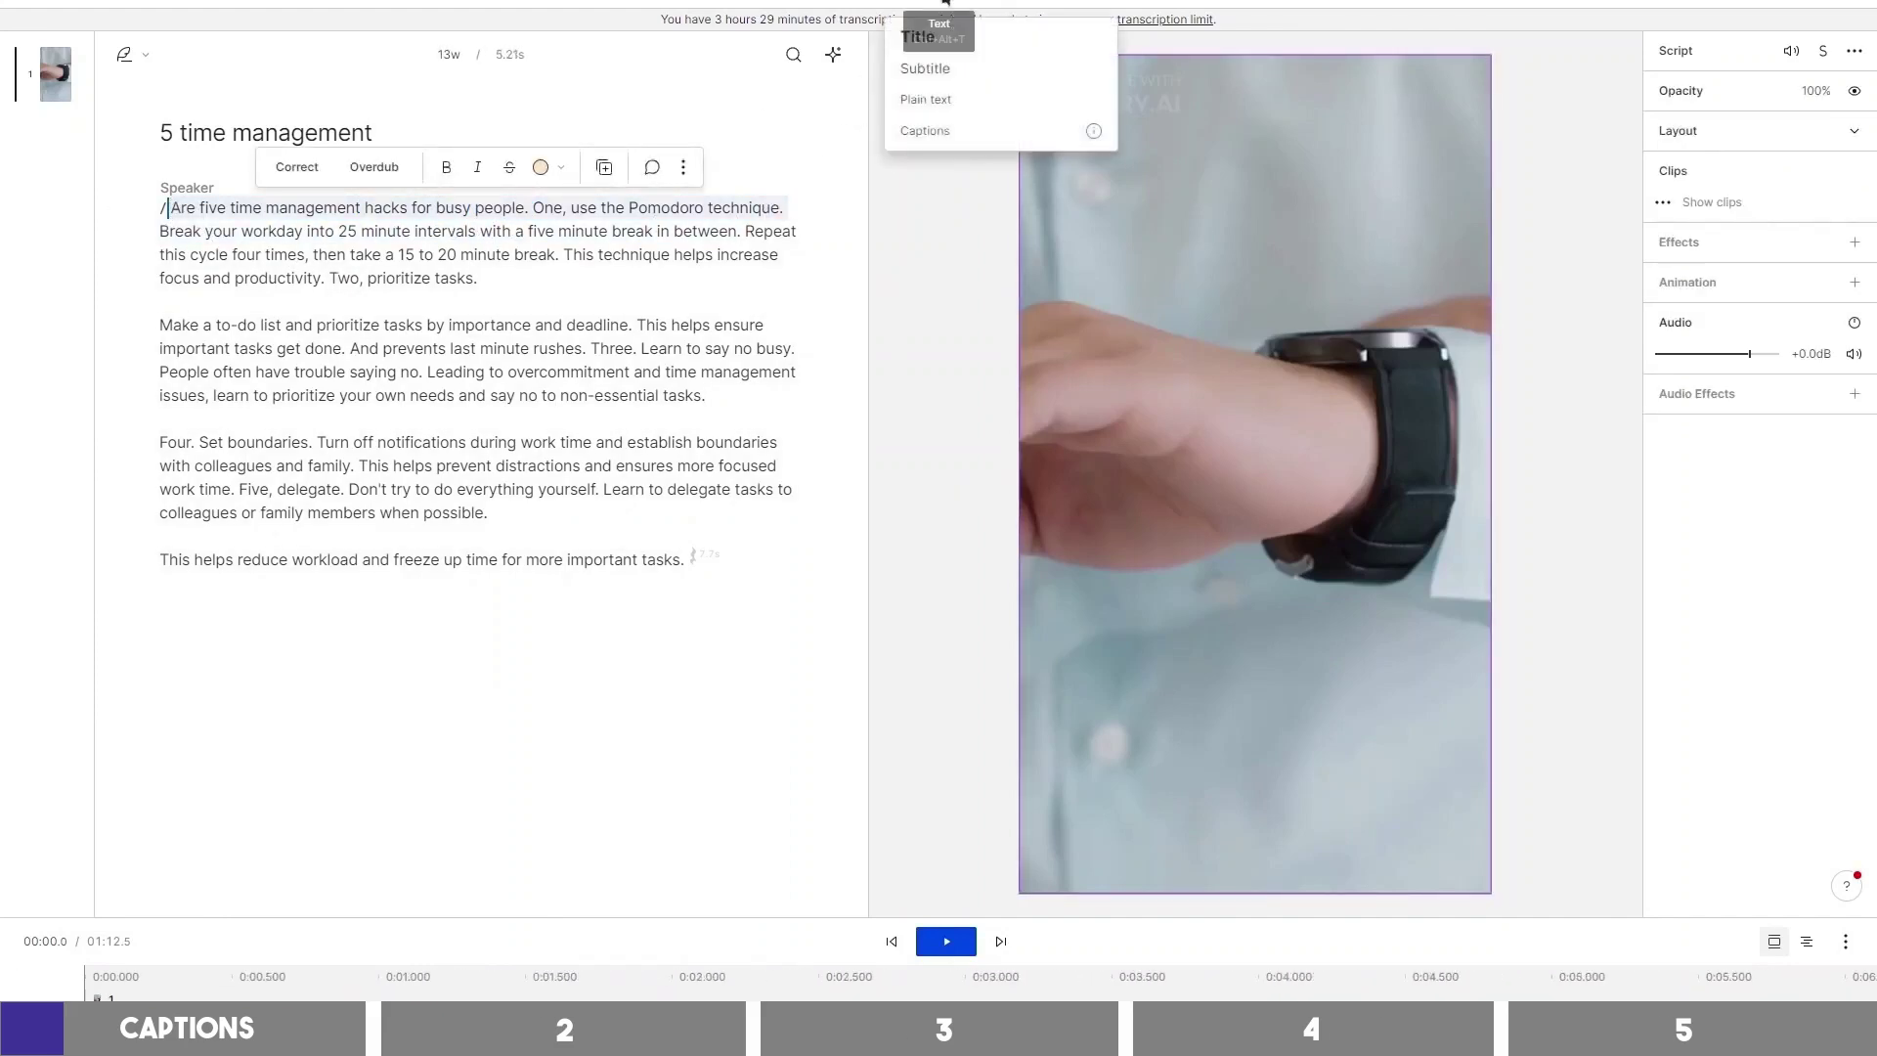
click(959, 135)
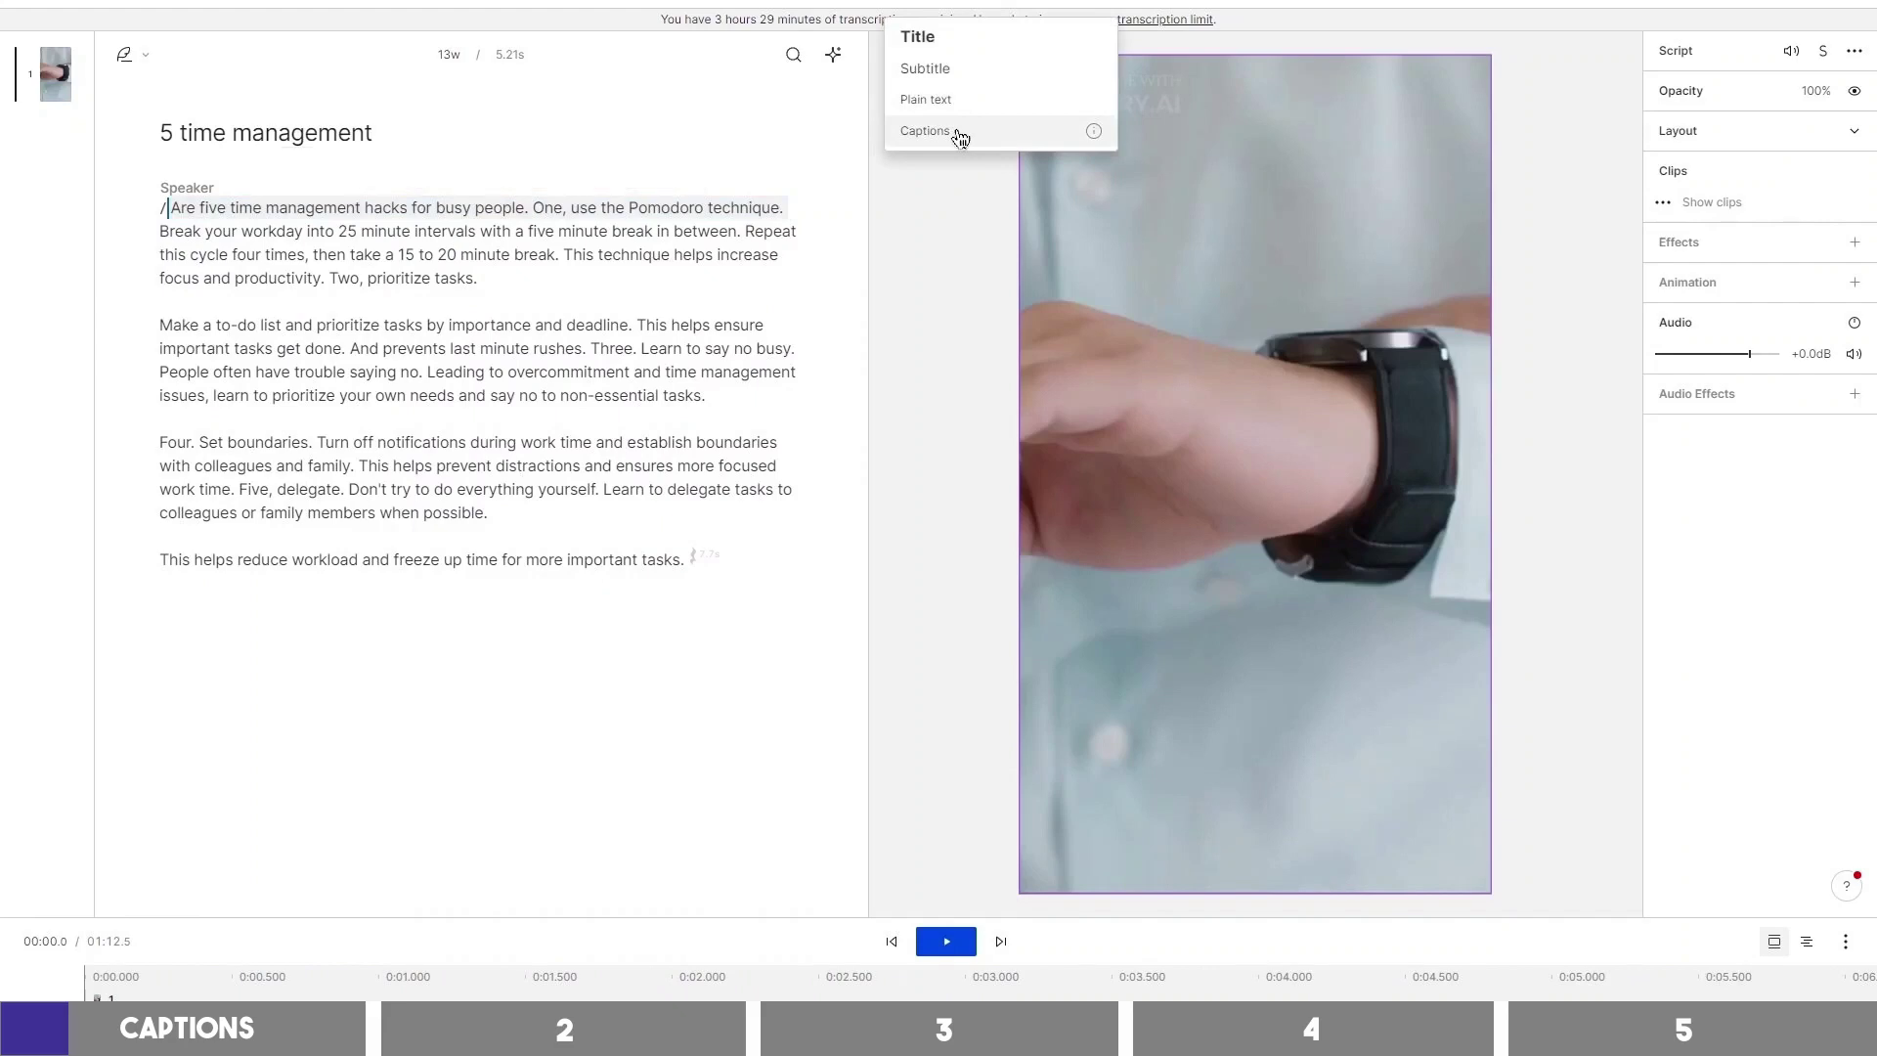
click(559, 220)
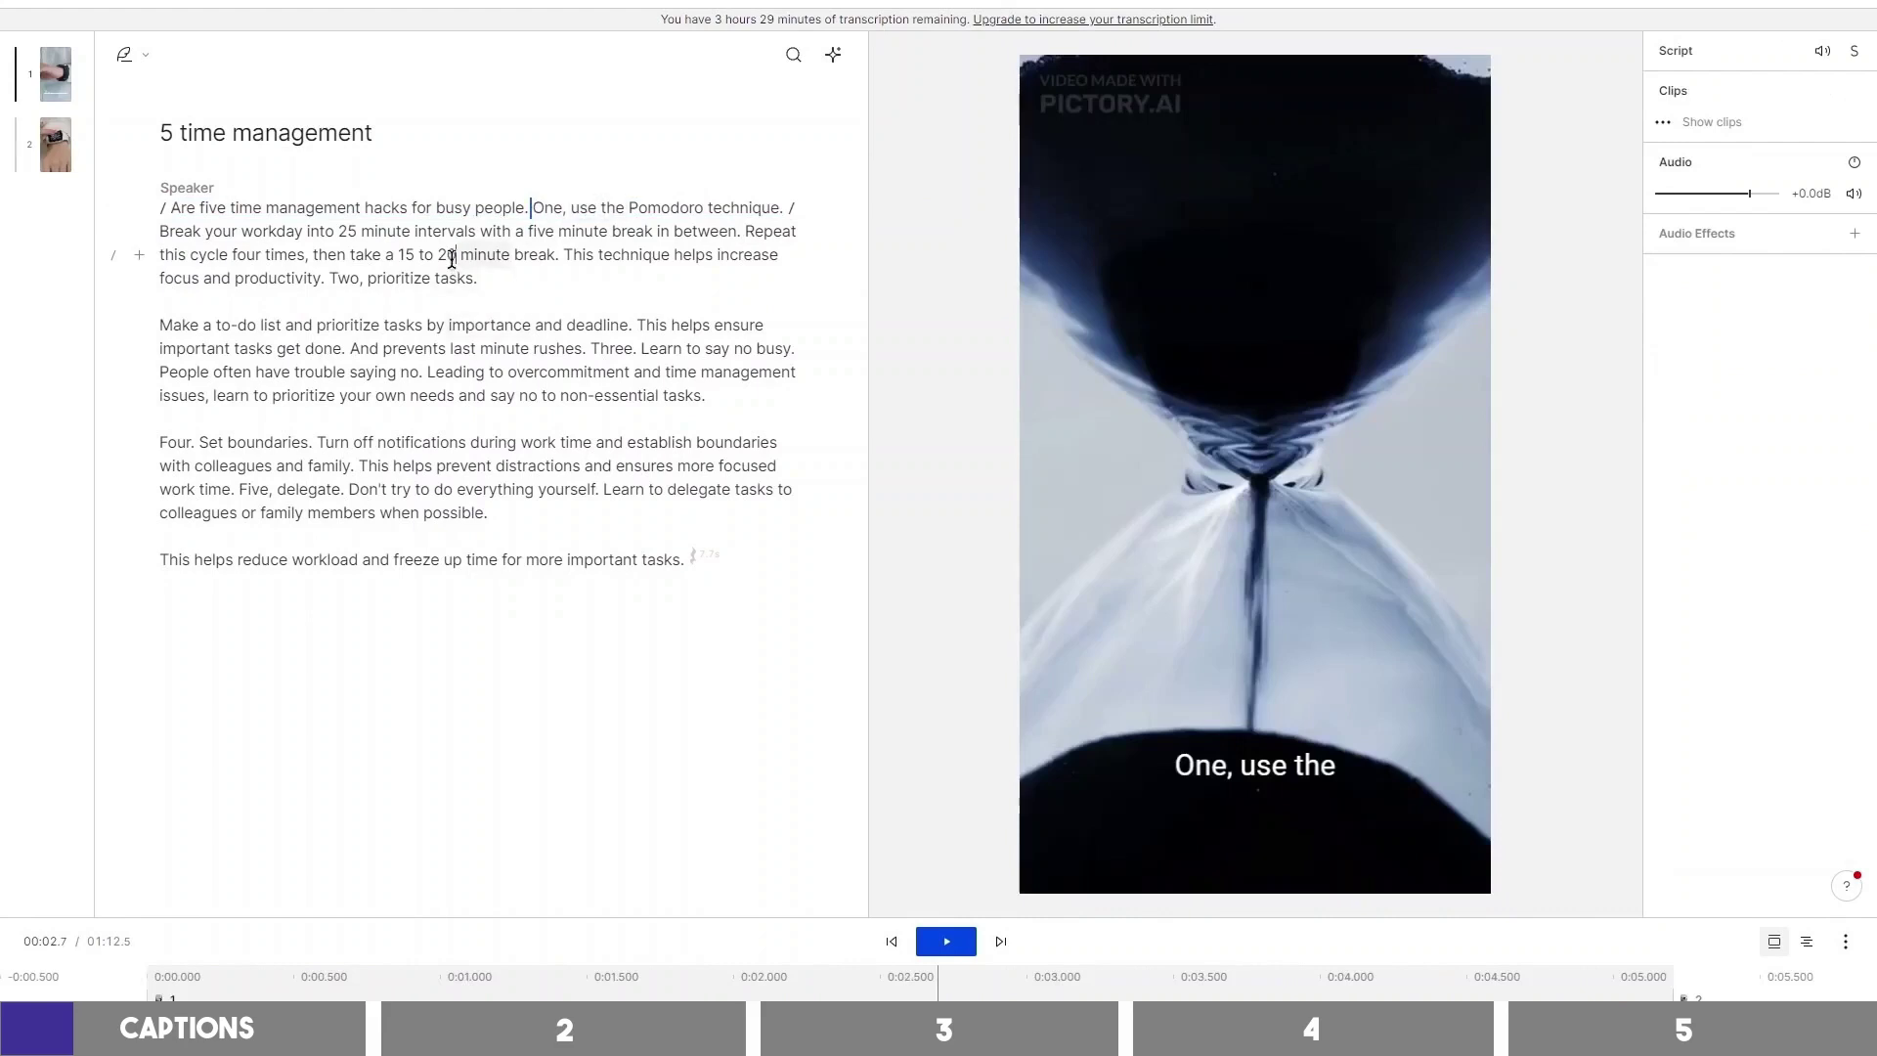
click(356, 209)
key(ctrl+z)
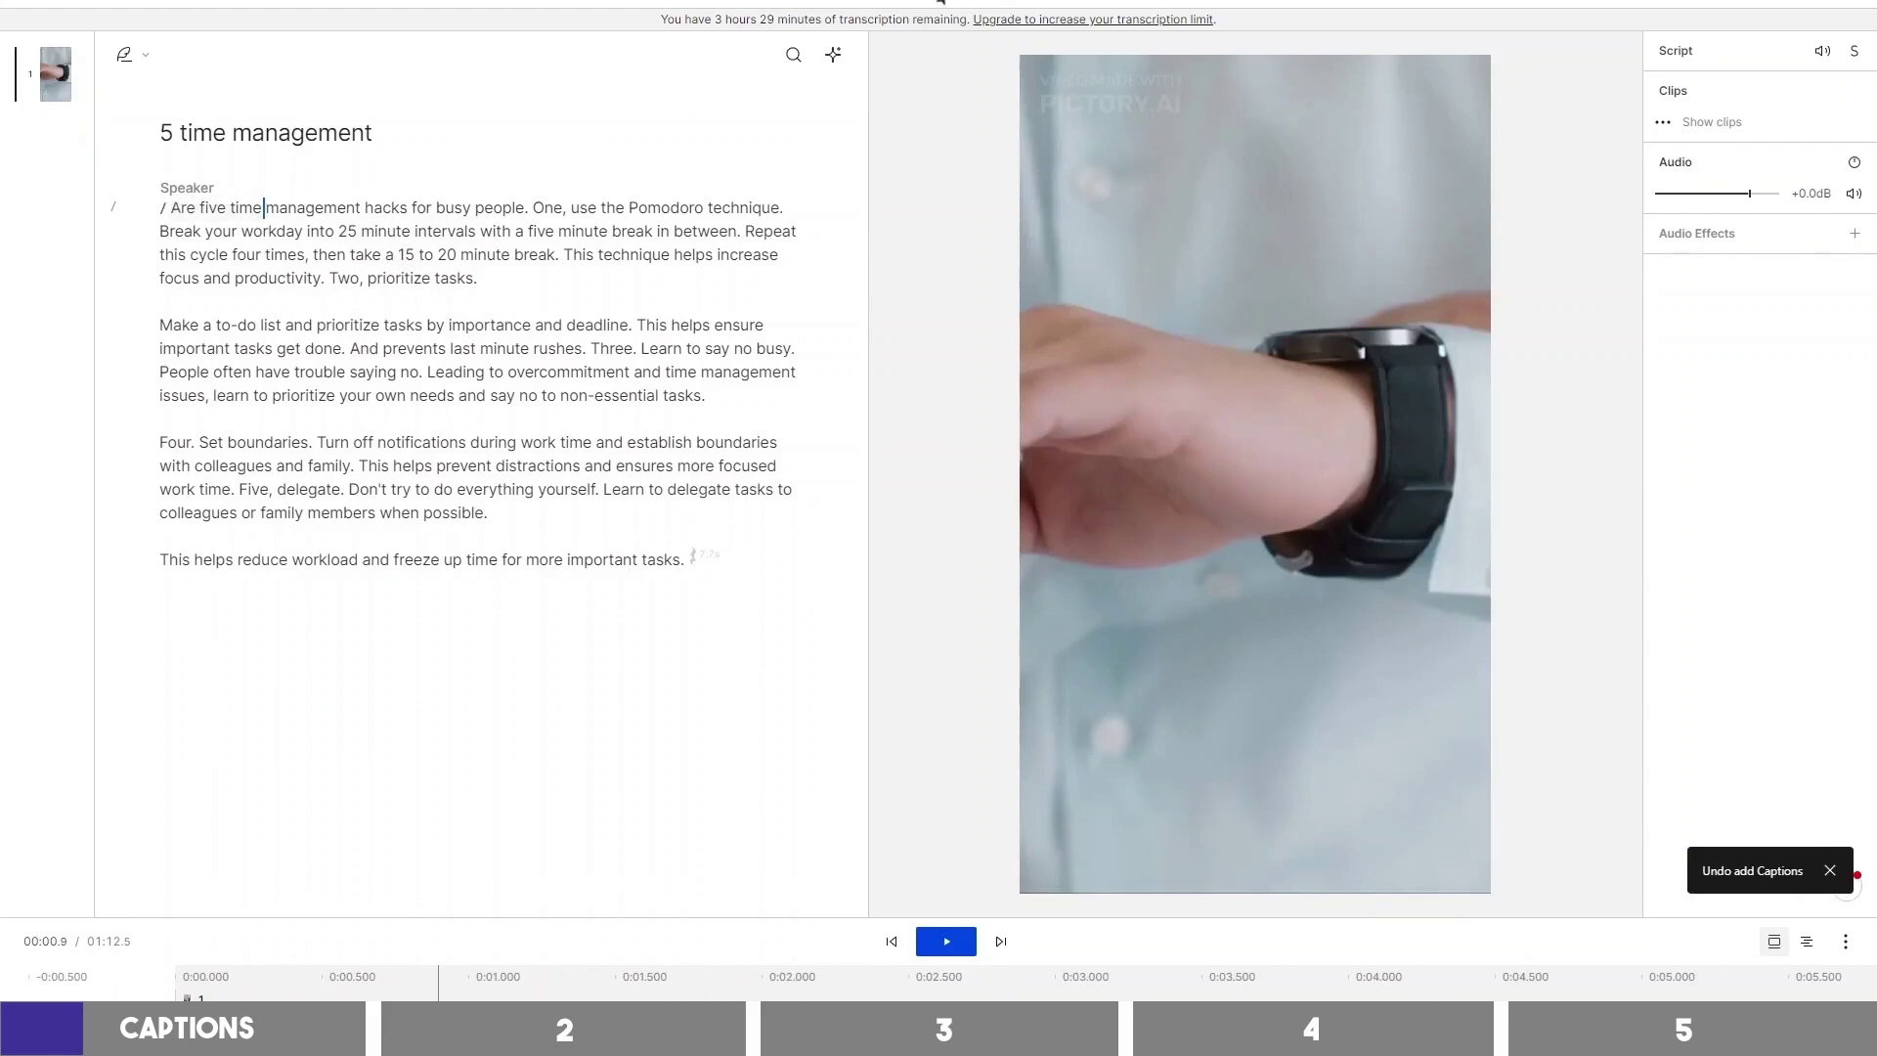
click(940, 1)
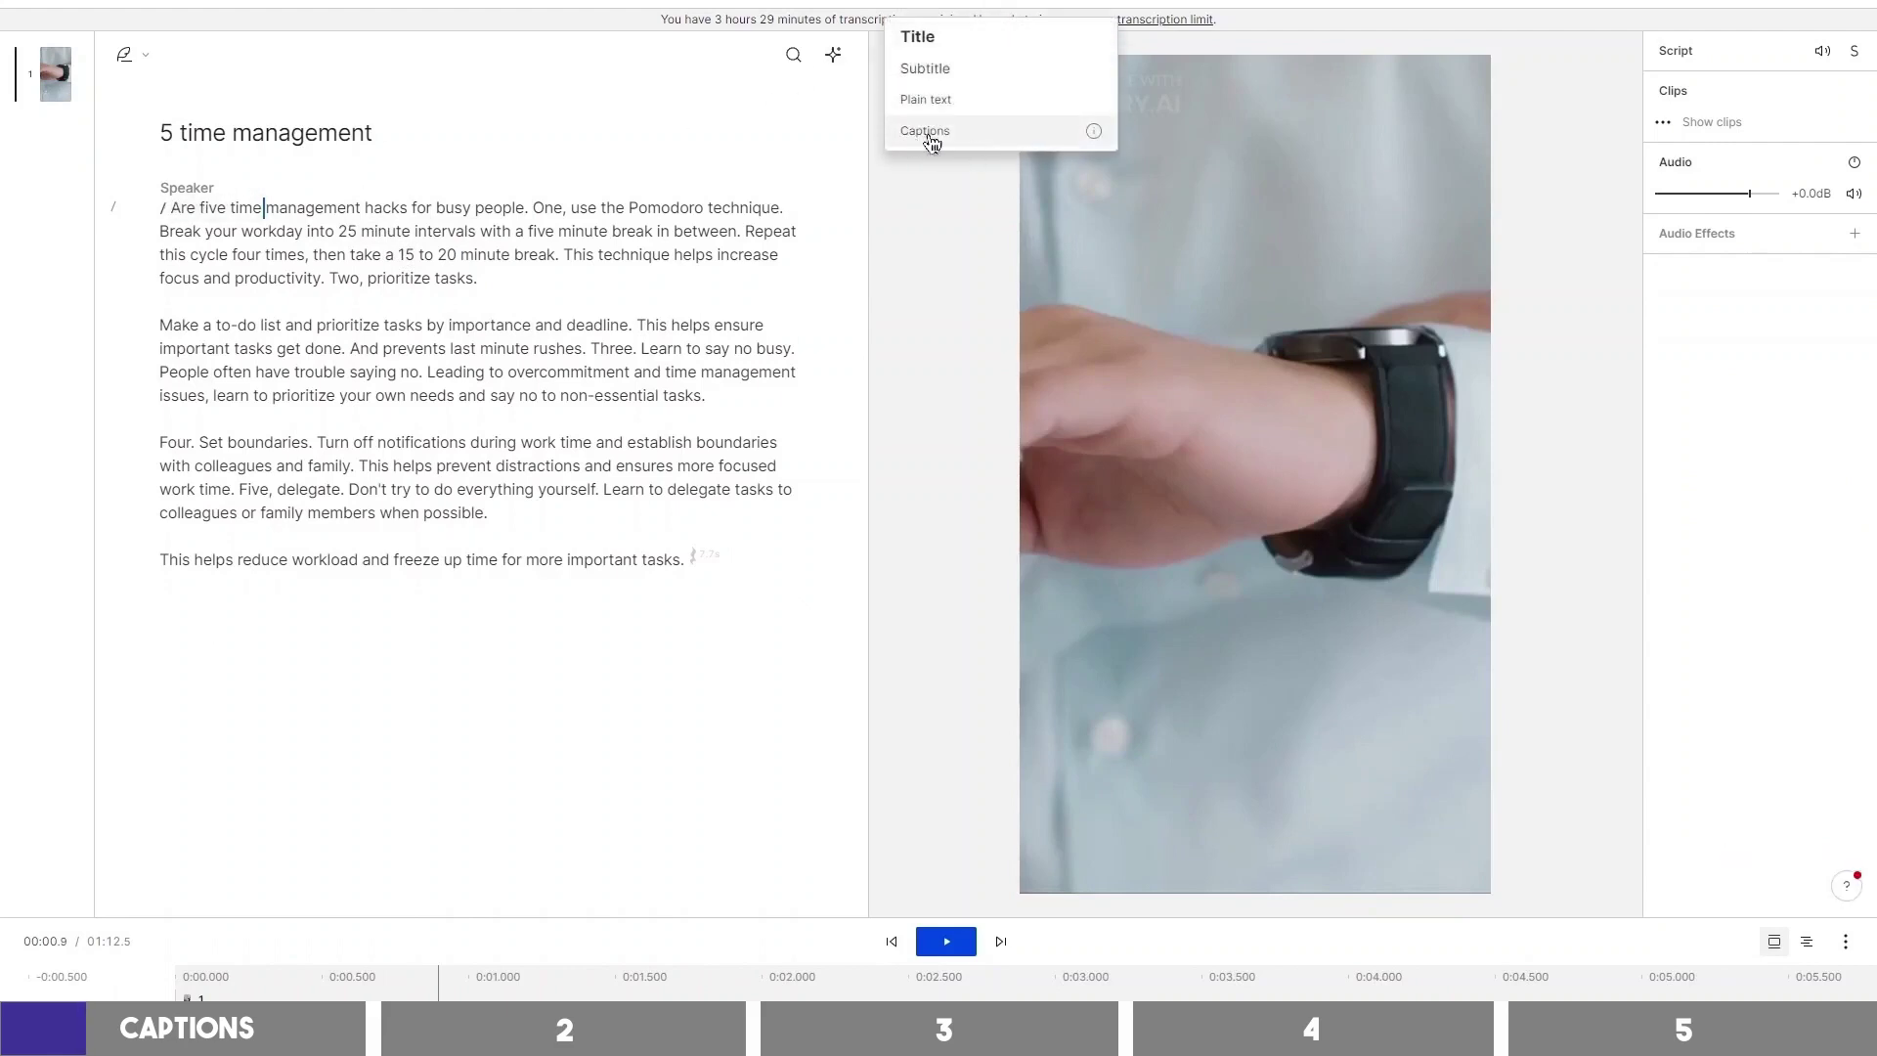
click(961, 140)
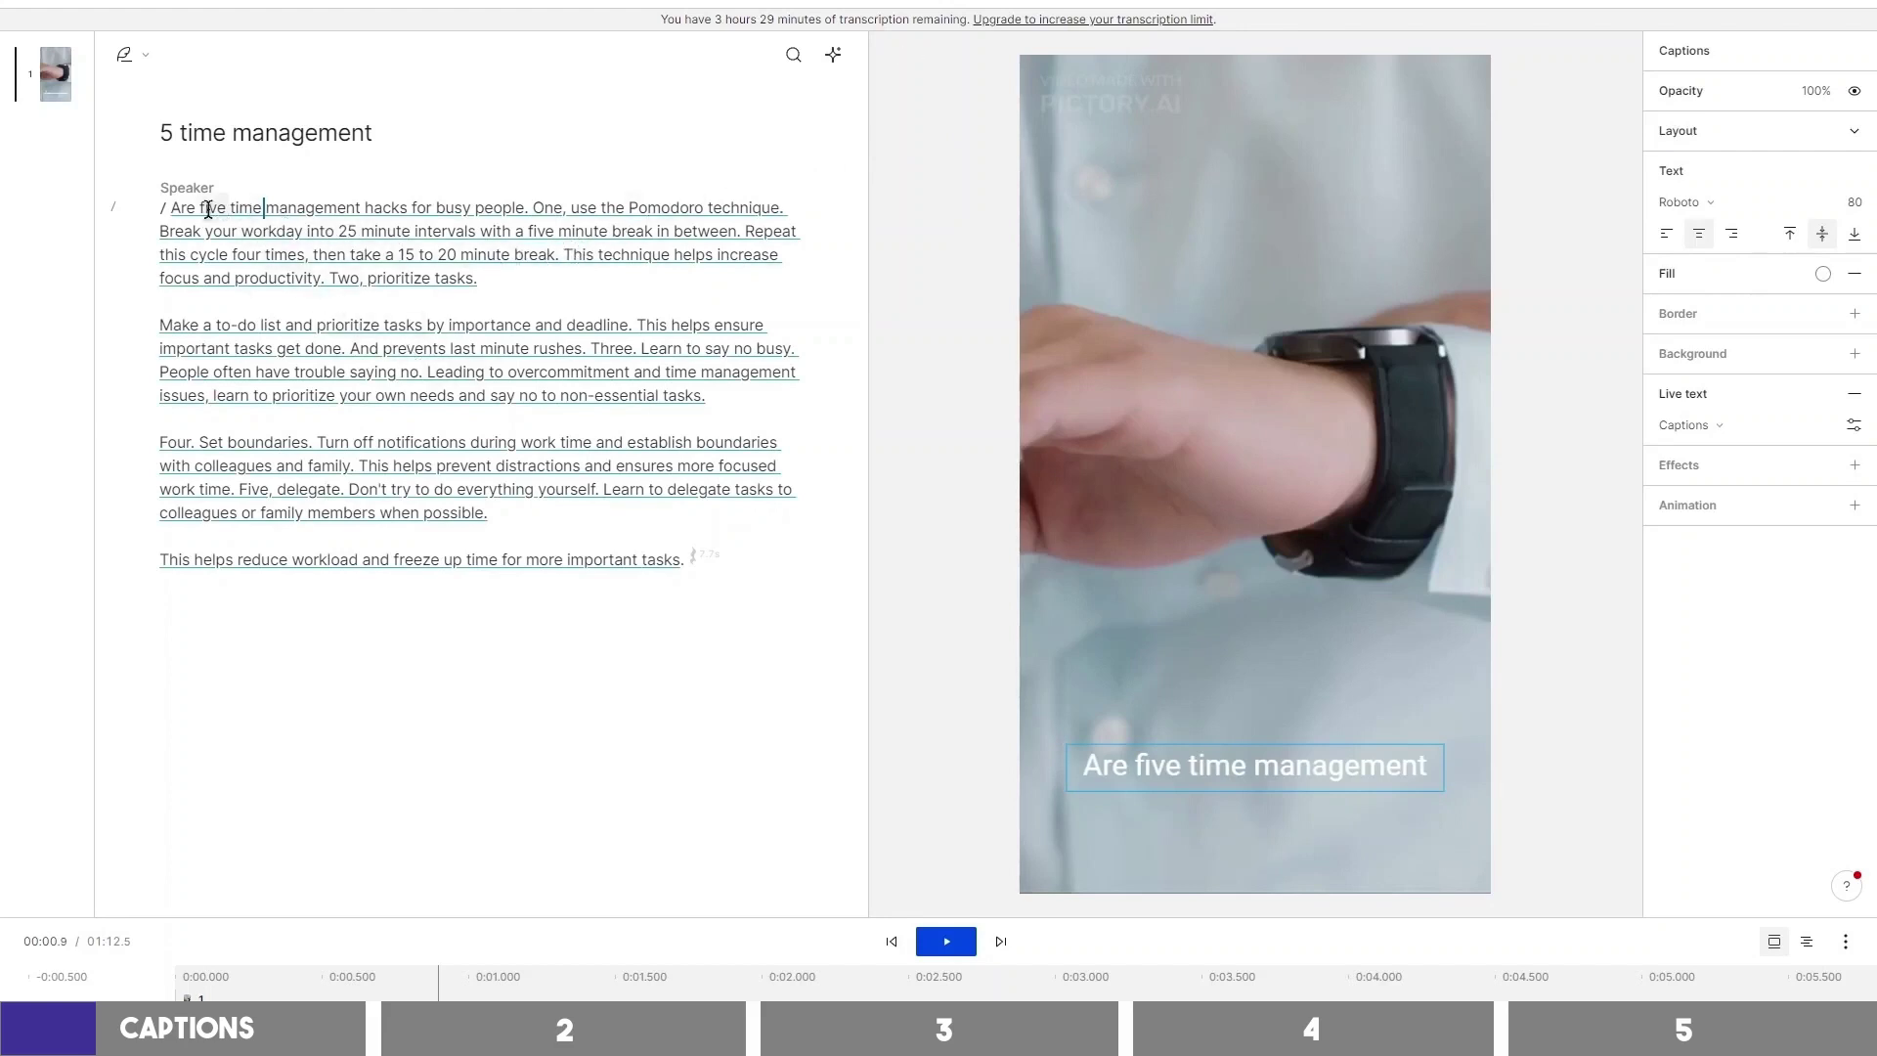
Preview the captioned video, then correct the first word 'Are' to 'Here are'
click(171, 210)
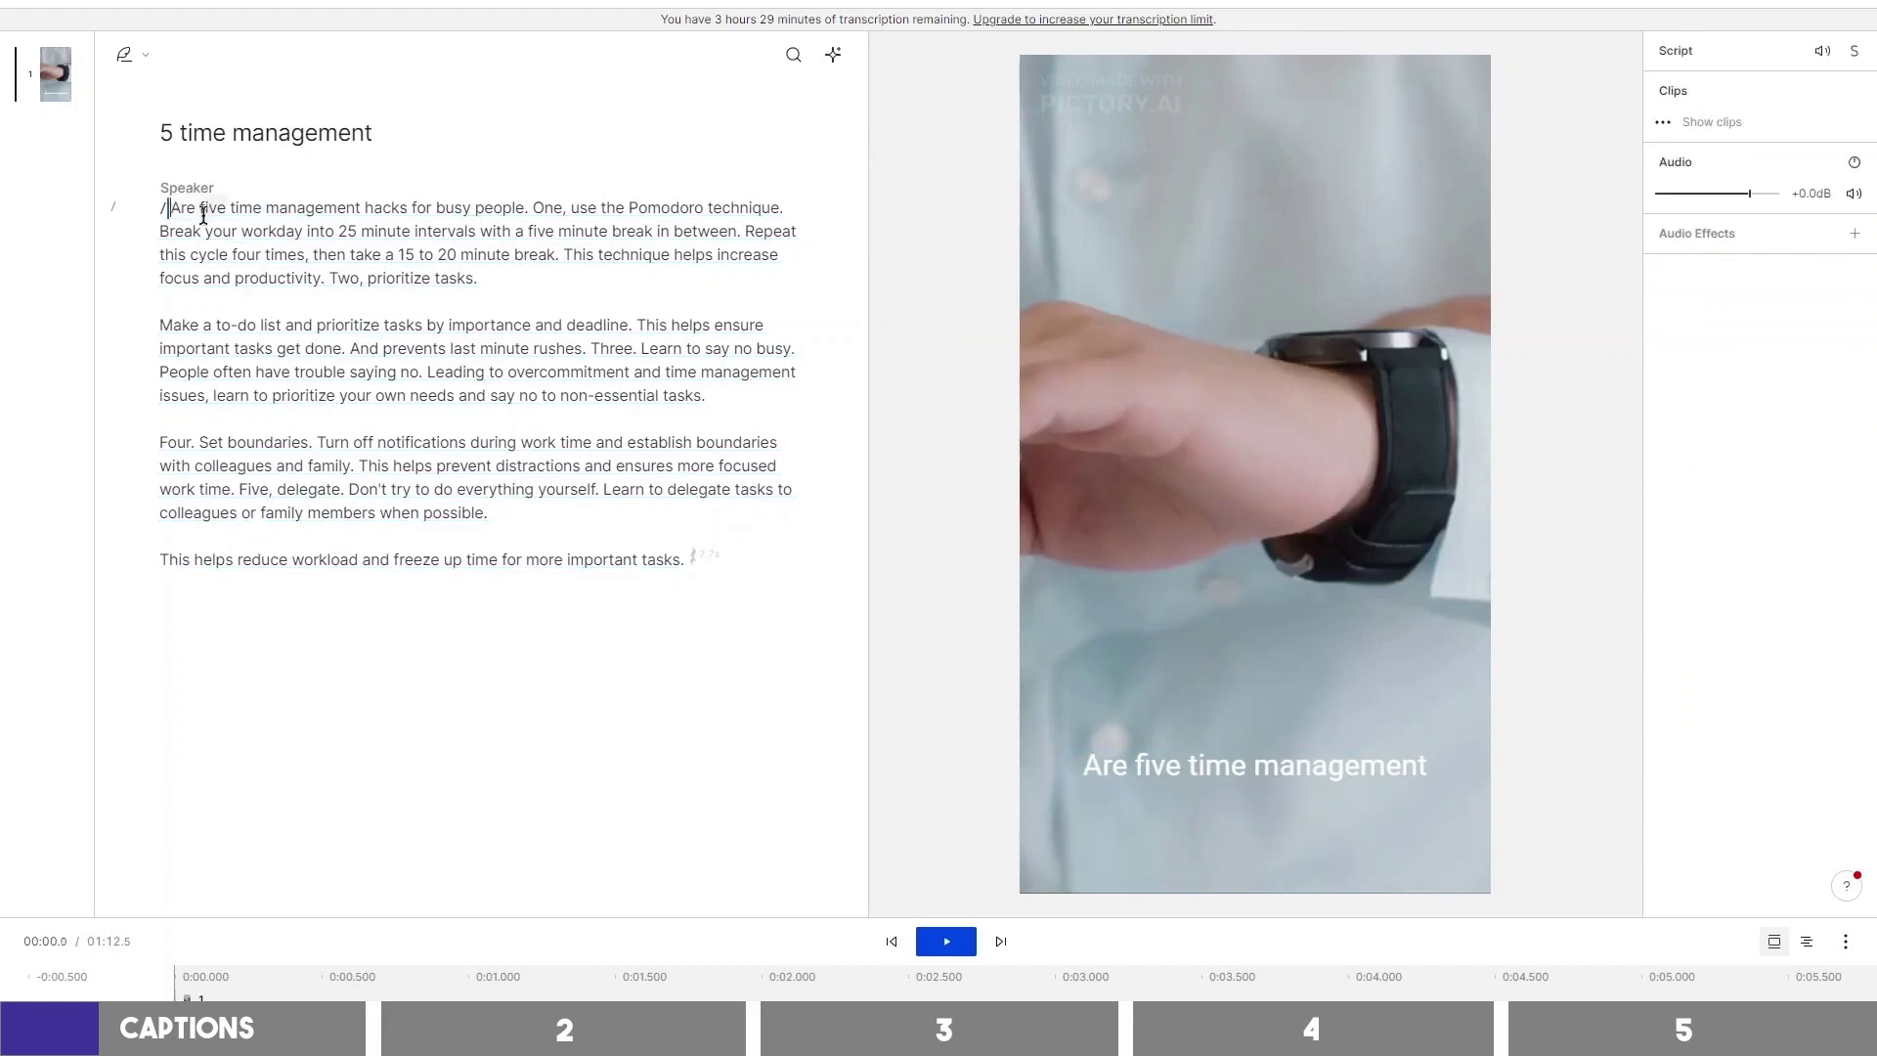
key(space)
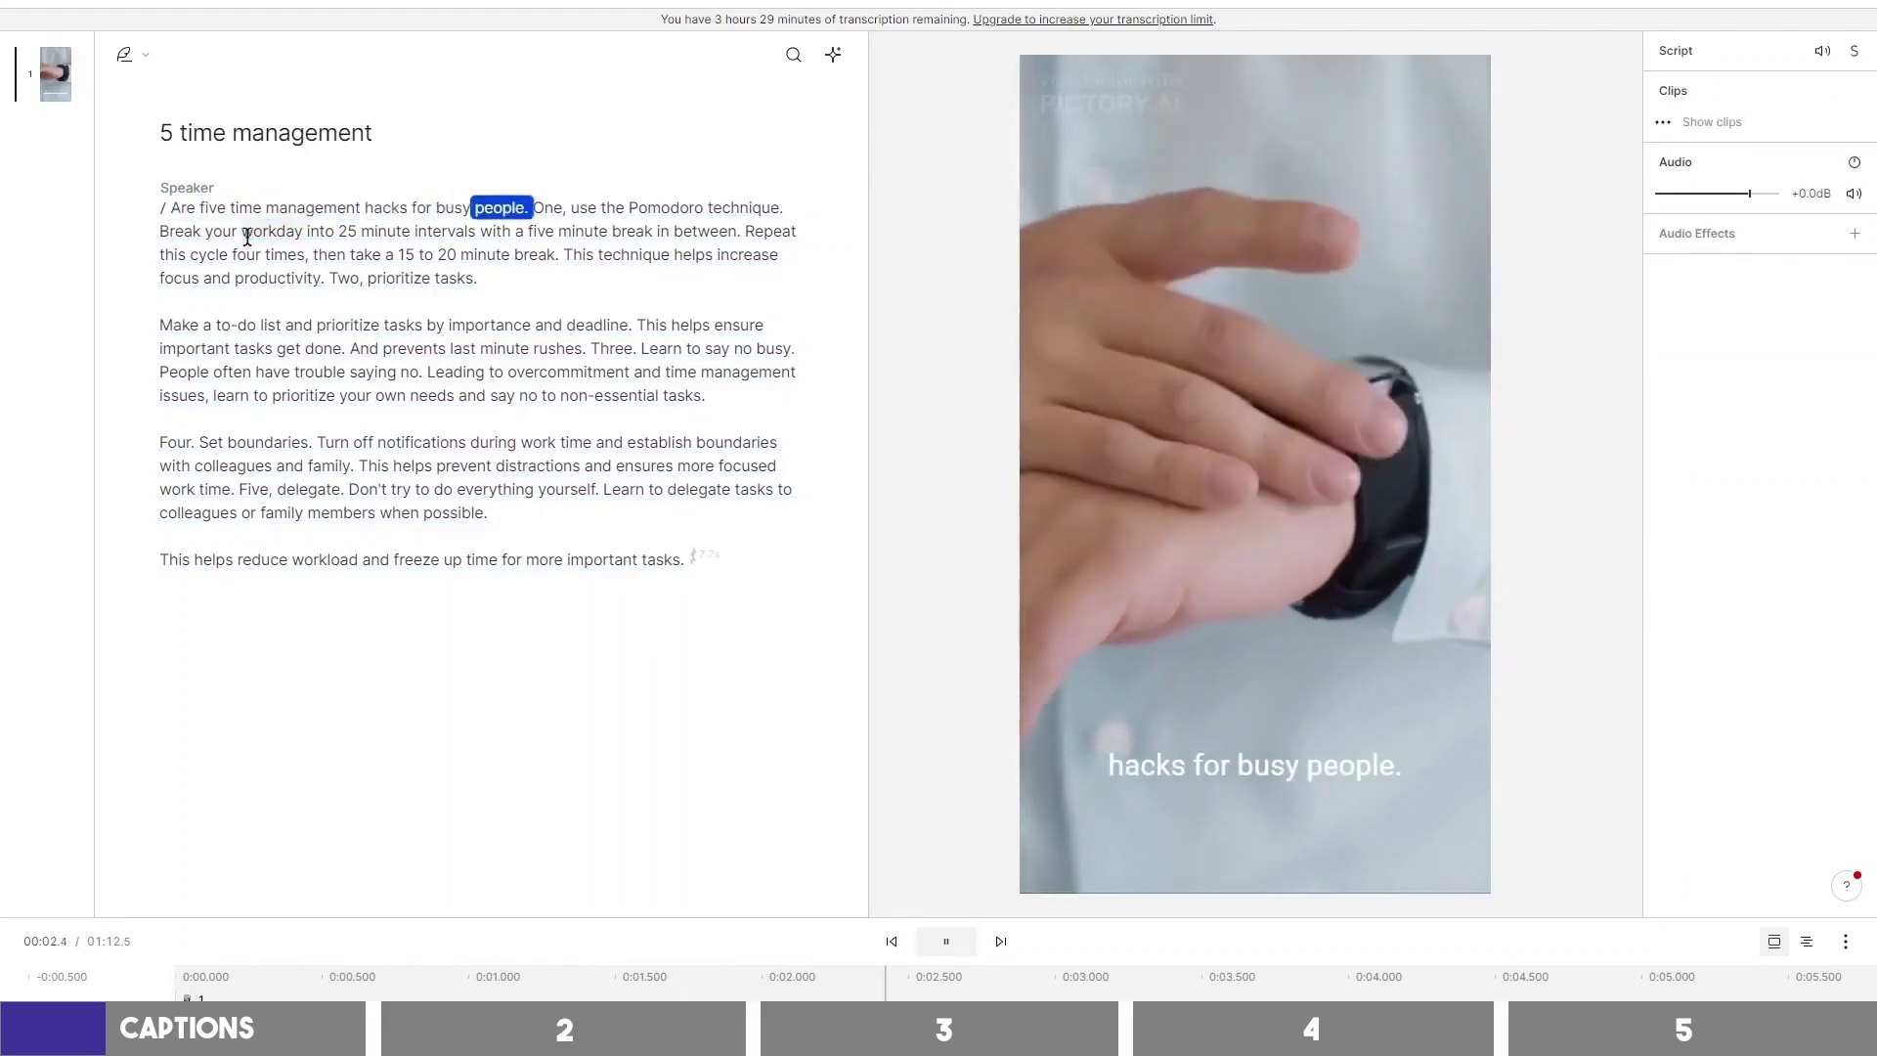
key(space)
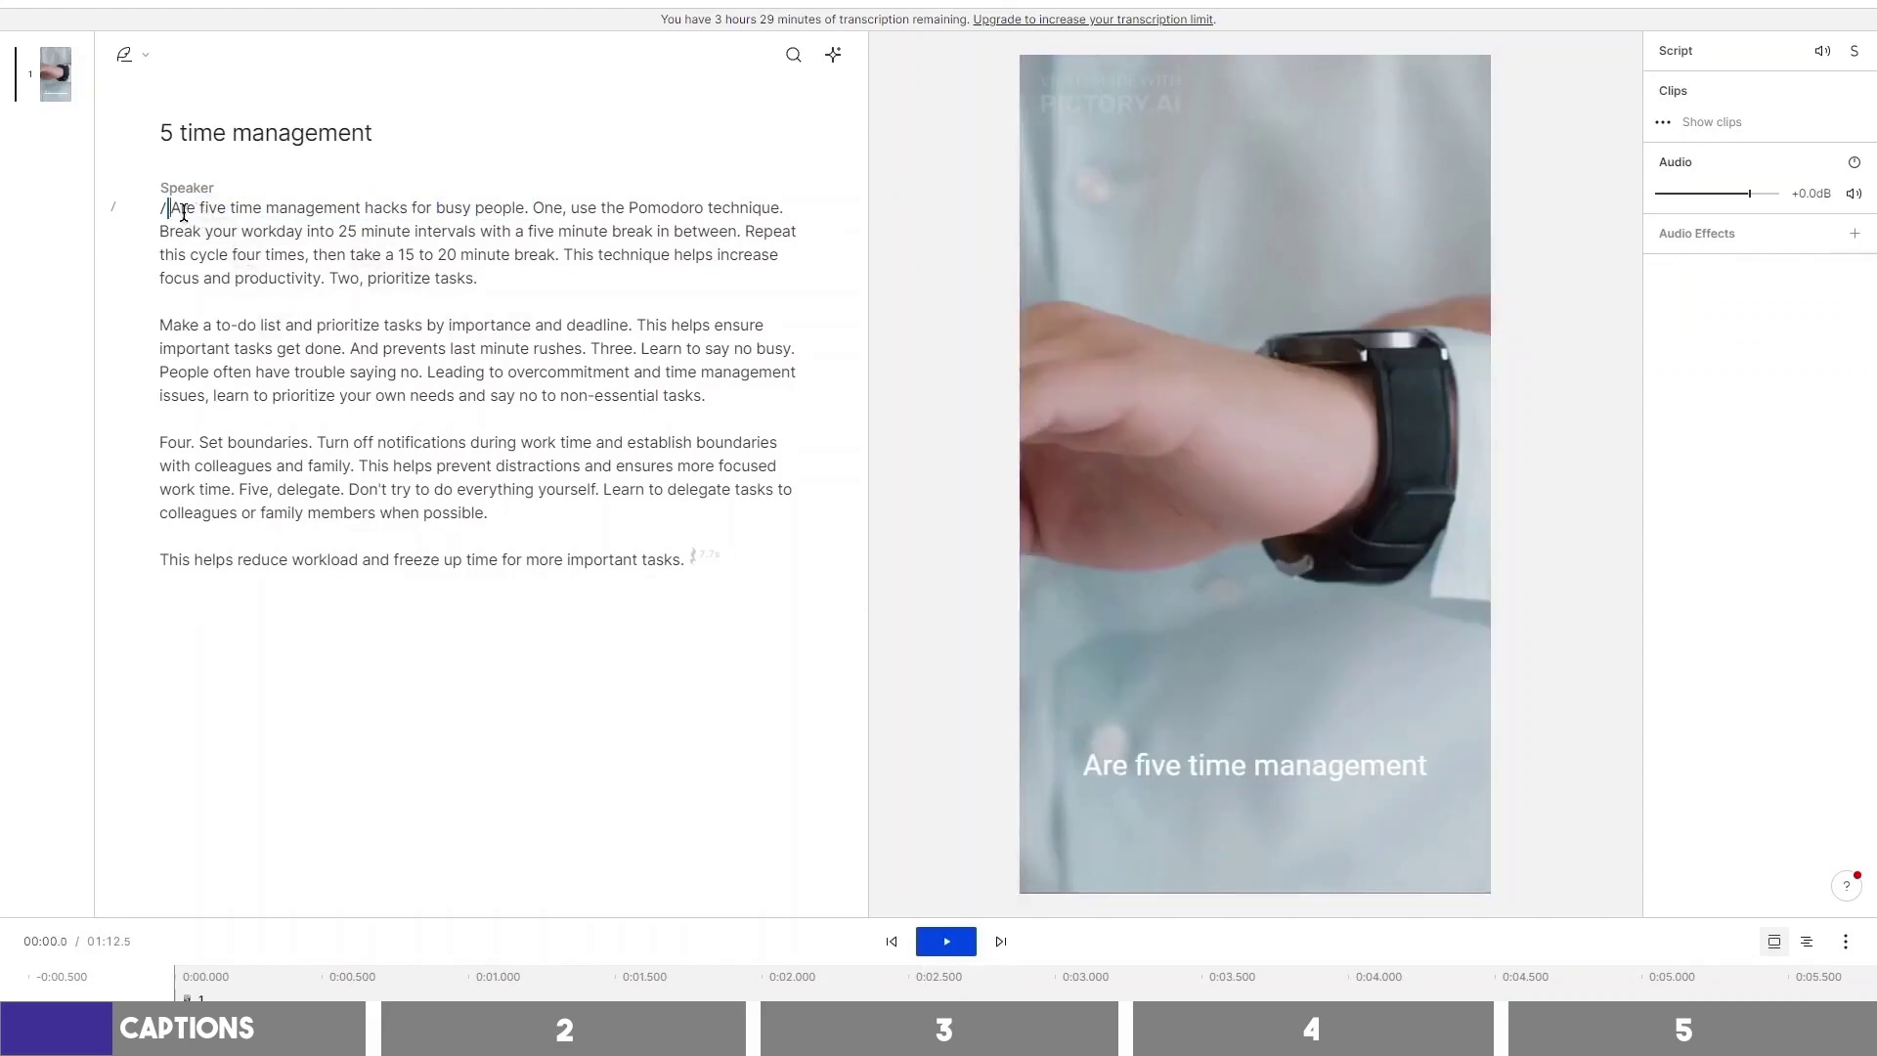
drag(173, 211, 198, 211)
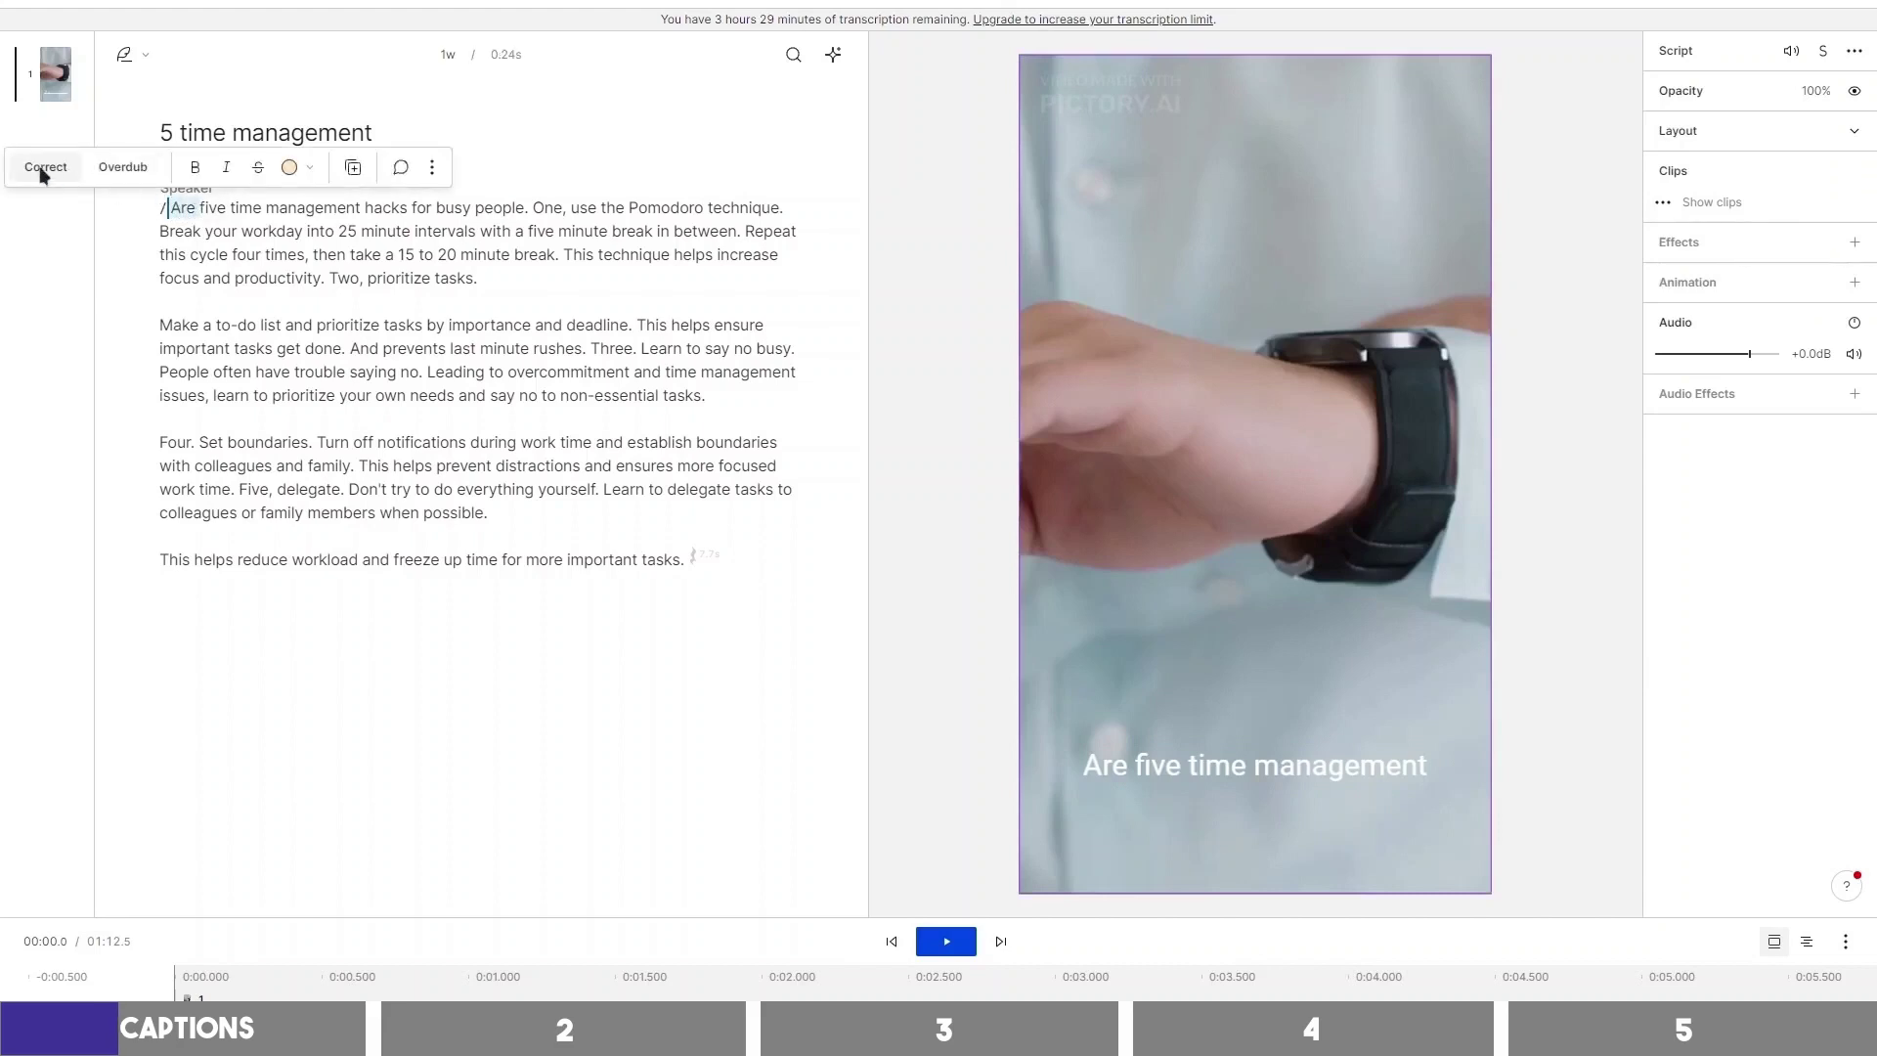
click(179, 216)
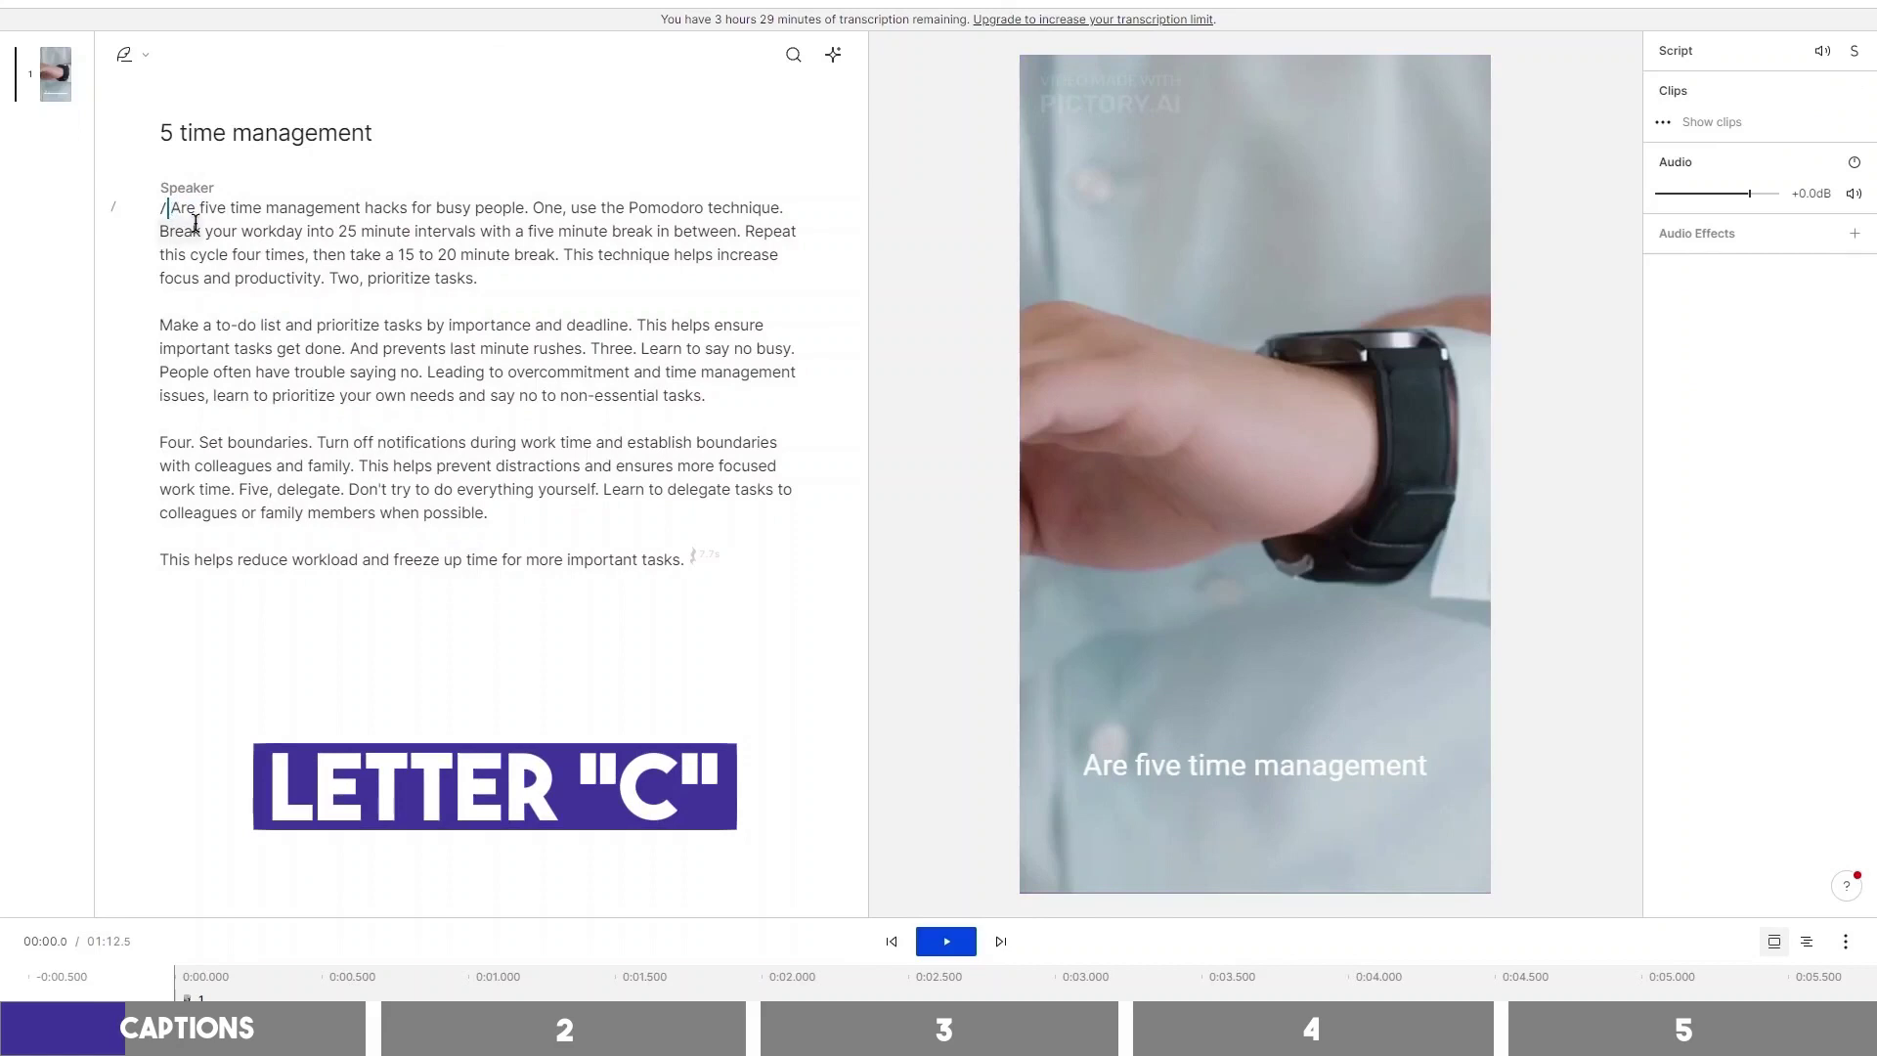
key(c)
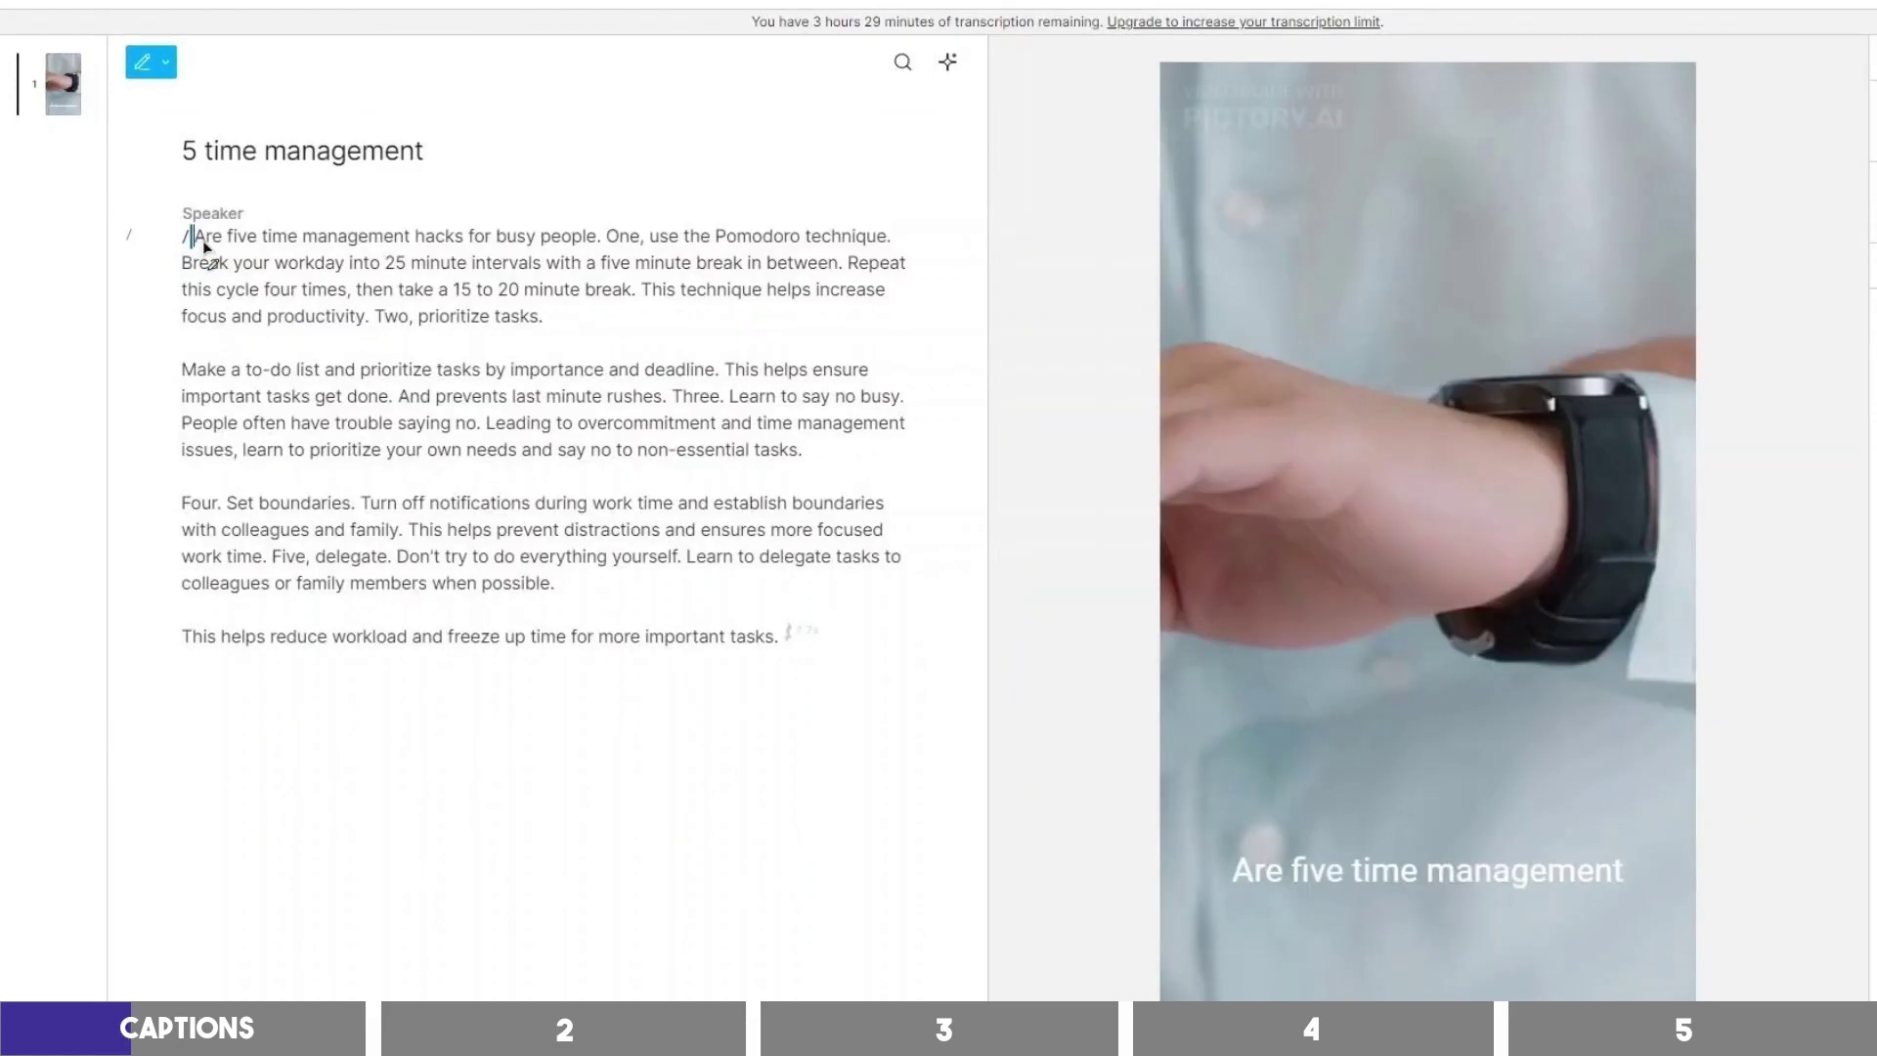
click(206, 237)
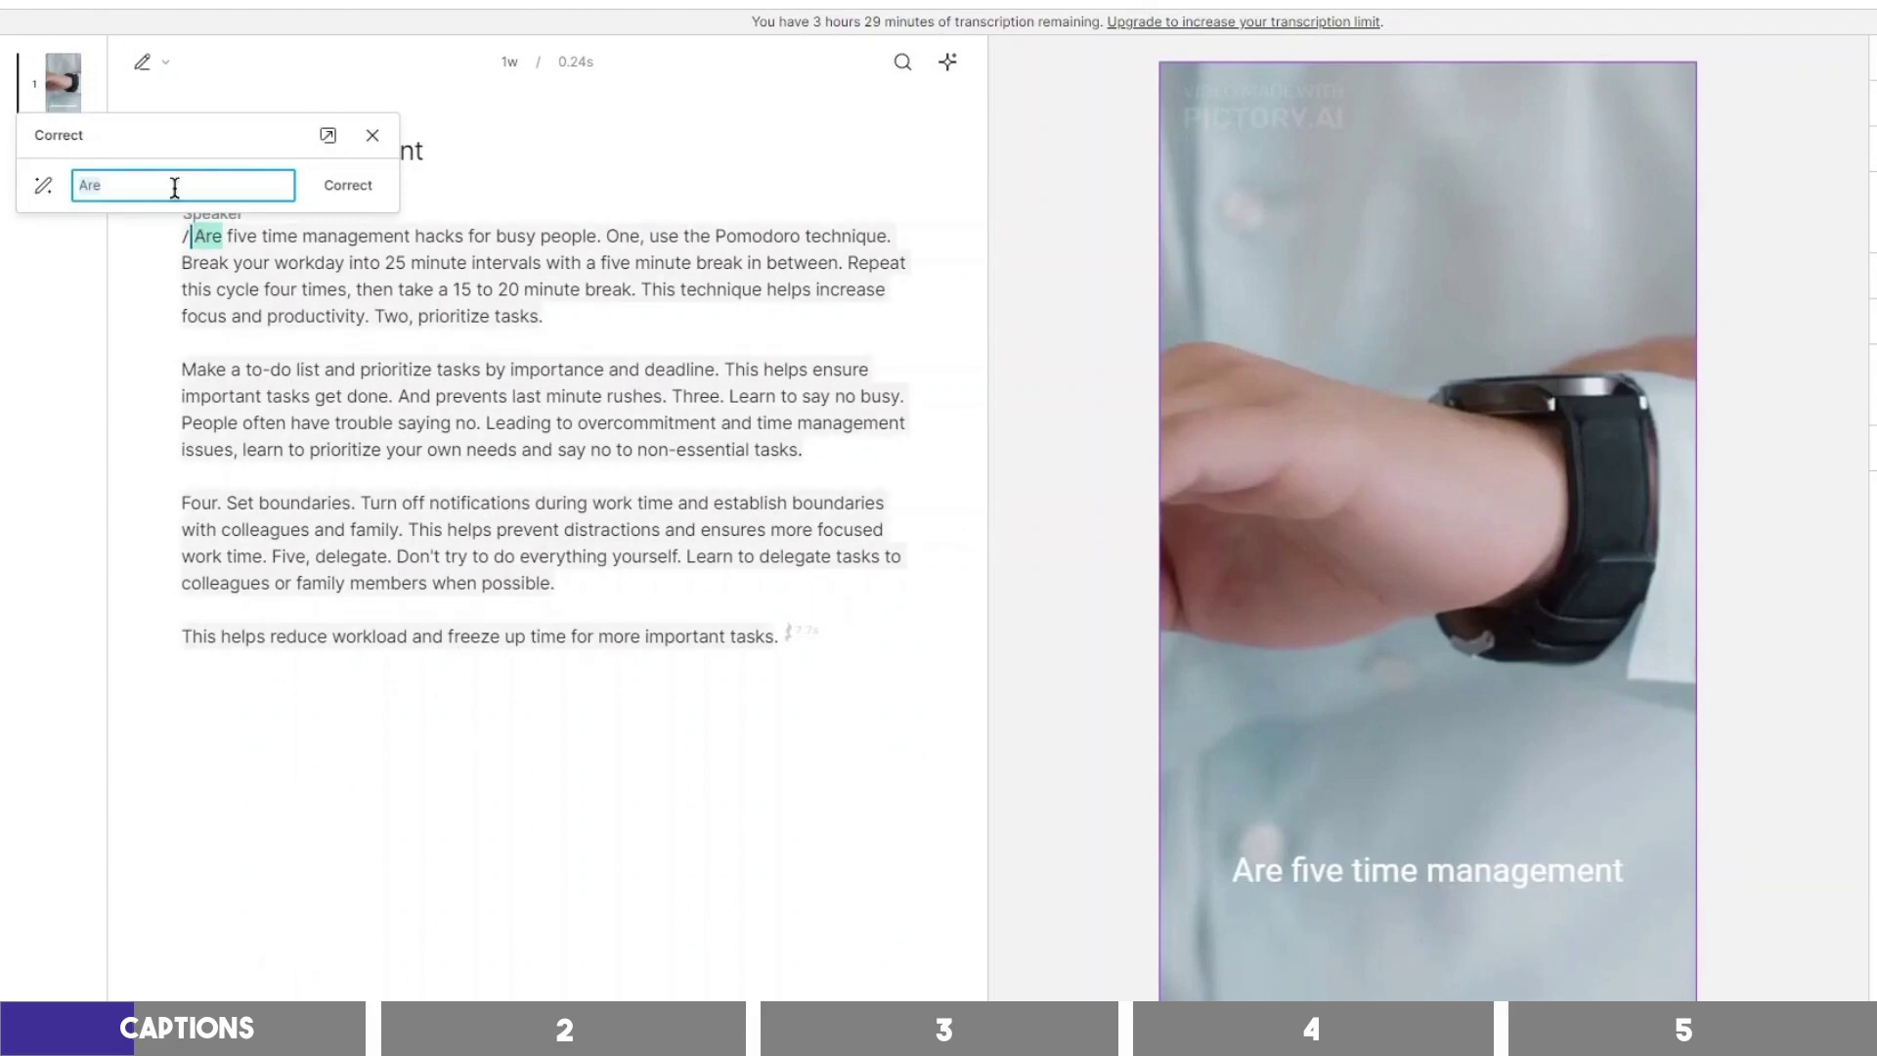
text(Here are)
click(348, 185)
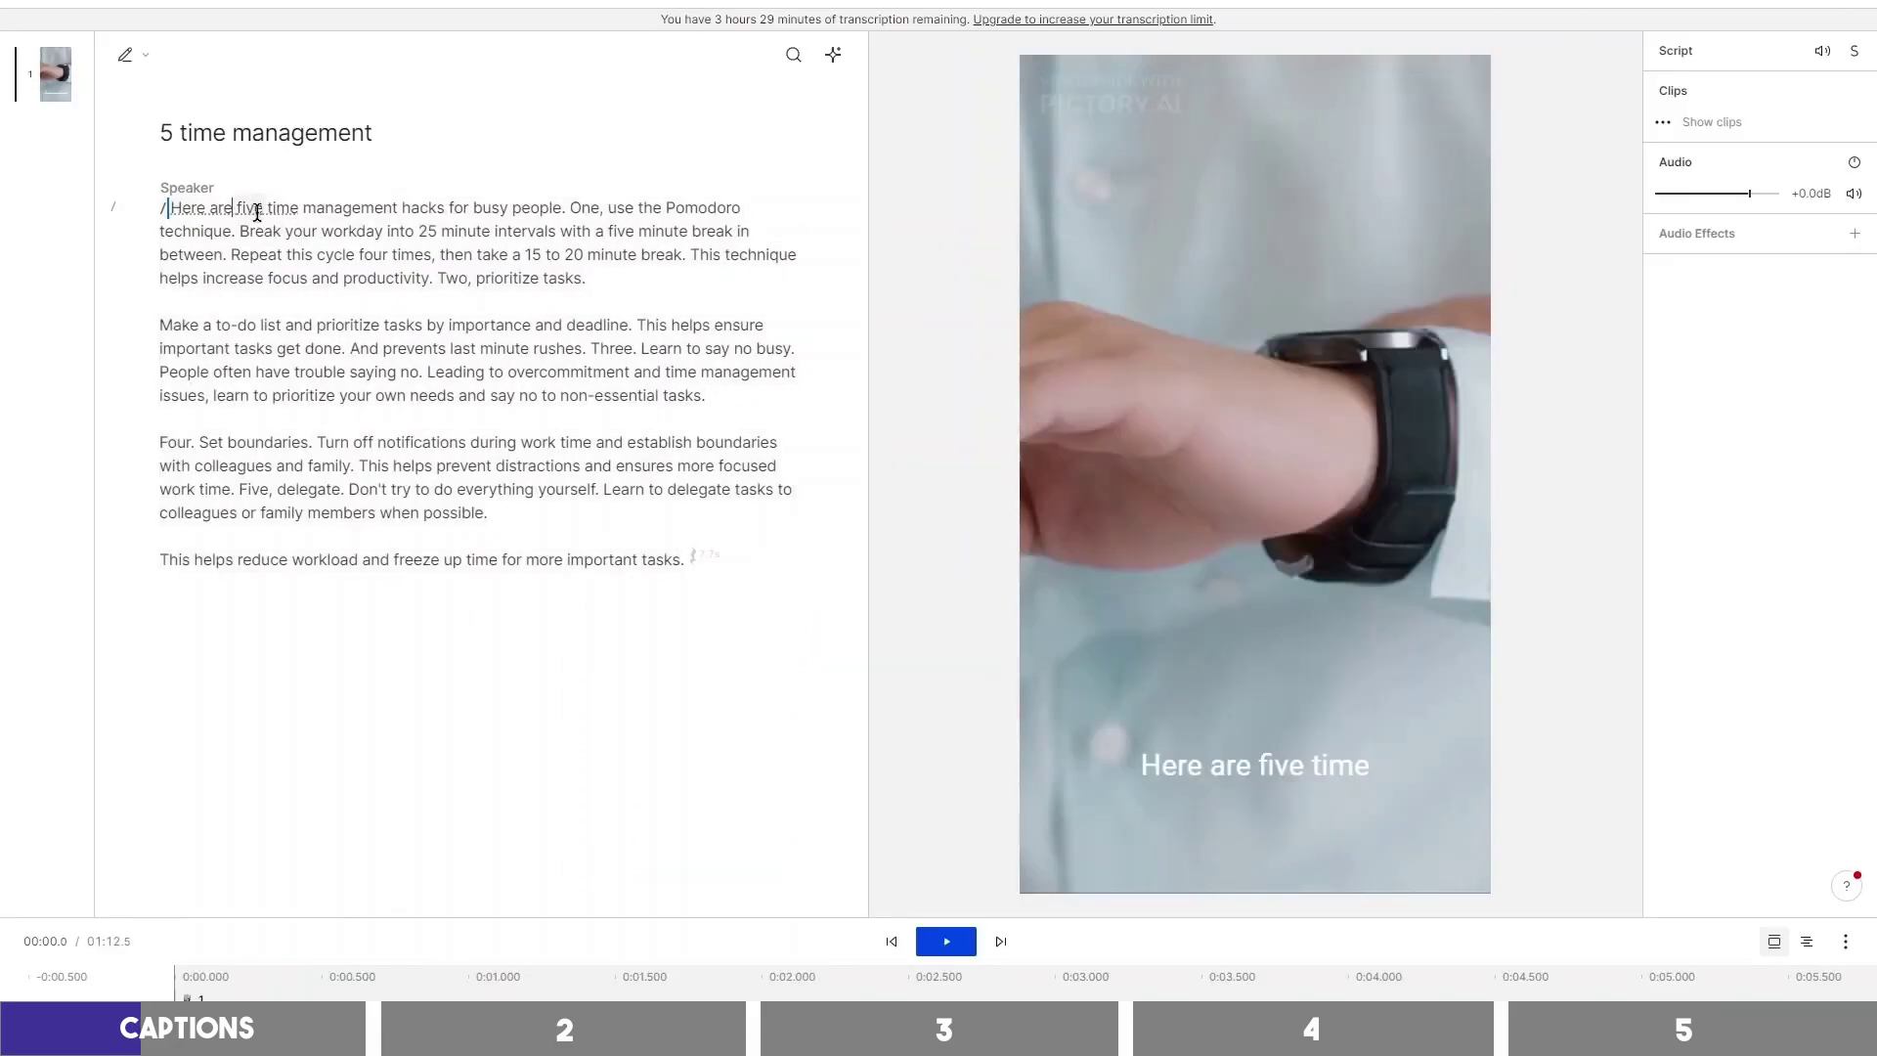
Correct the transcript word 'five' to '5'
key(c)
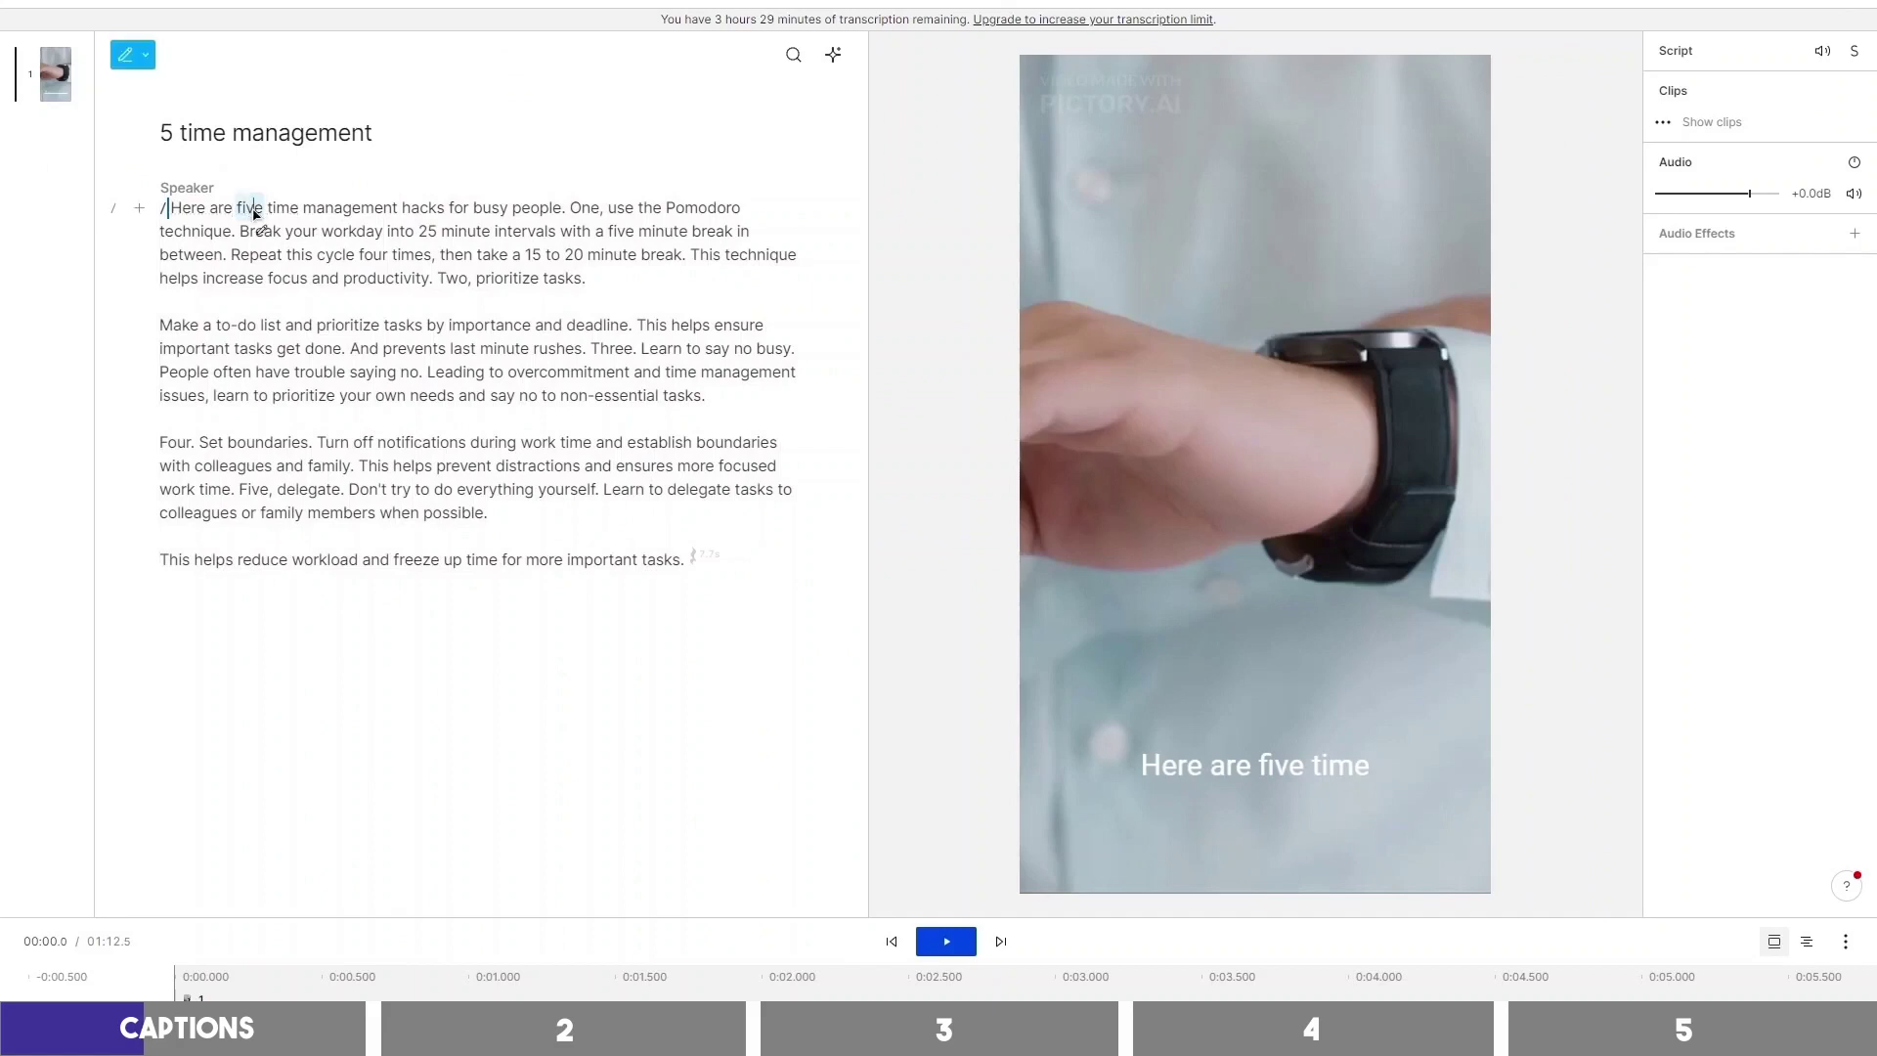
click(250, 209)
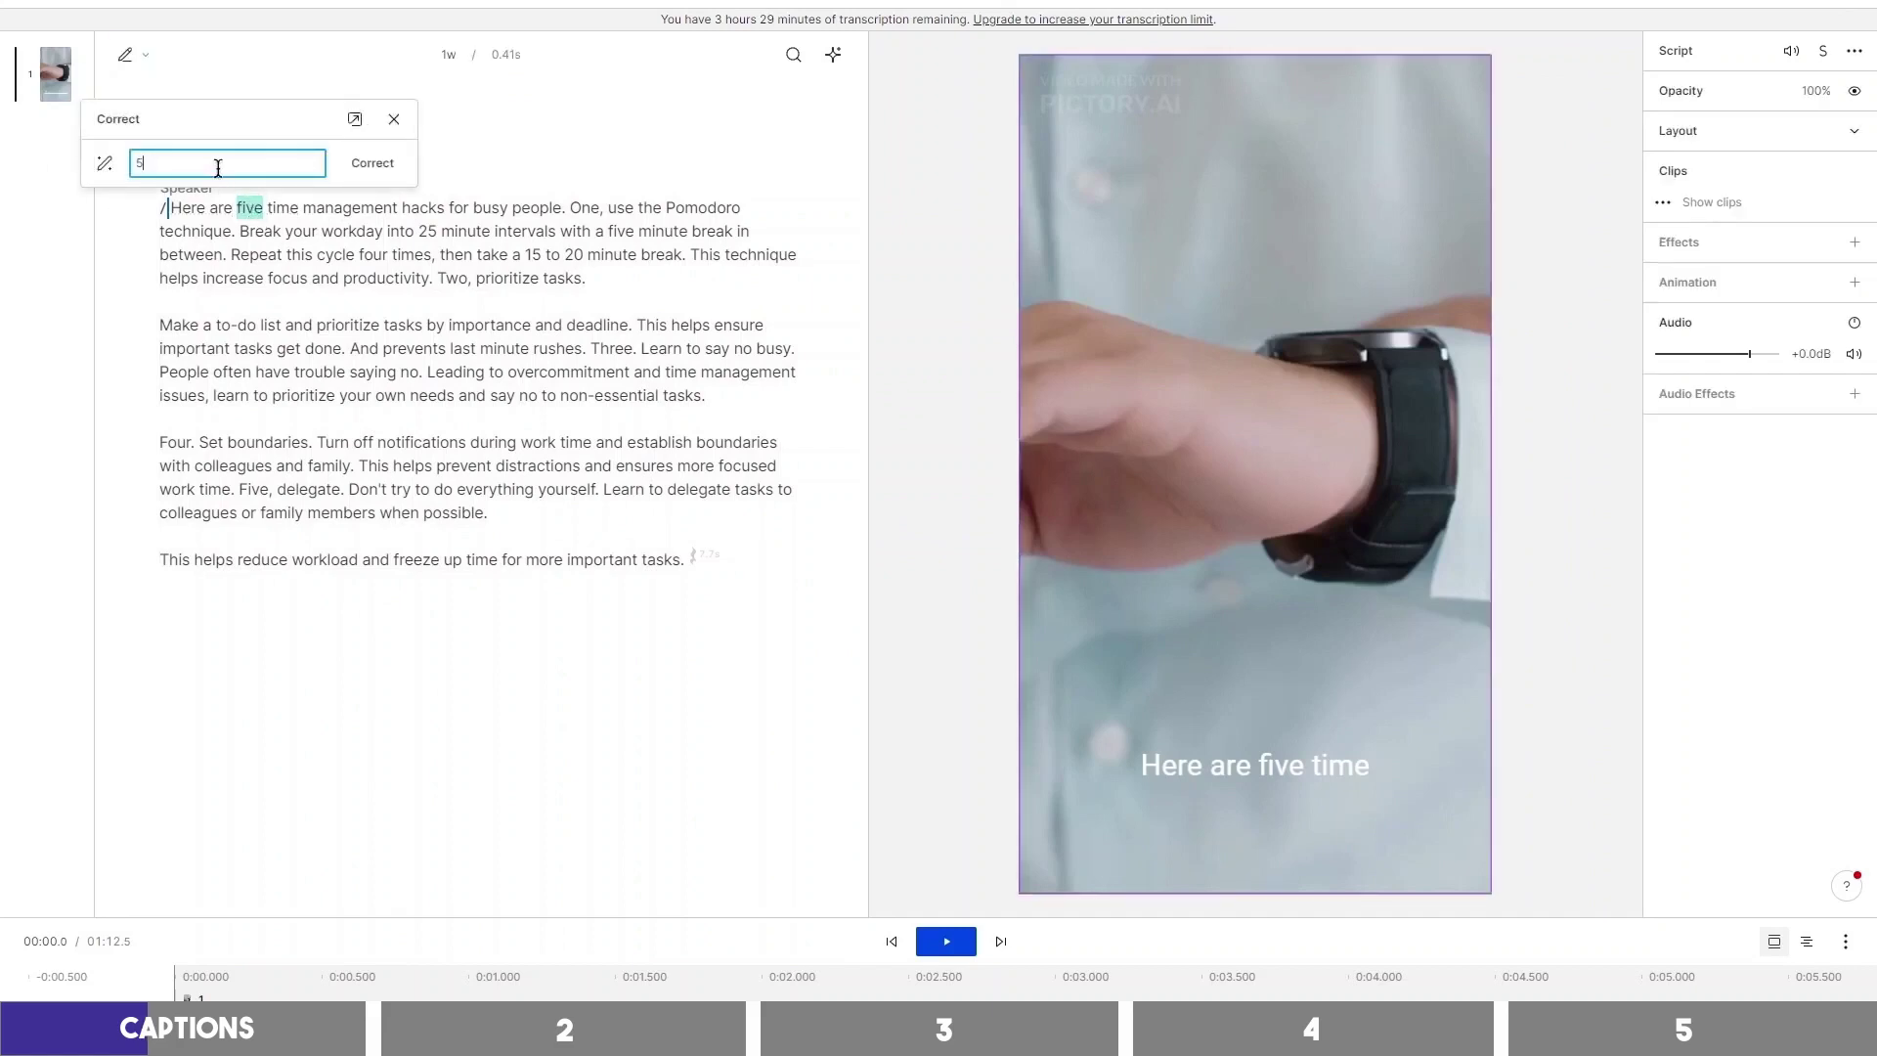
text(5)
click(363, 164)
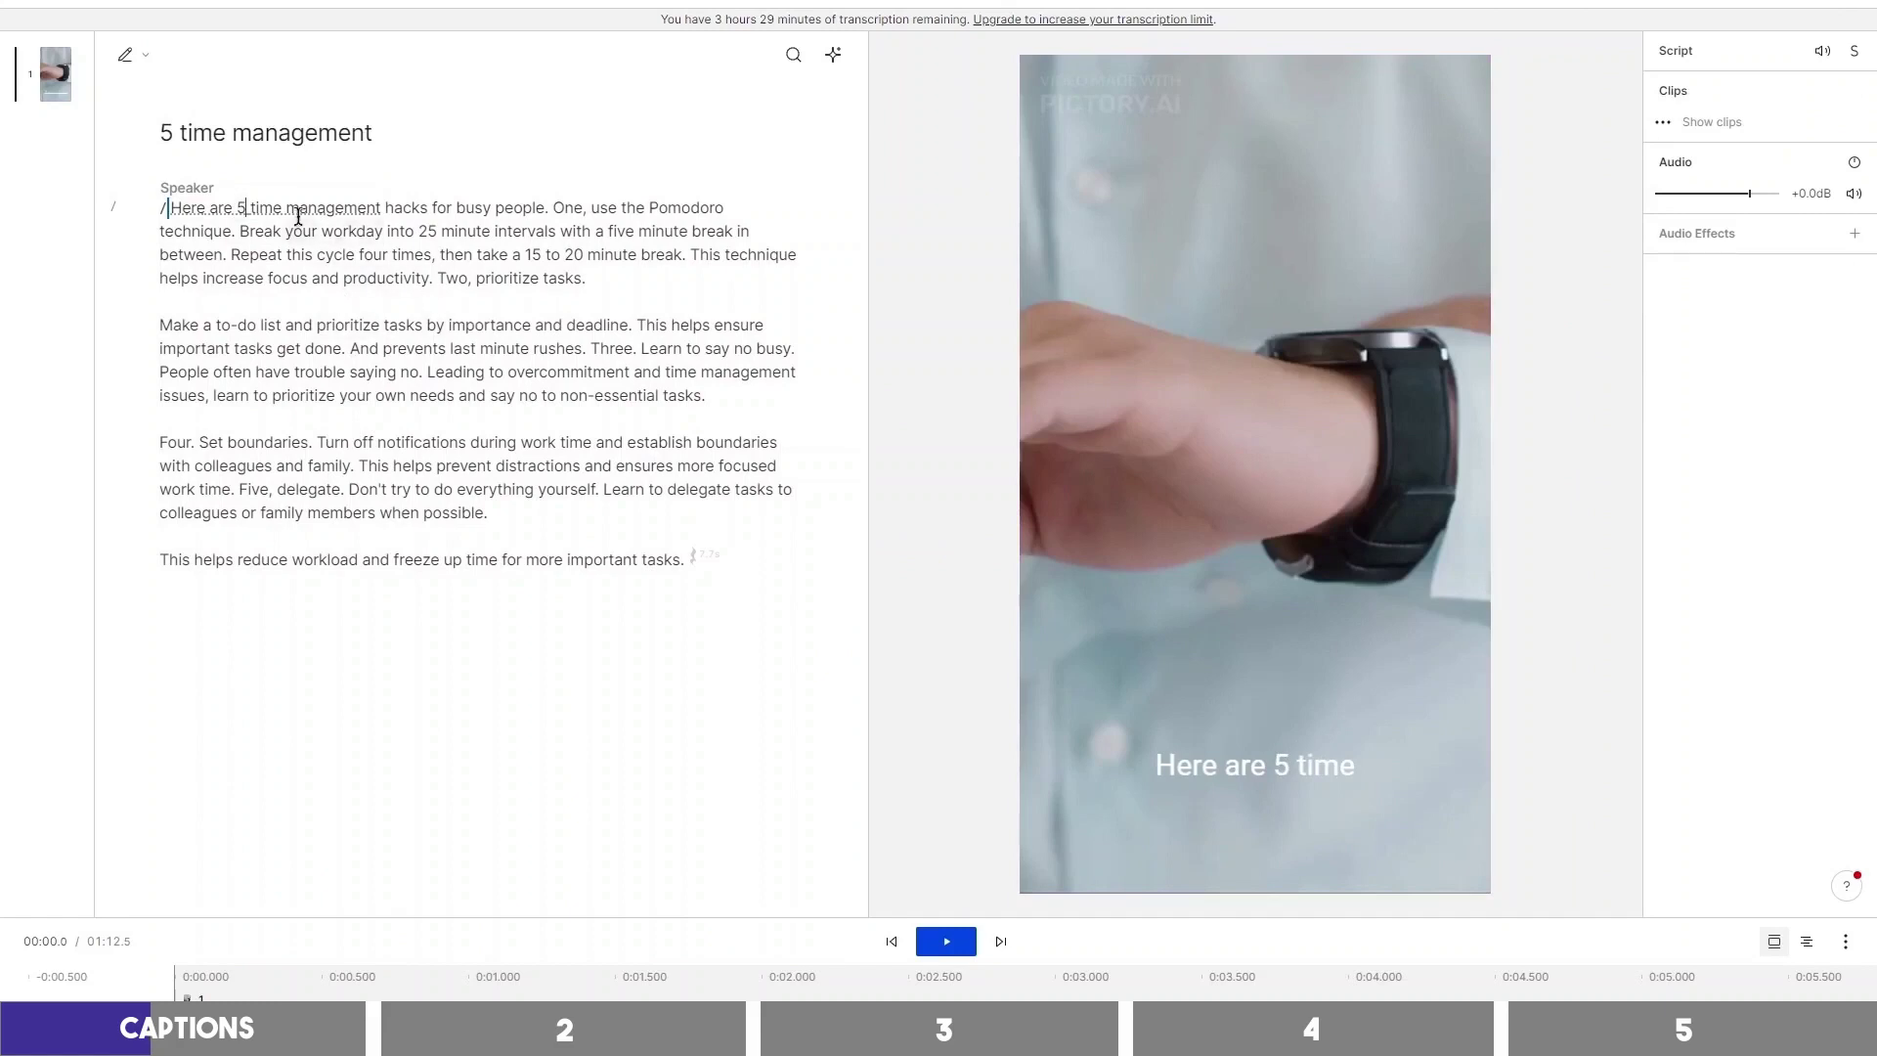
Select the captions layer and switch its live text style to Karaoke
click(294, 211)
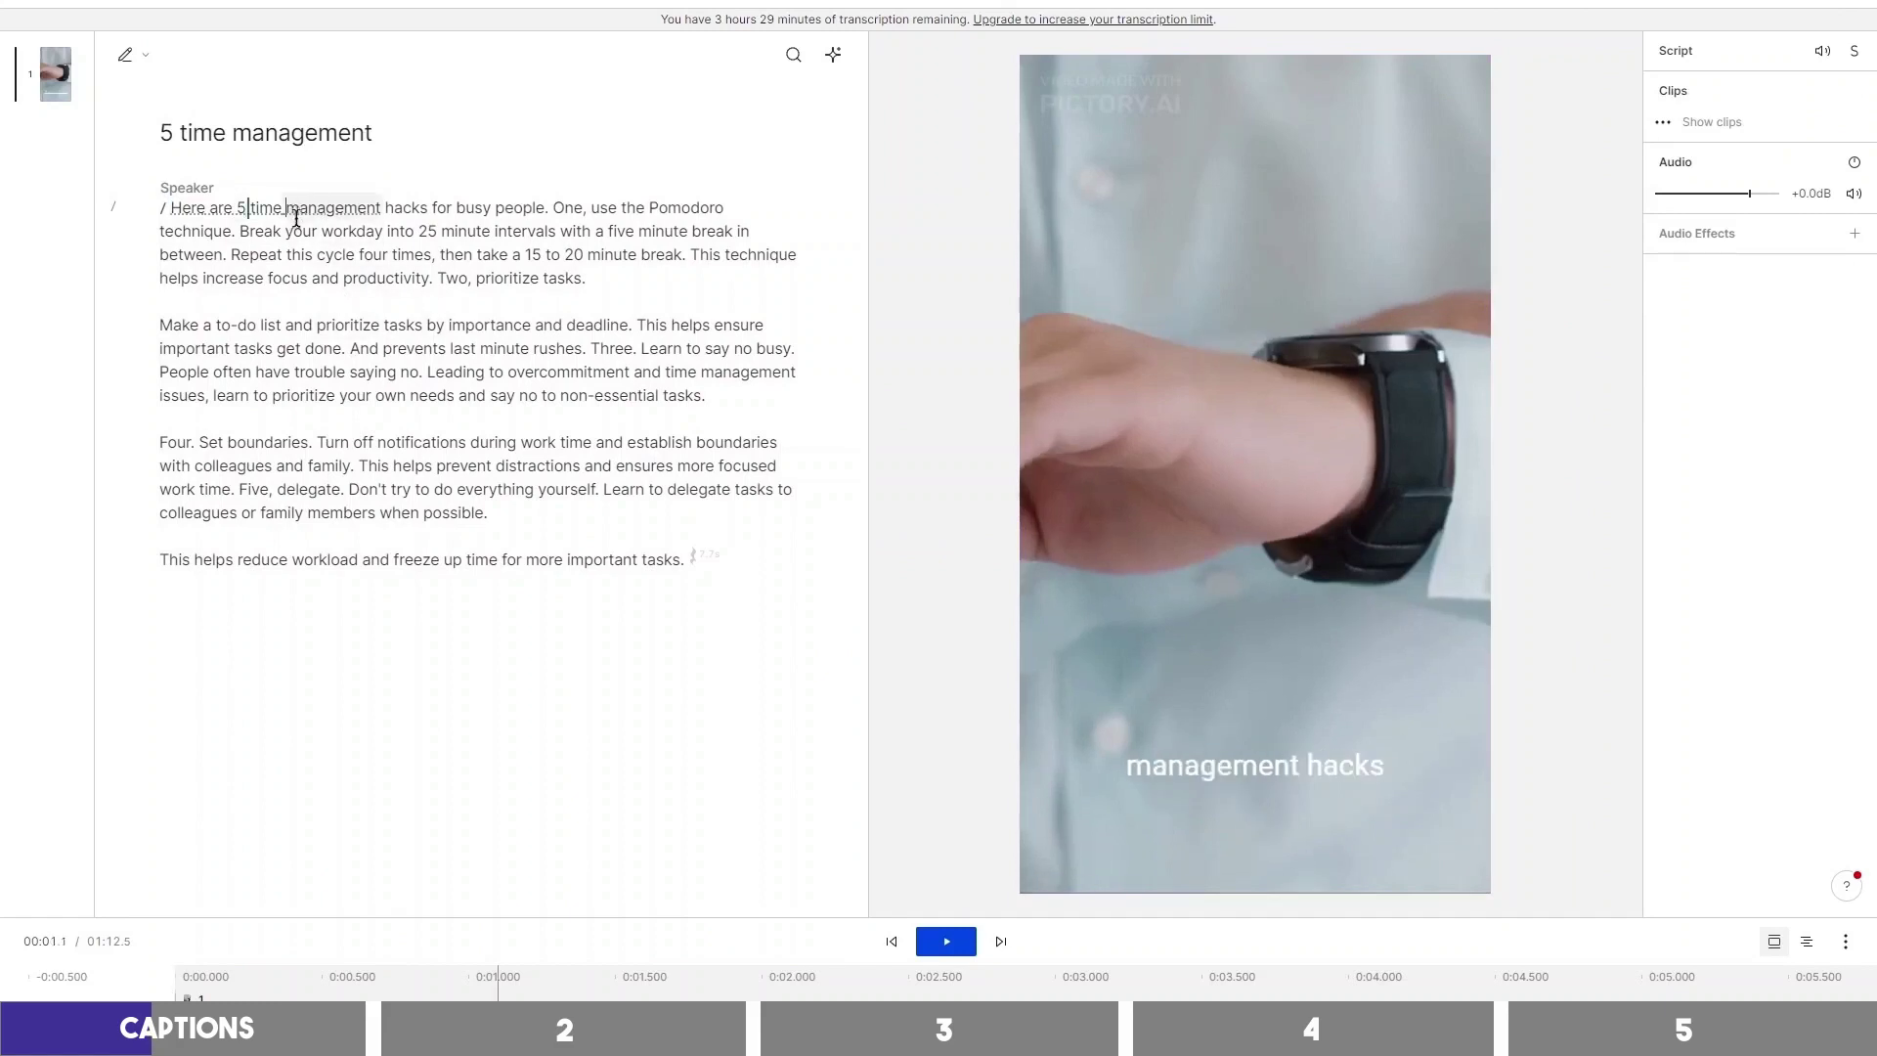
click(218, 213)
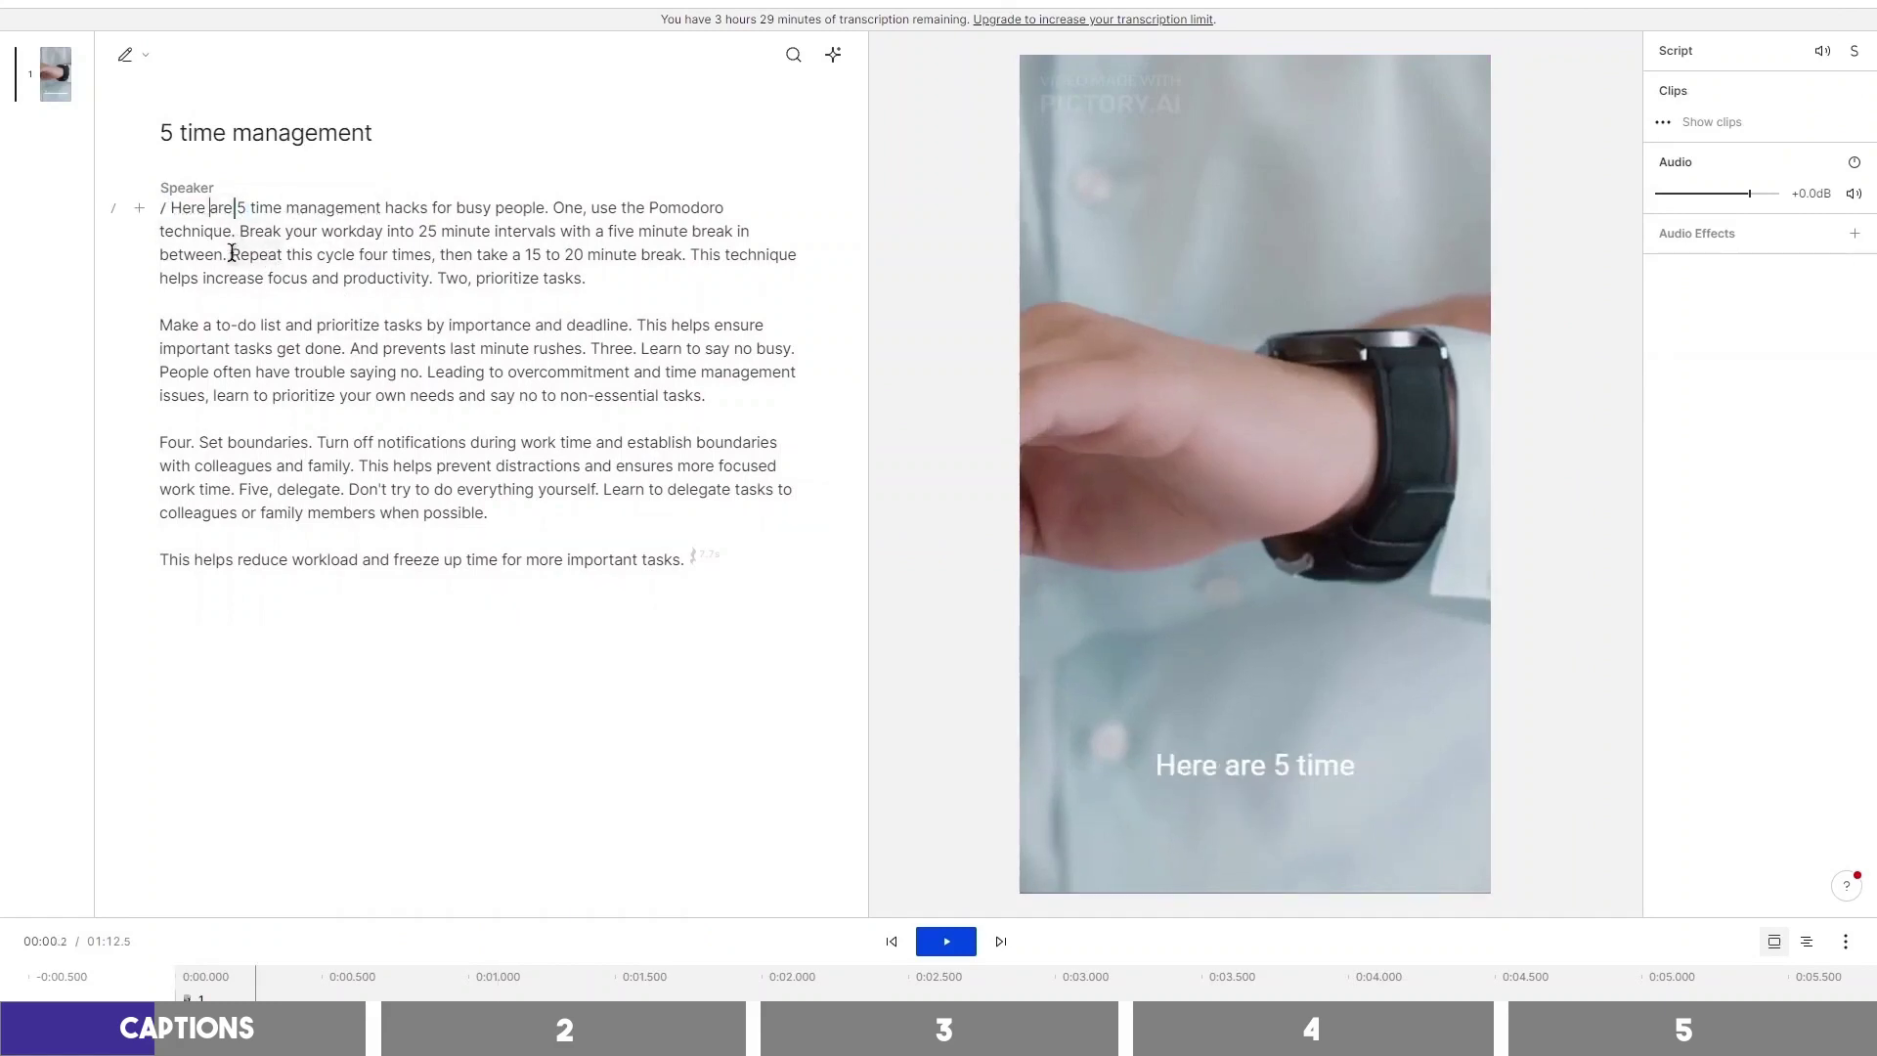
click(1265, 771)
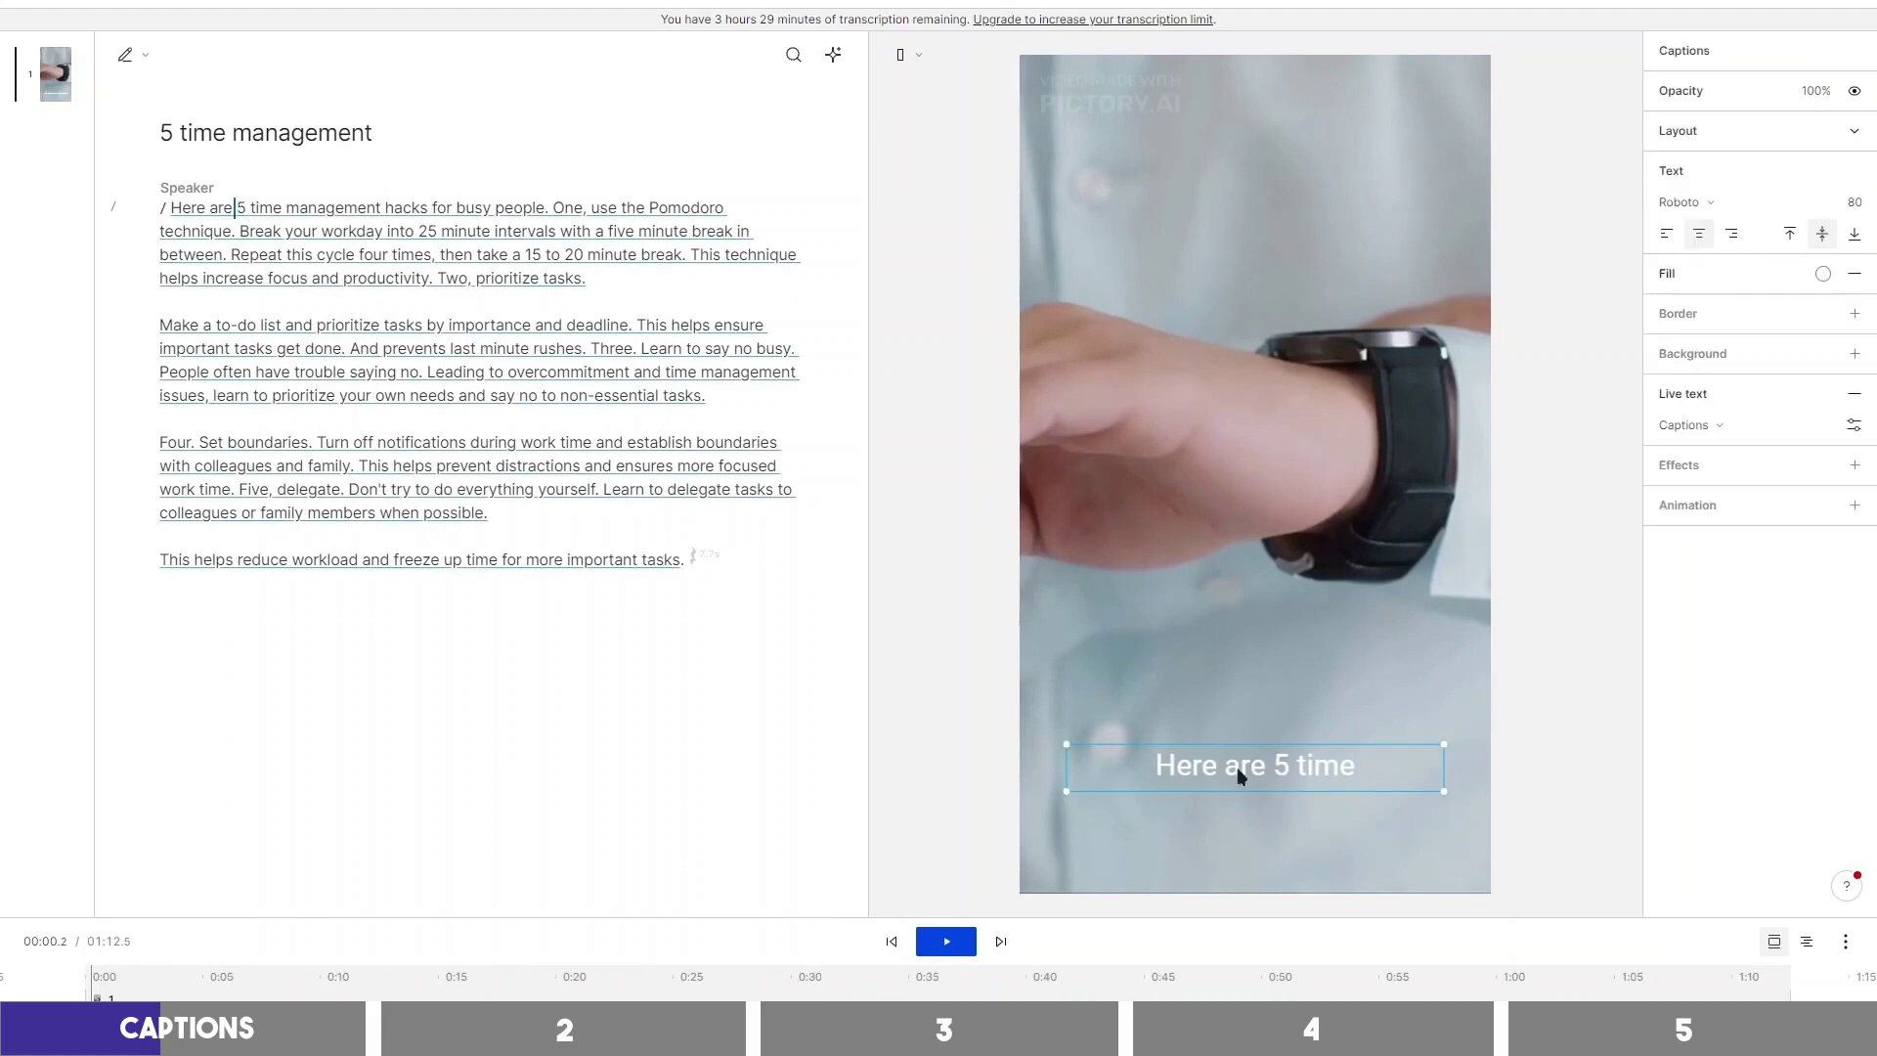
click(1854, 427)
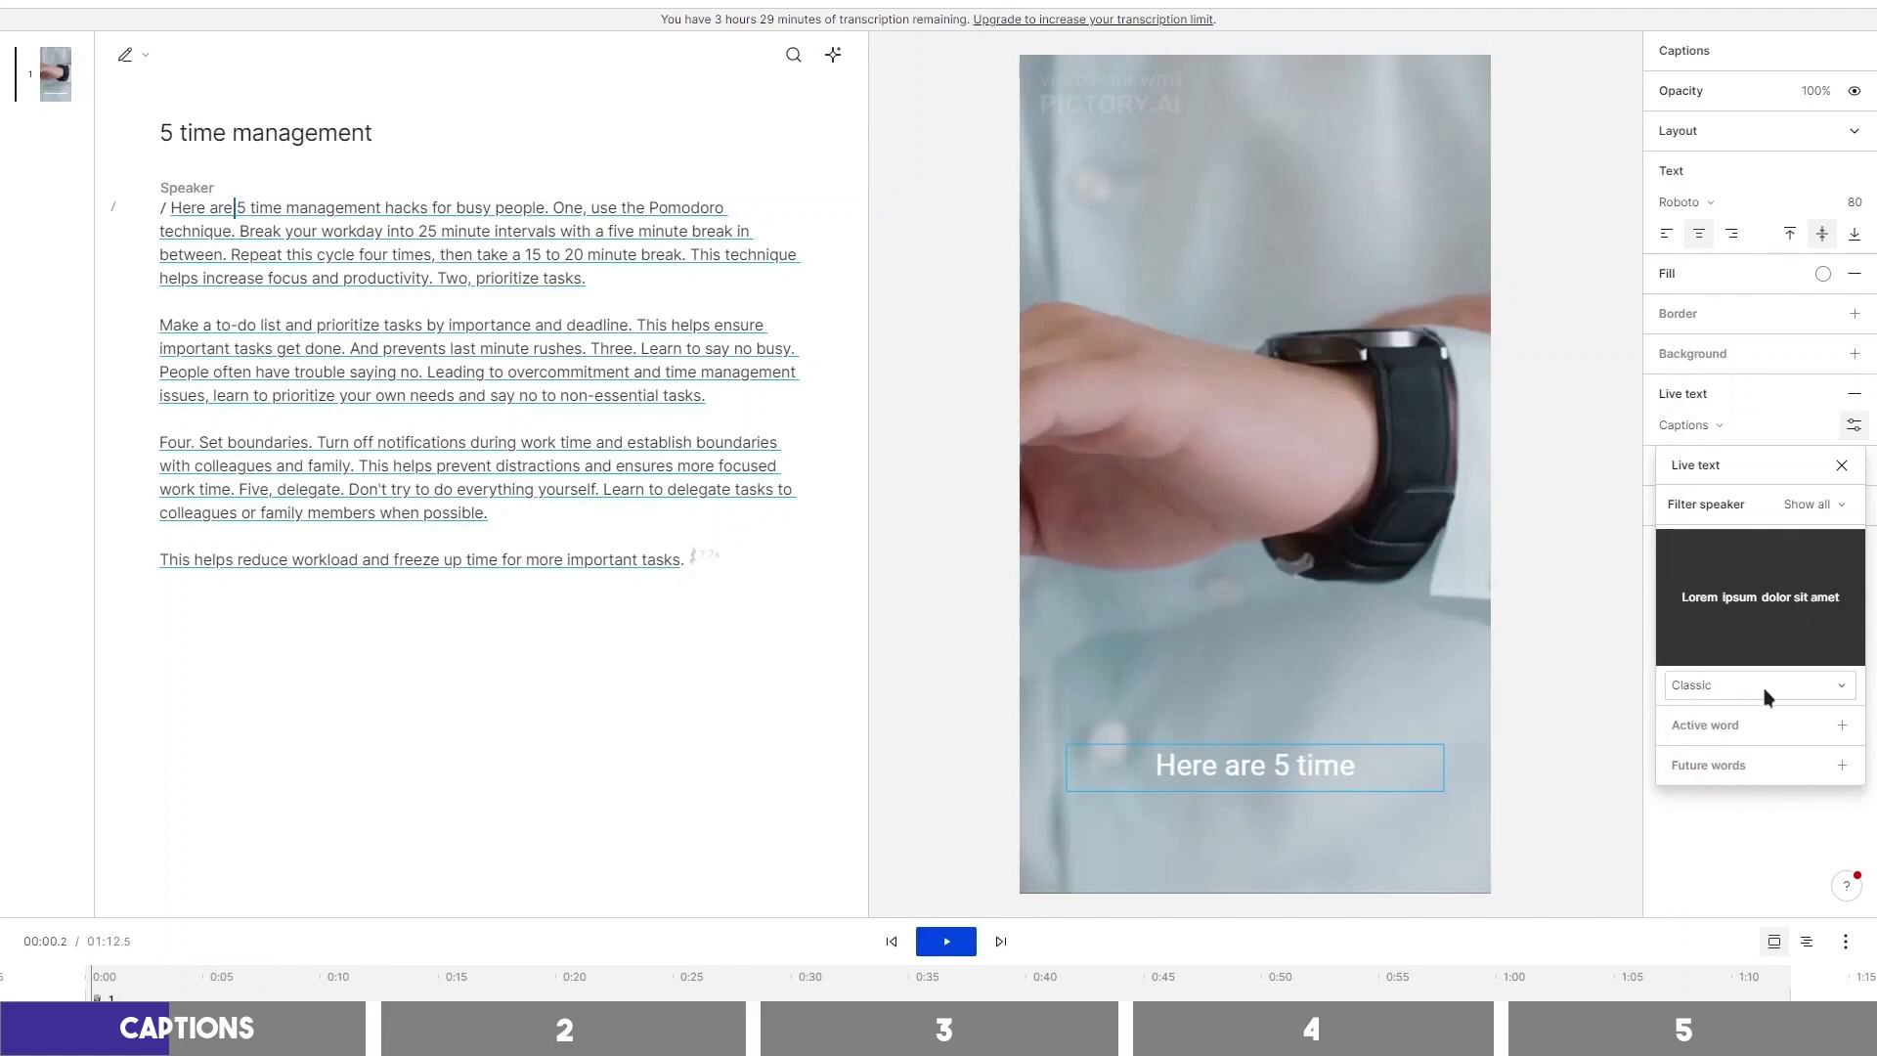
click(1839, 692)
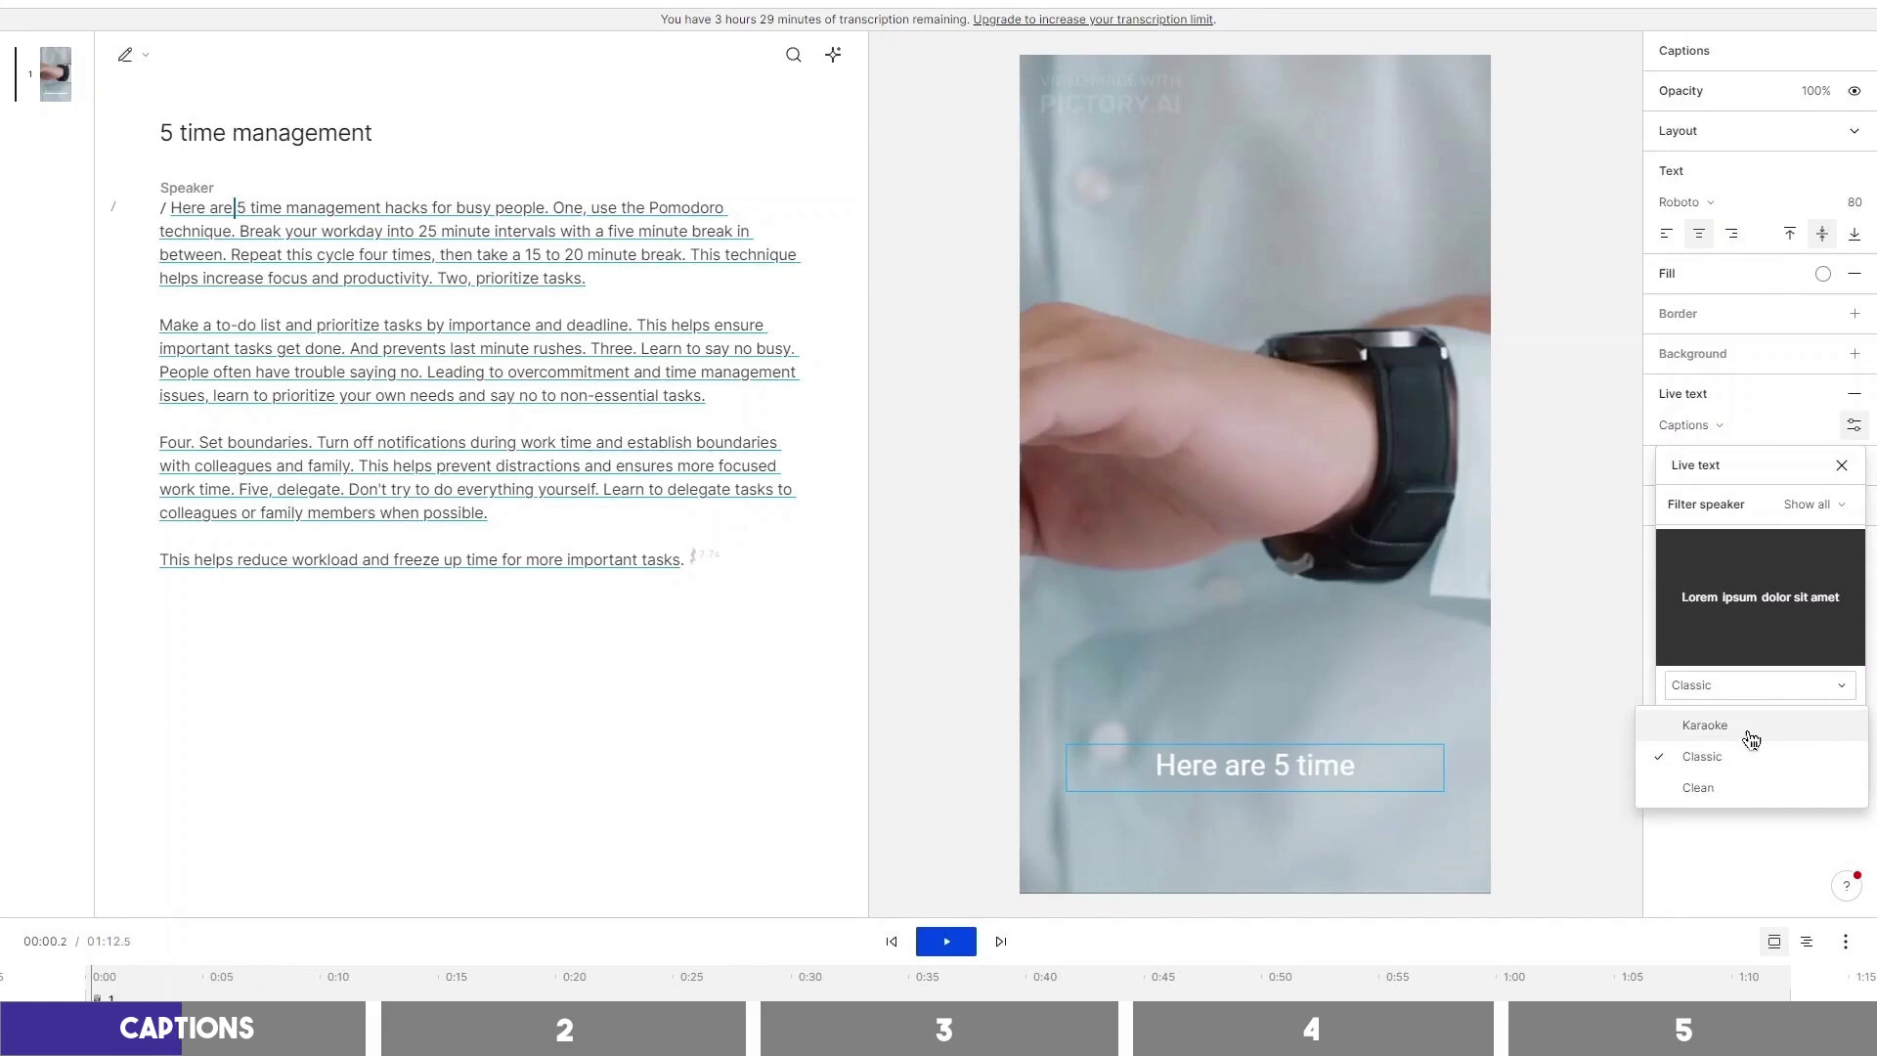
click(1755, 787)
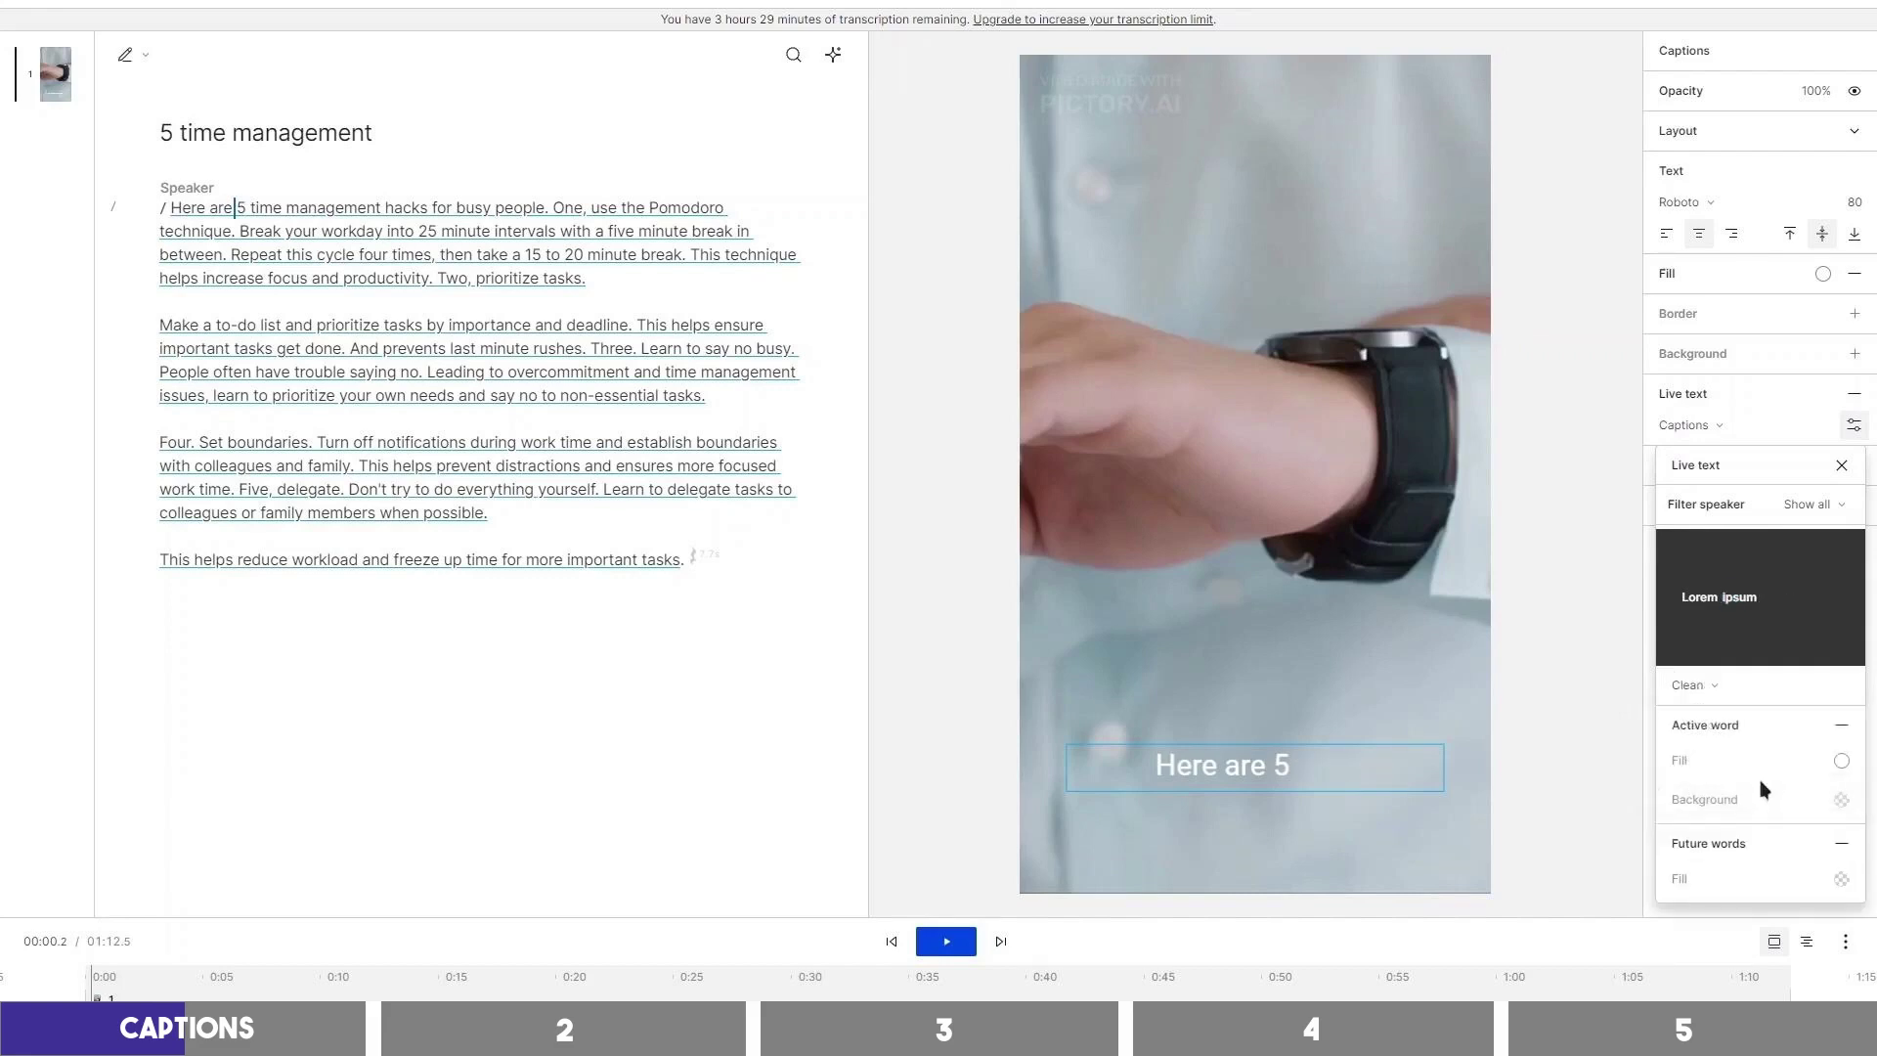
click(1773, 692)
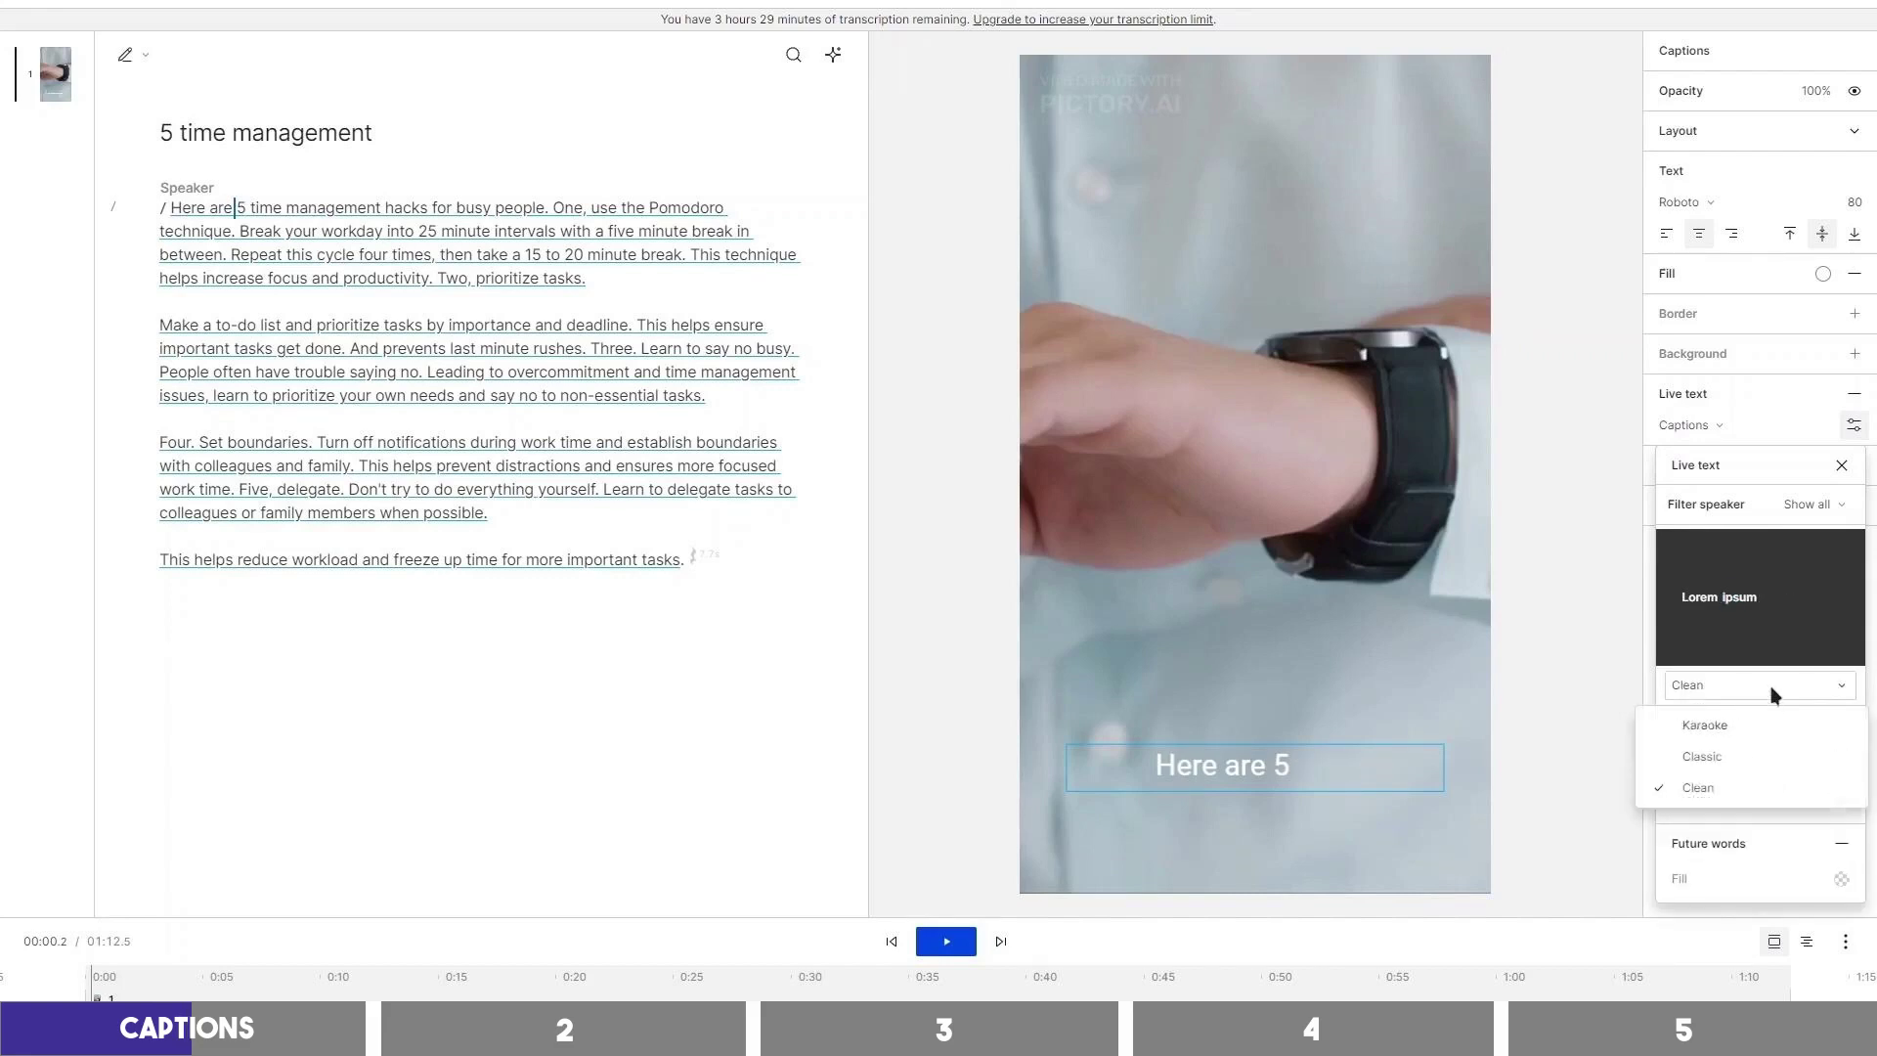
click(1774, 729)
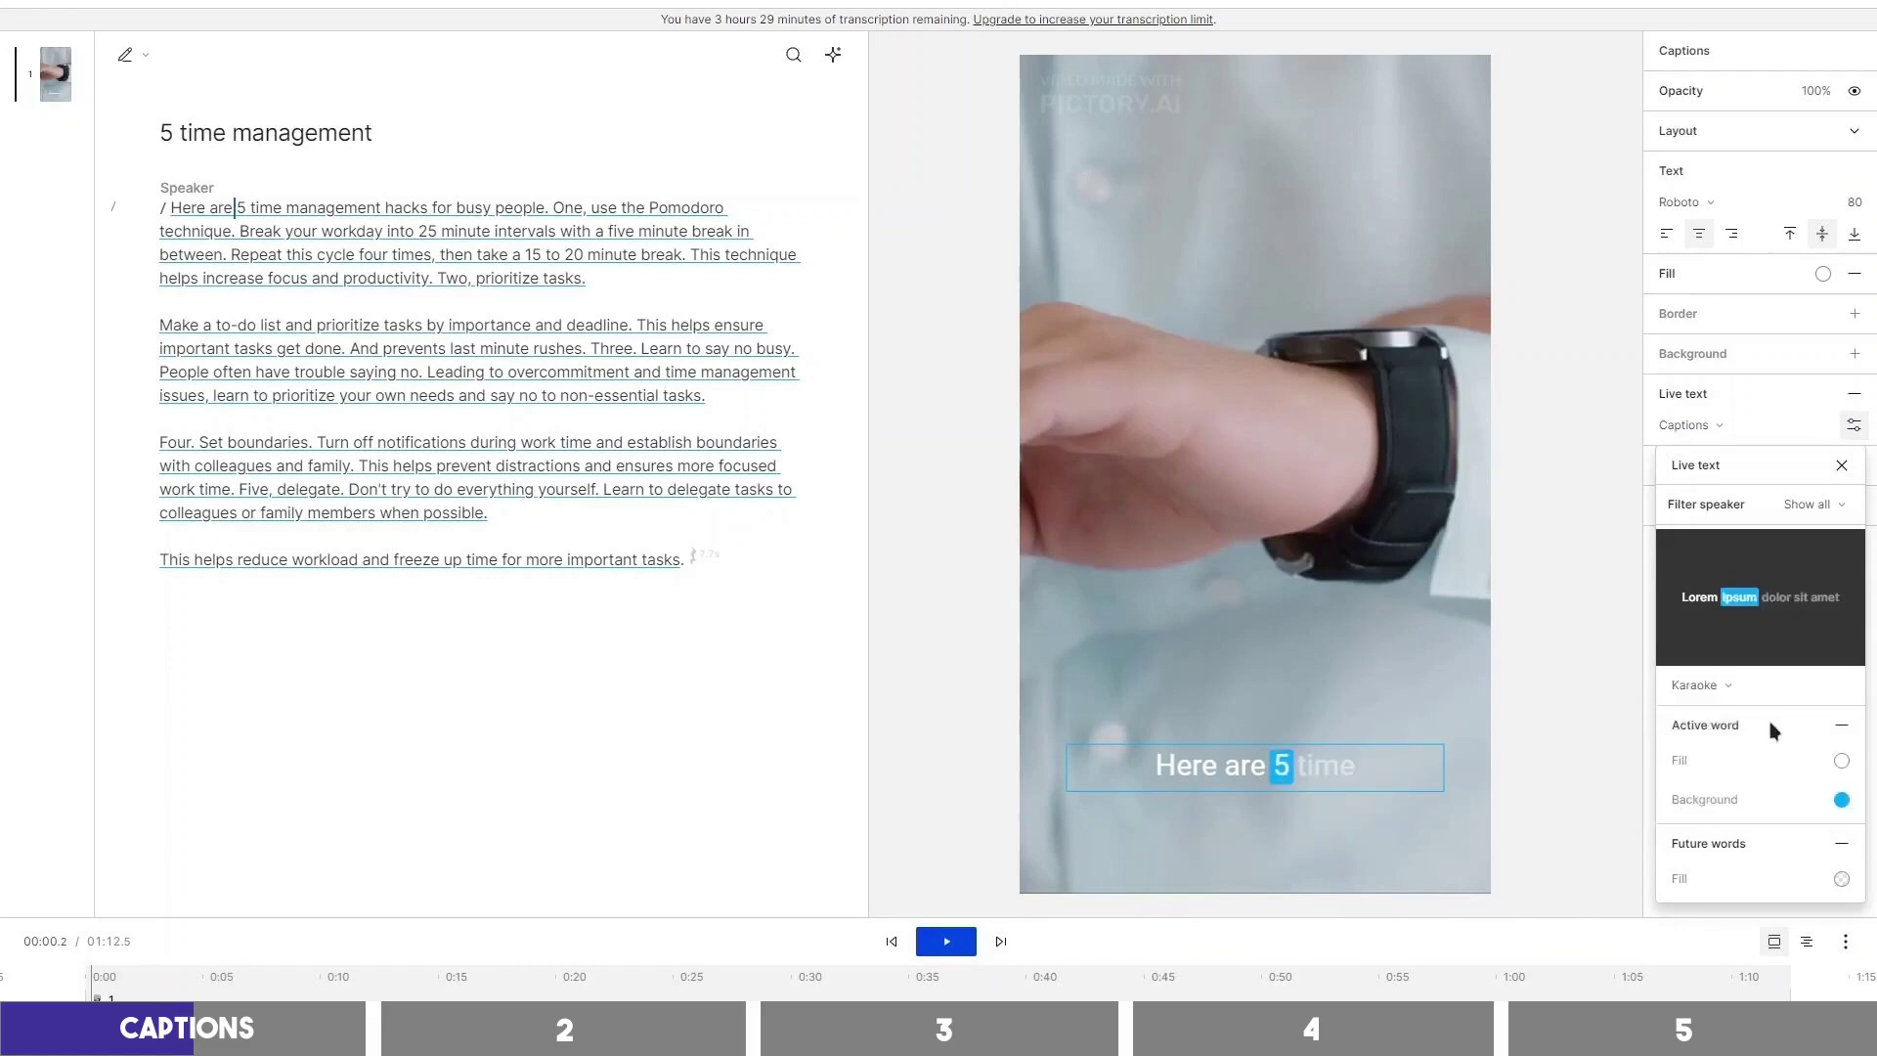
Set active word fill white, active highlight green, and upcoming words 100% white
click(1844, 761)
click(1760, 658)
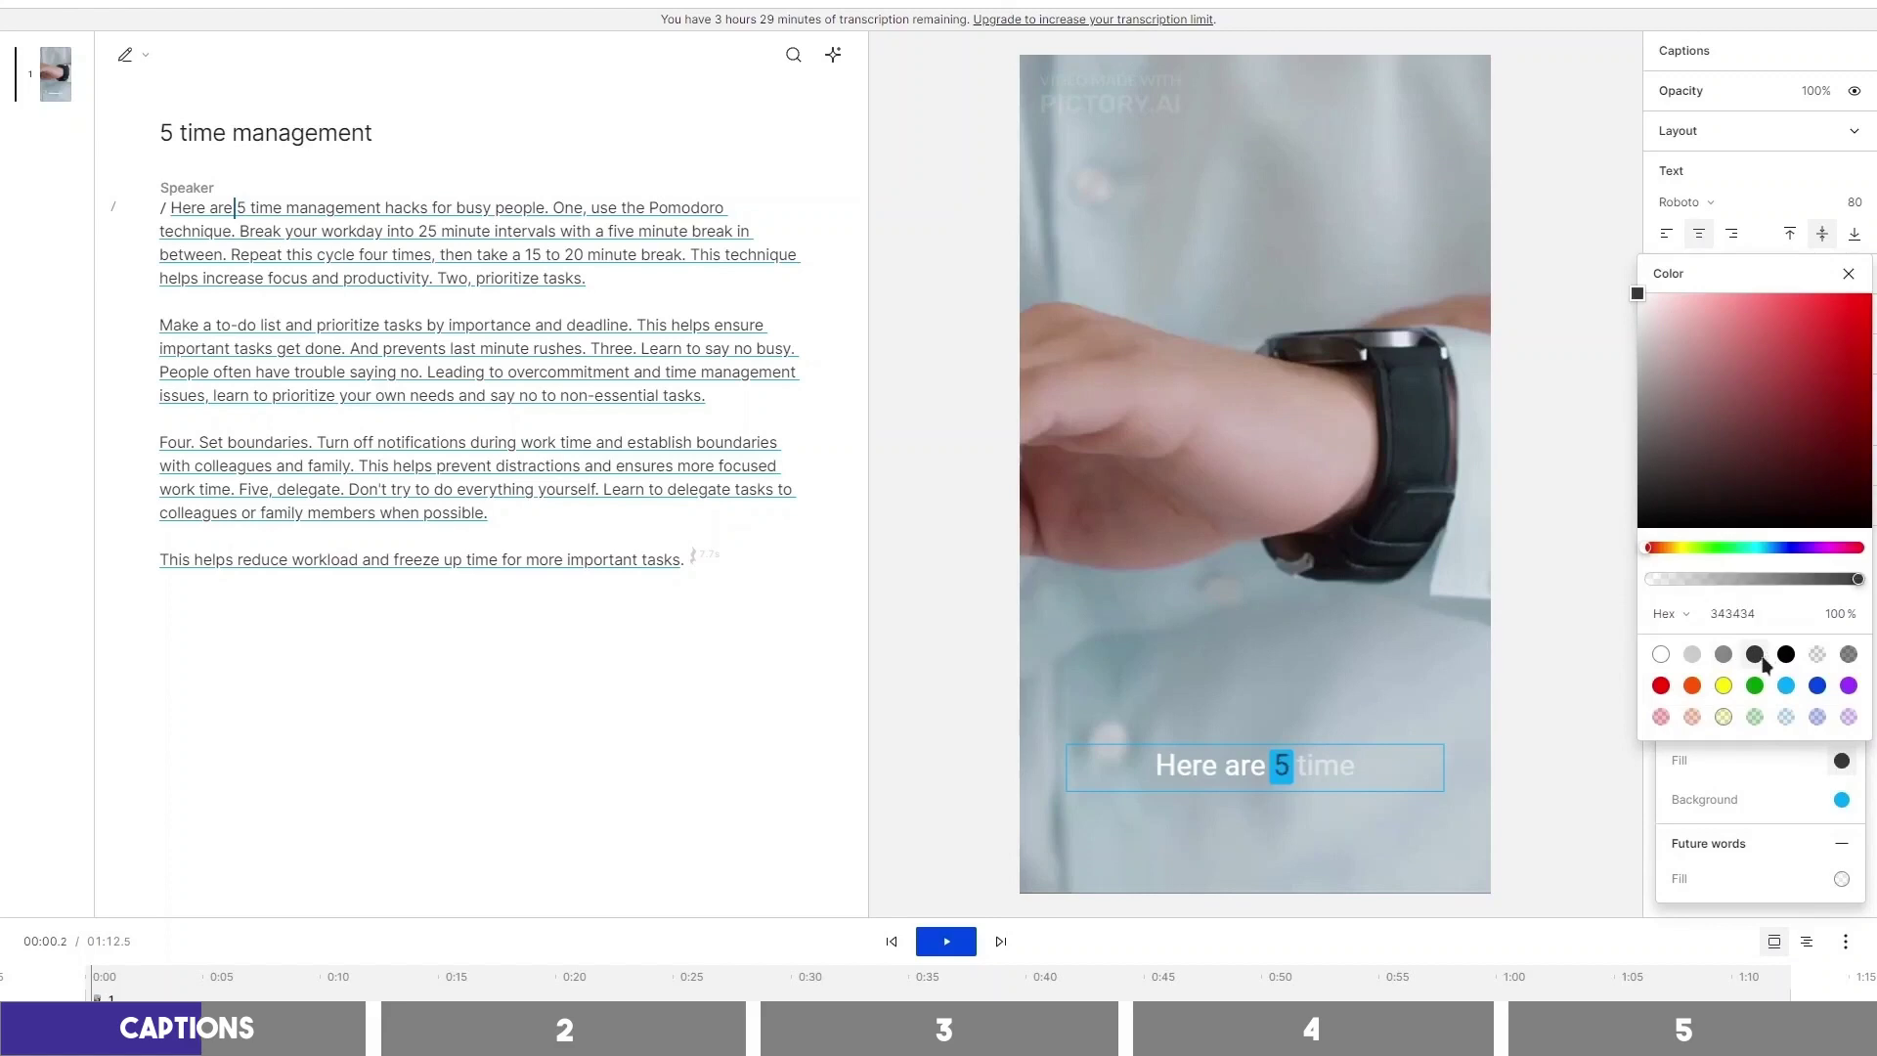
click(1663, 655)
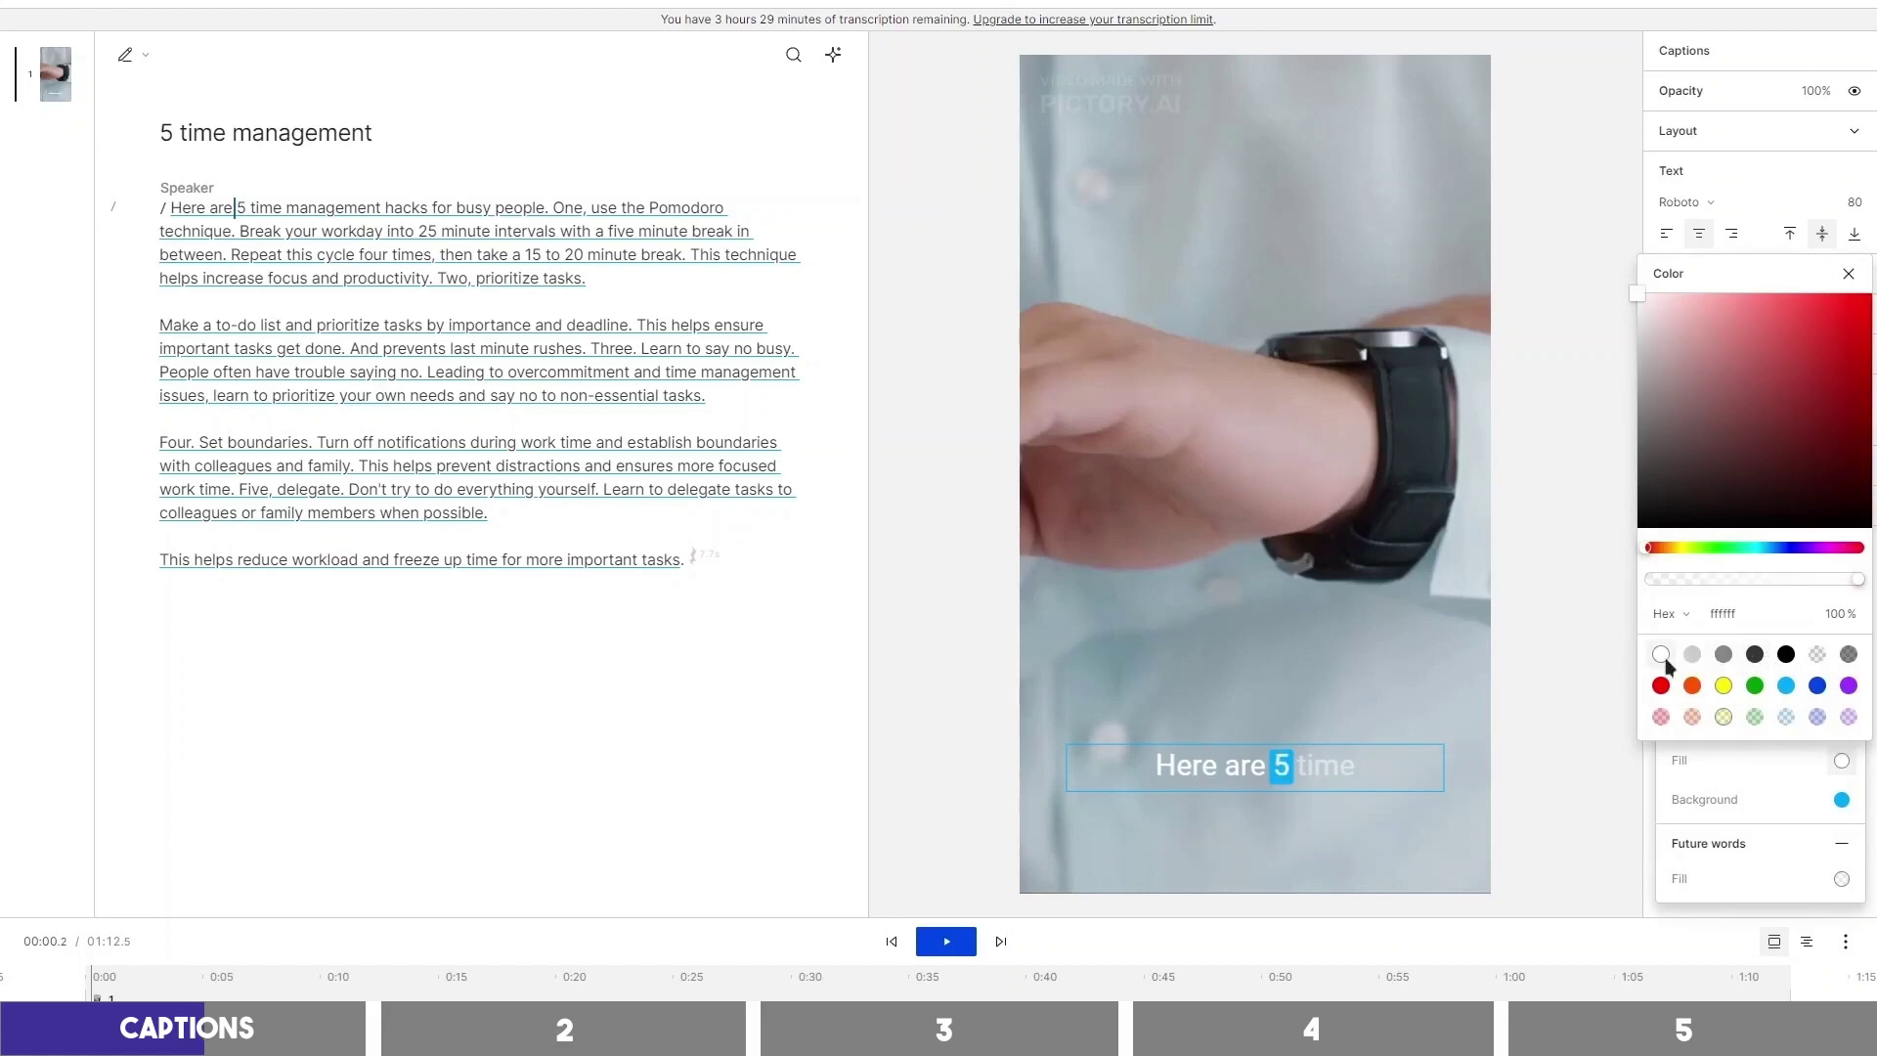
click(1842, 800)
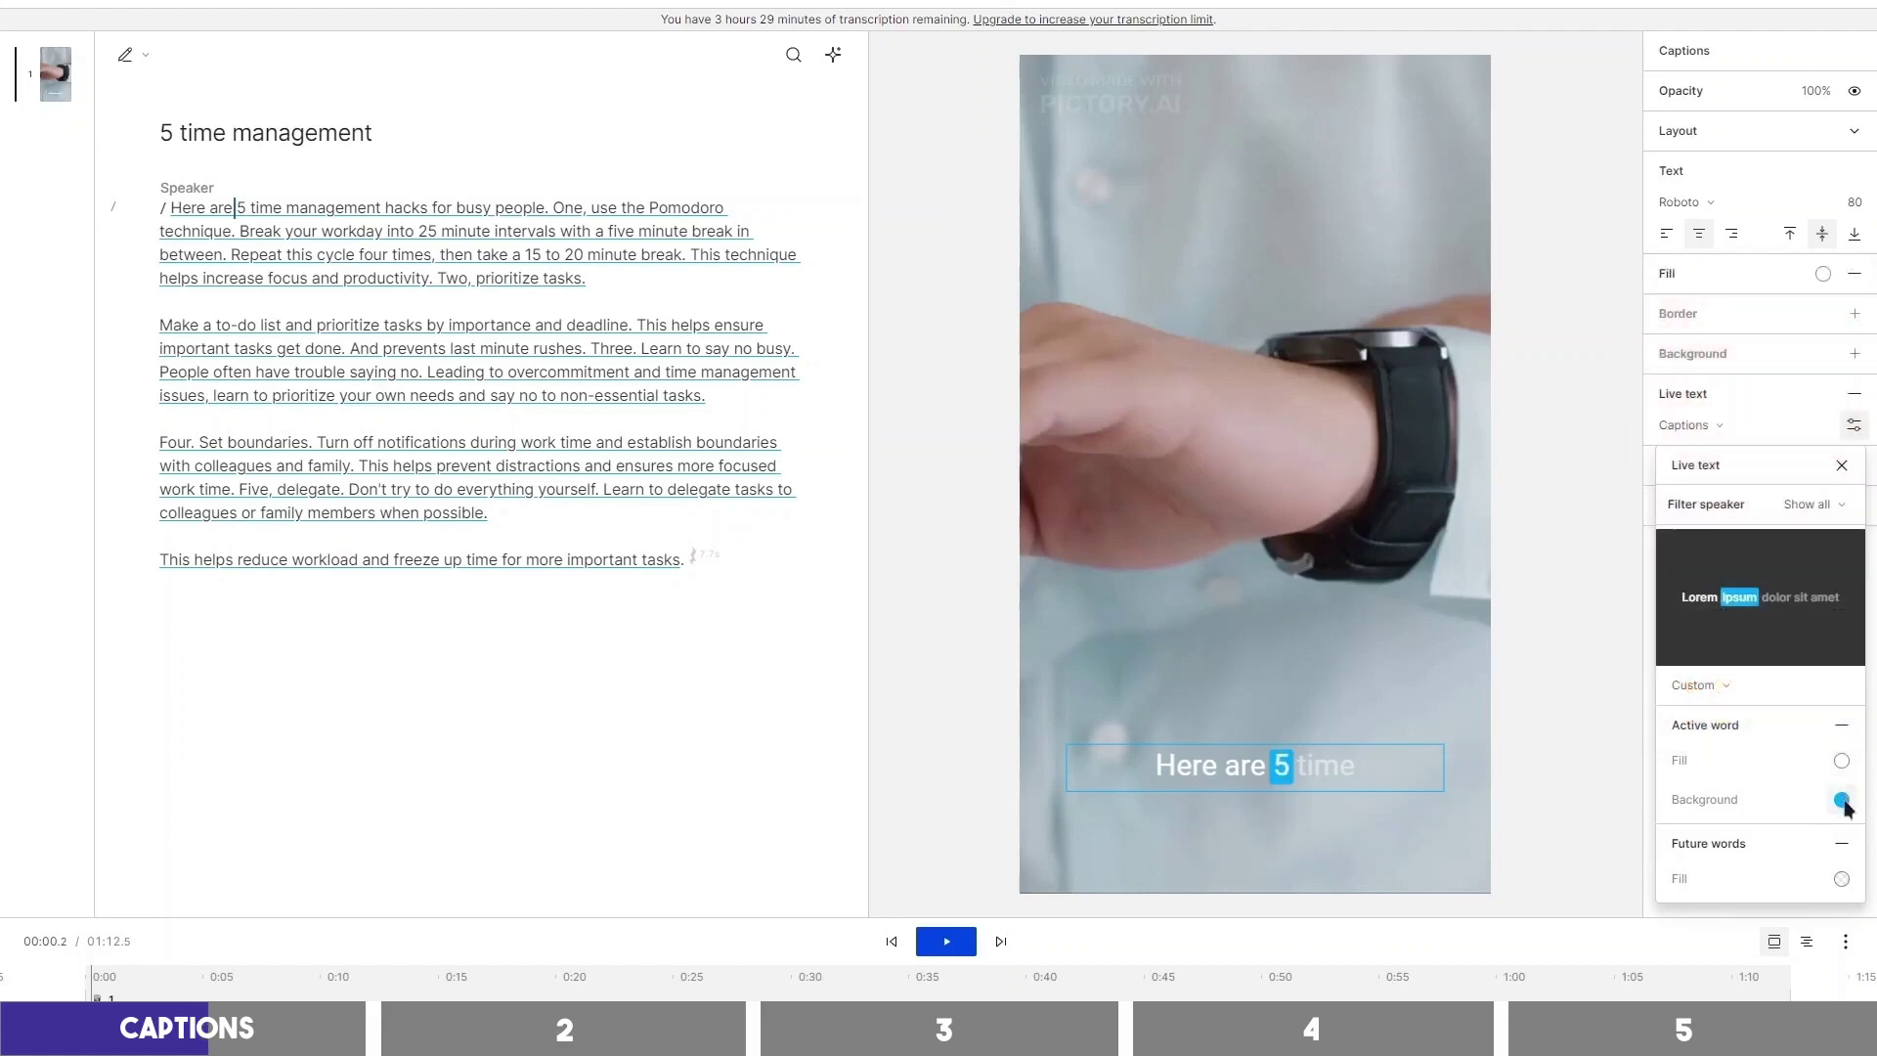
click(1840, 799)
click(1817, 724)
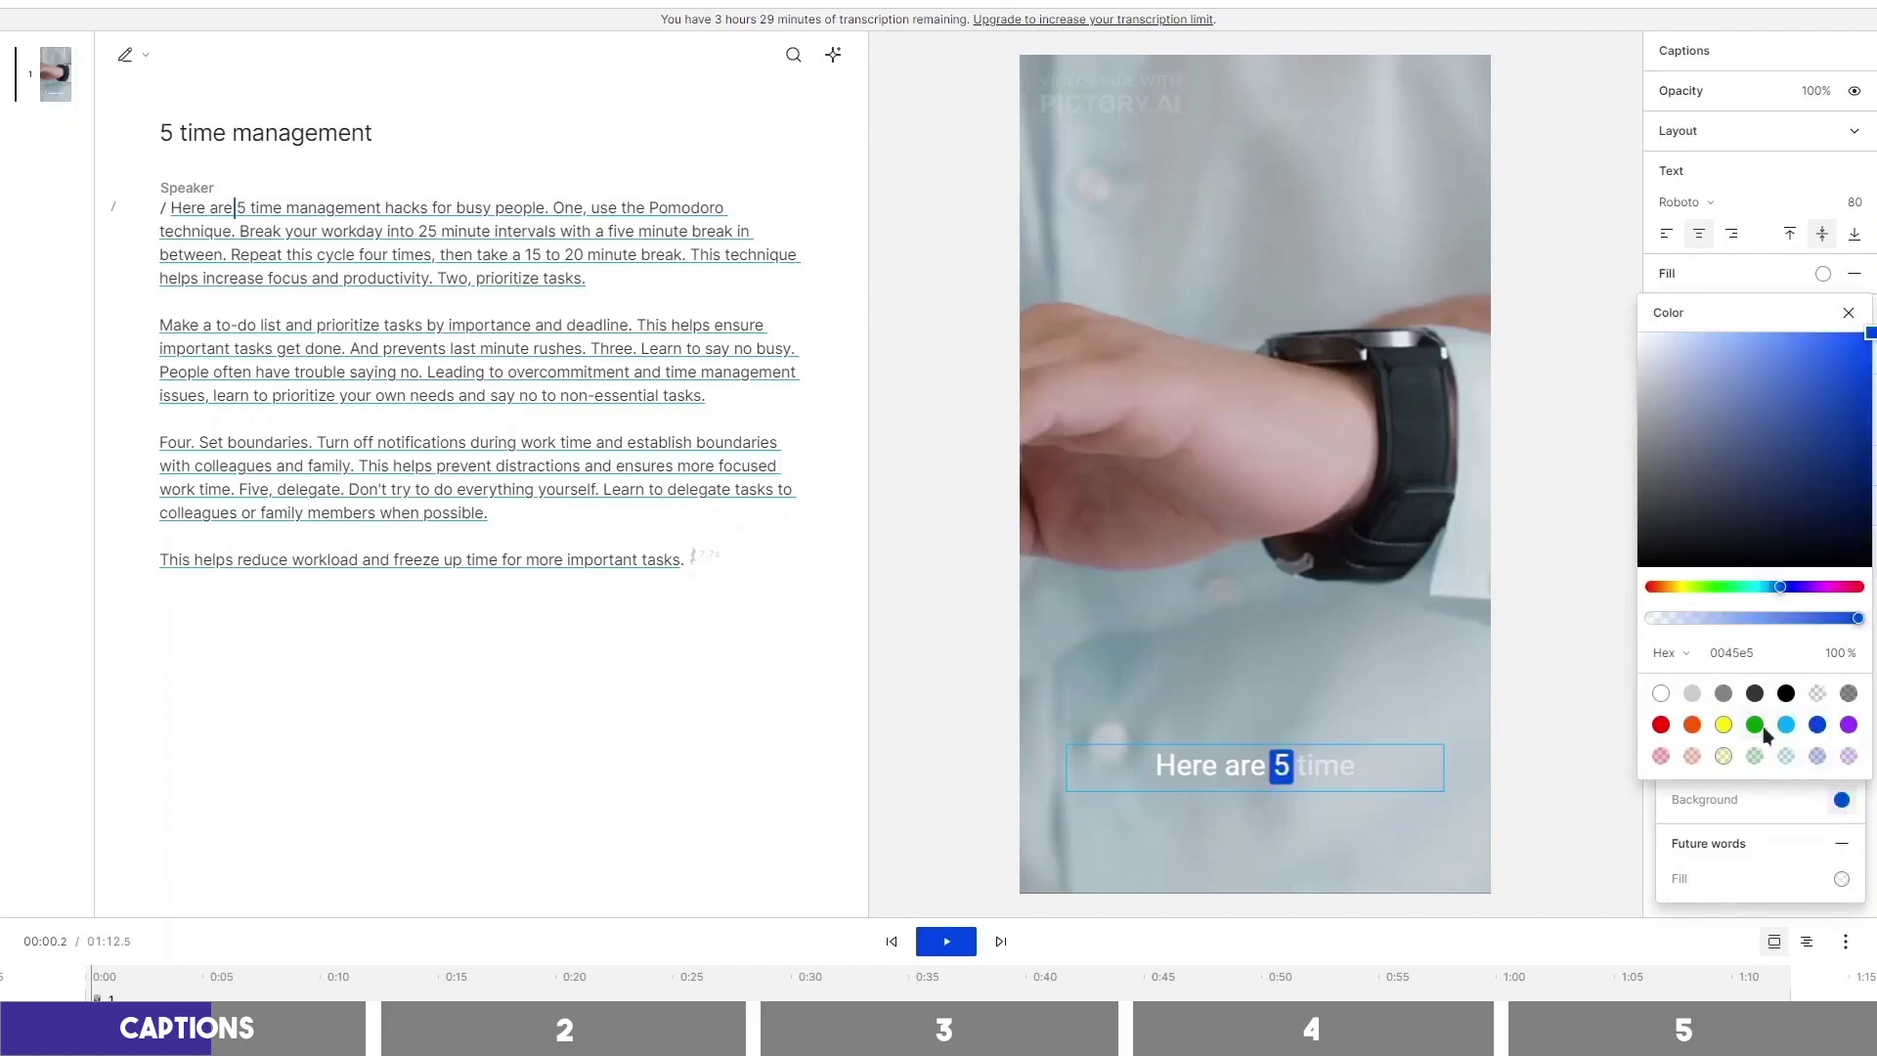
click(1759, 729)
click(1844, 804)
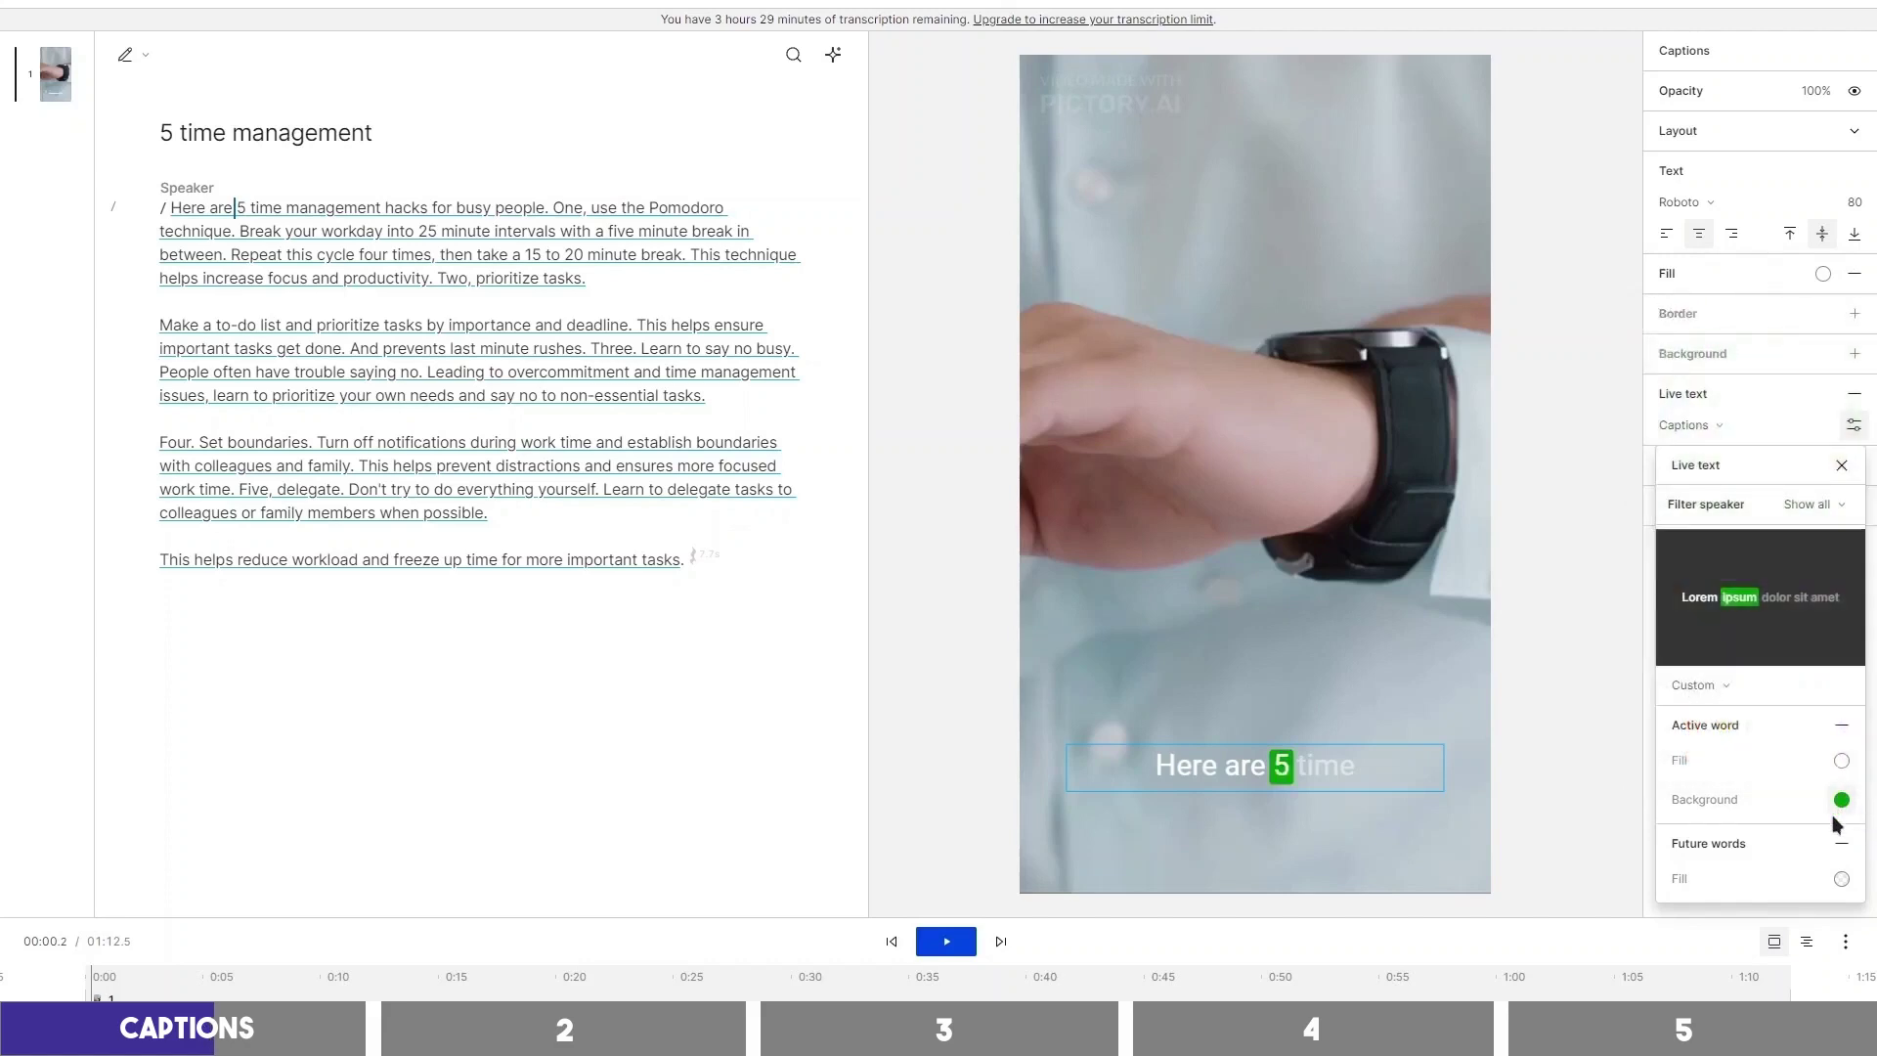
click(1843, 879)
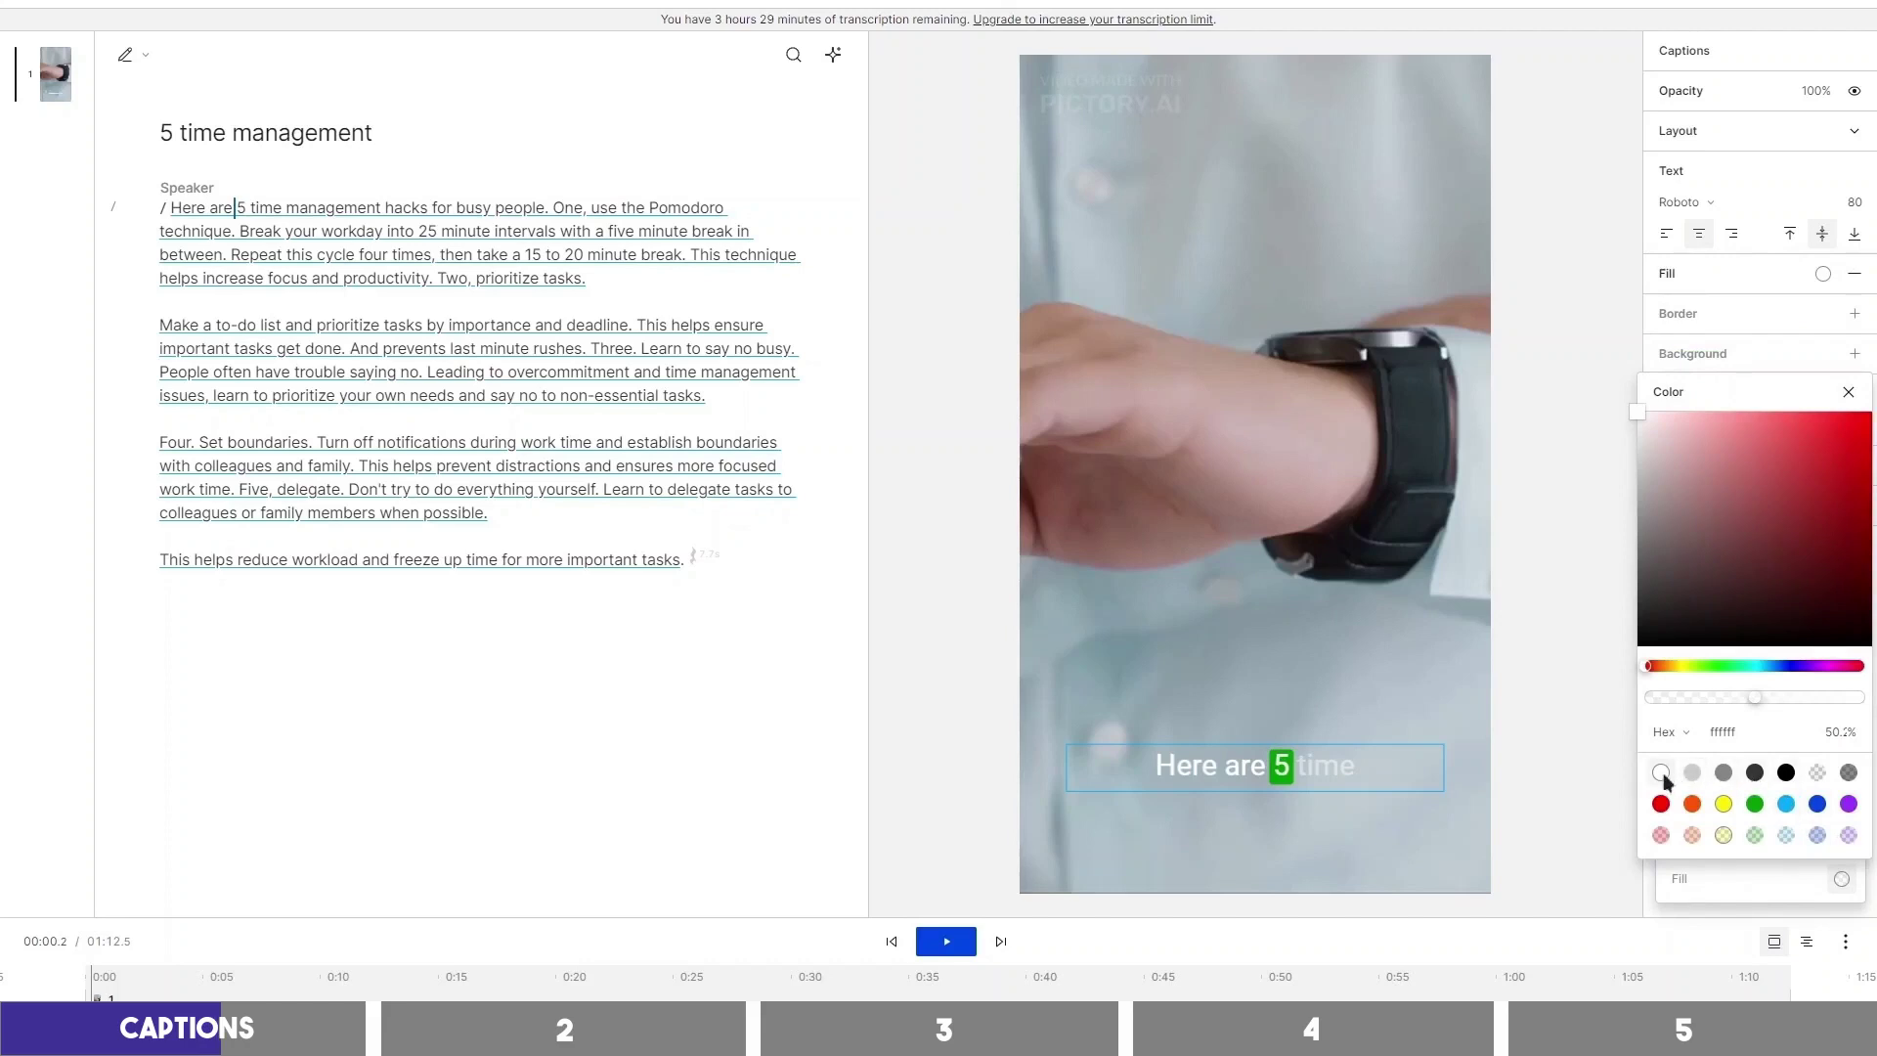
click(1661, 773)
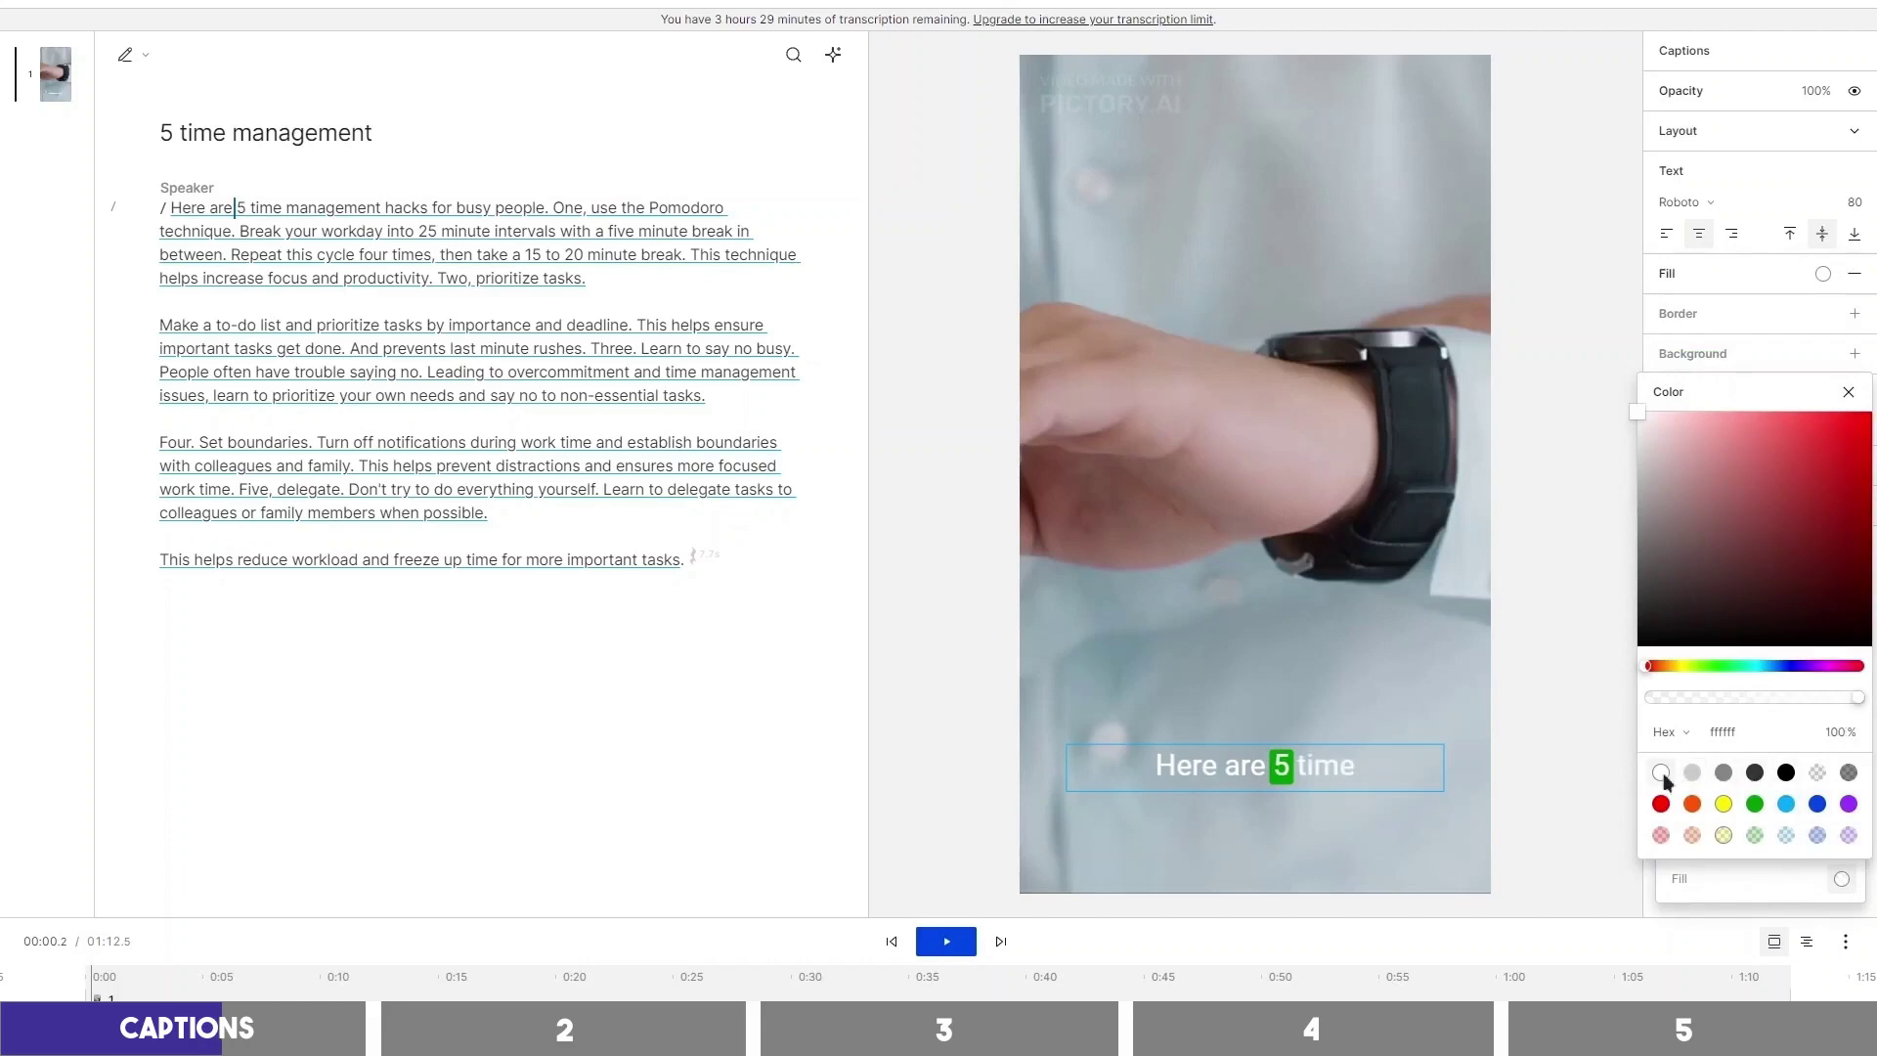
Close the Live text settings and choose Sora in Extra Bold weight from the font list
click(1723, 883)
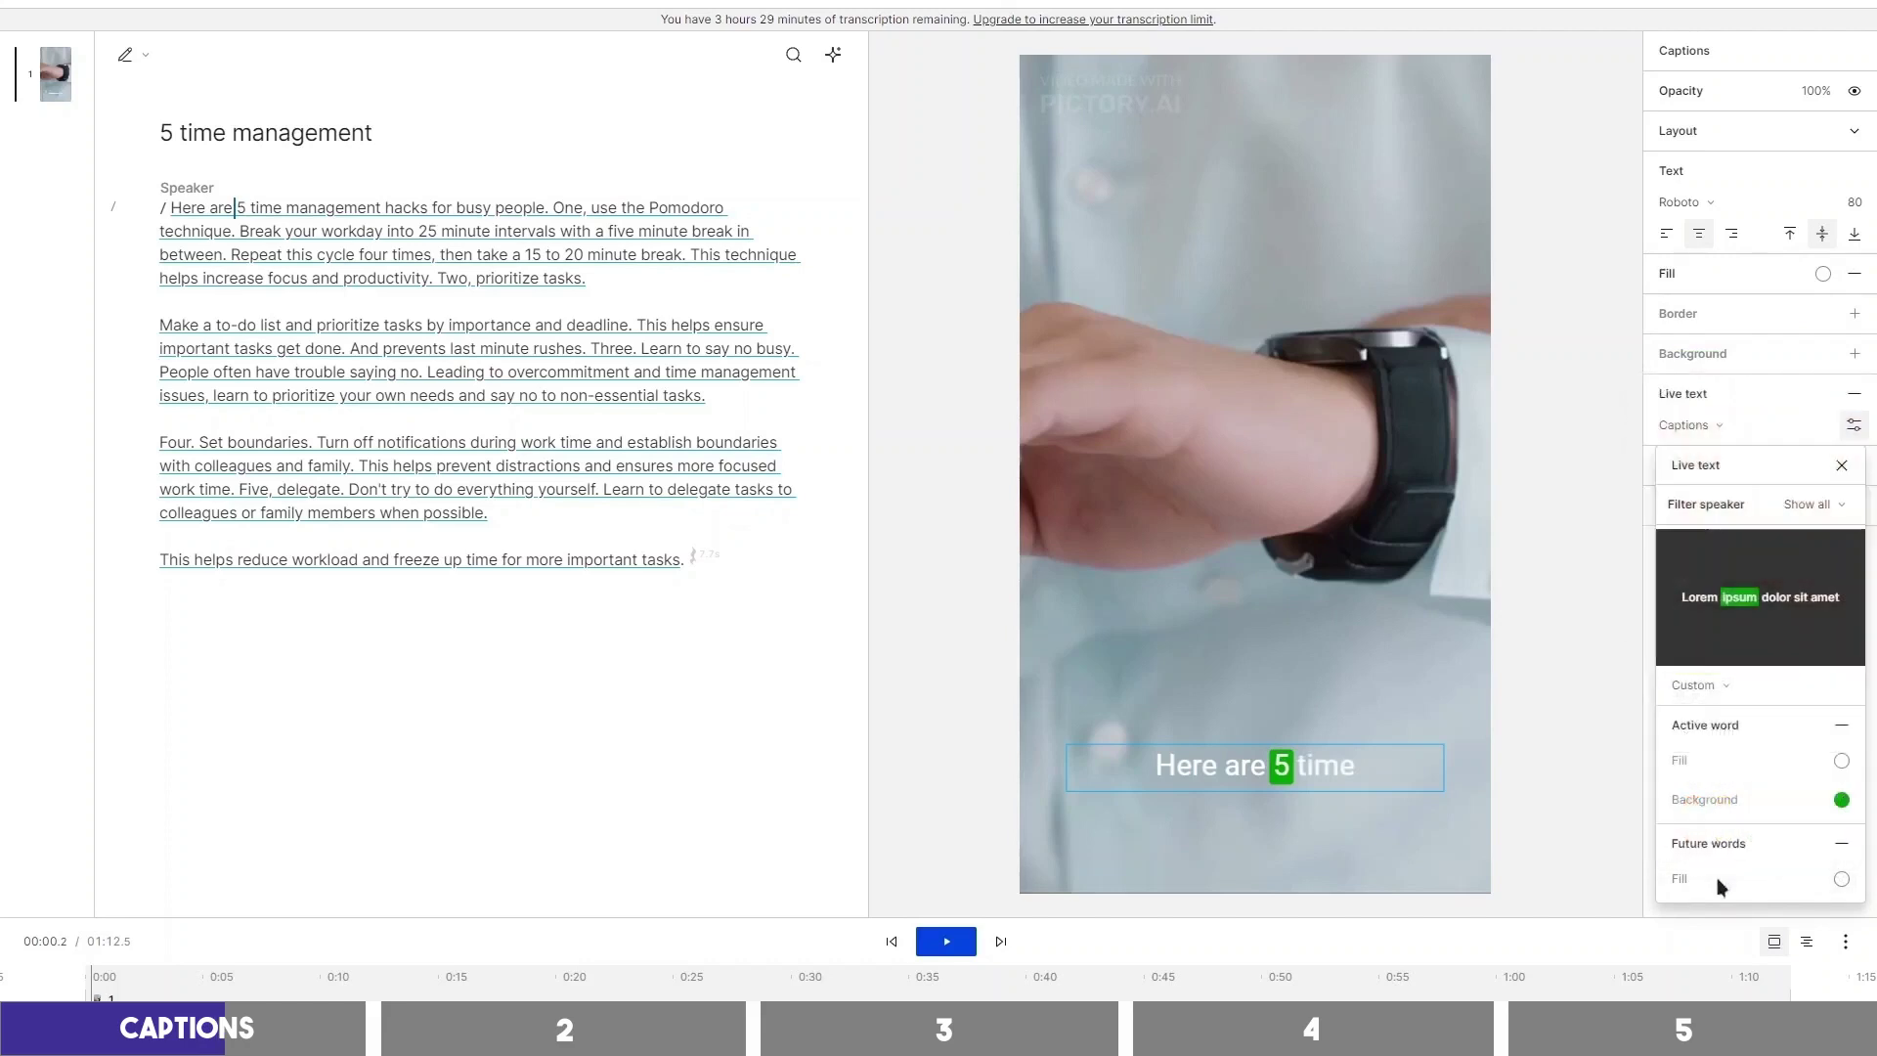
click(1842, 467)
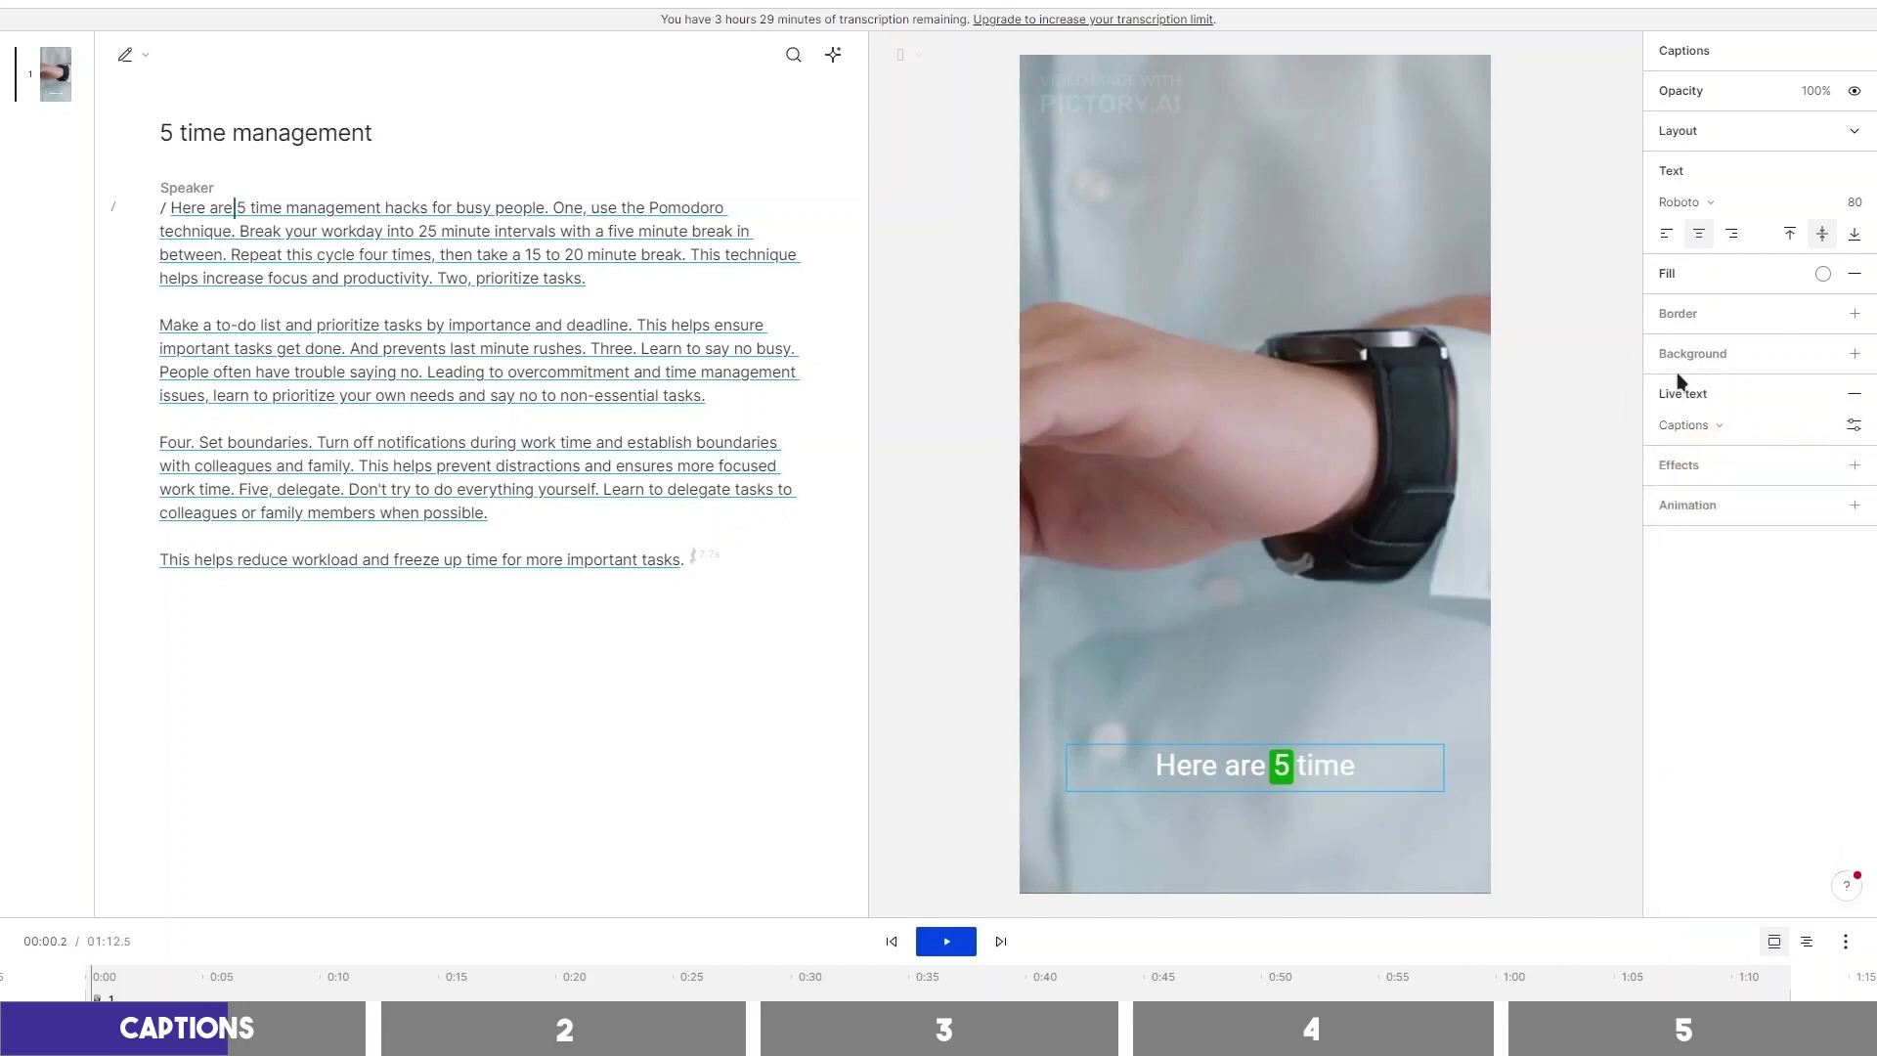
click(1702, 209)
scroll(1732, 316, down, 3)
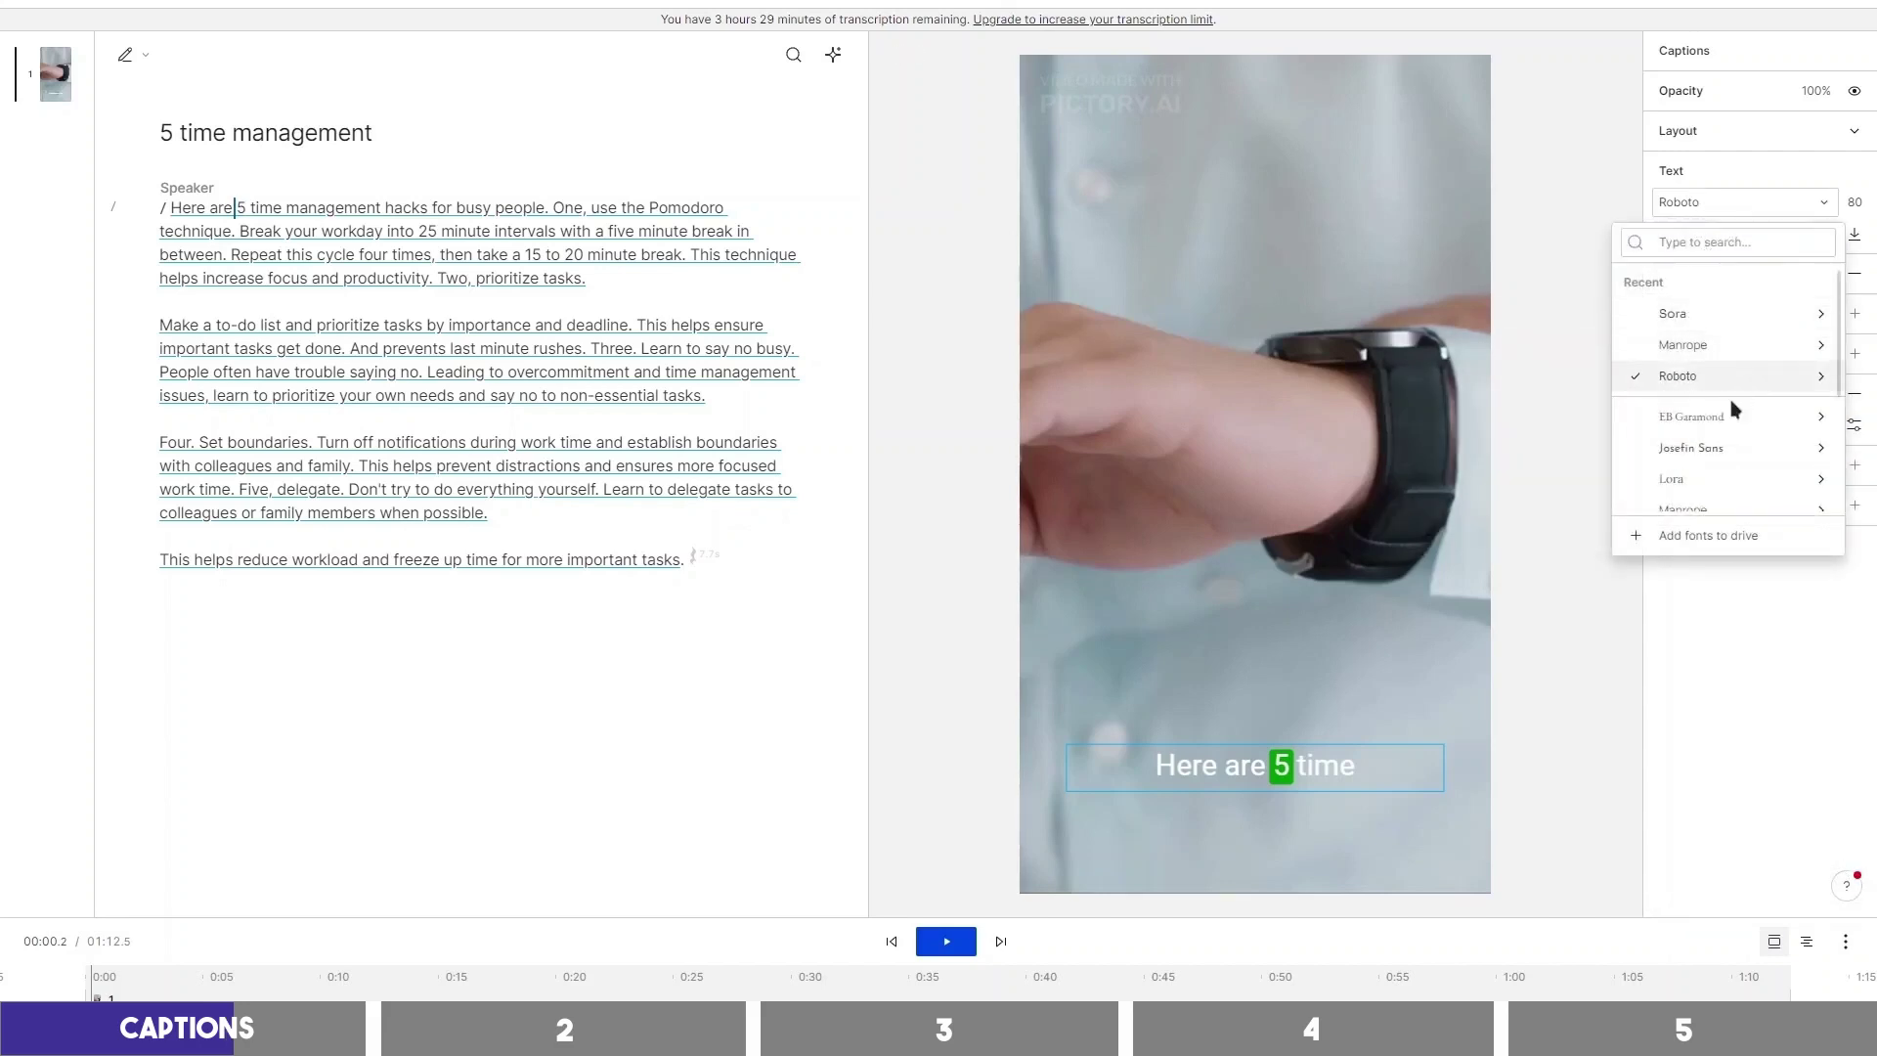
click(1714, 544)
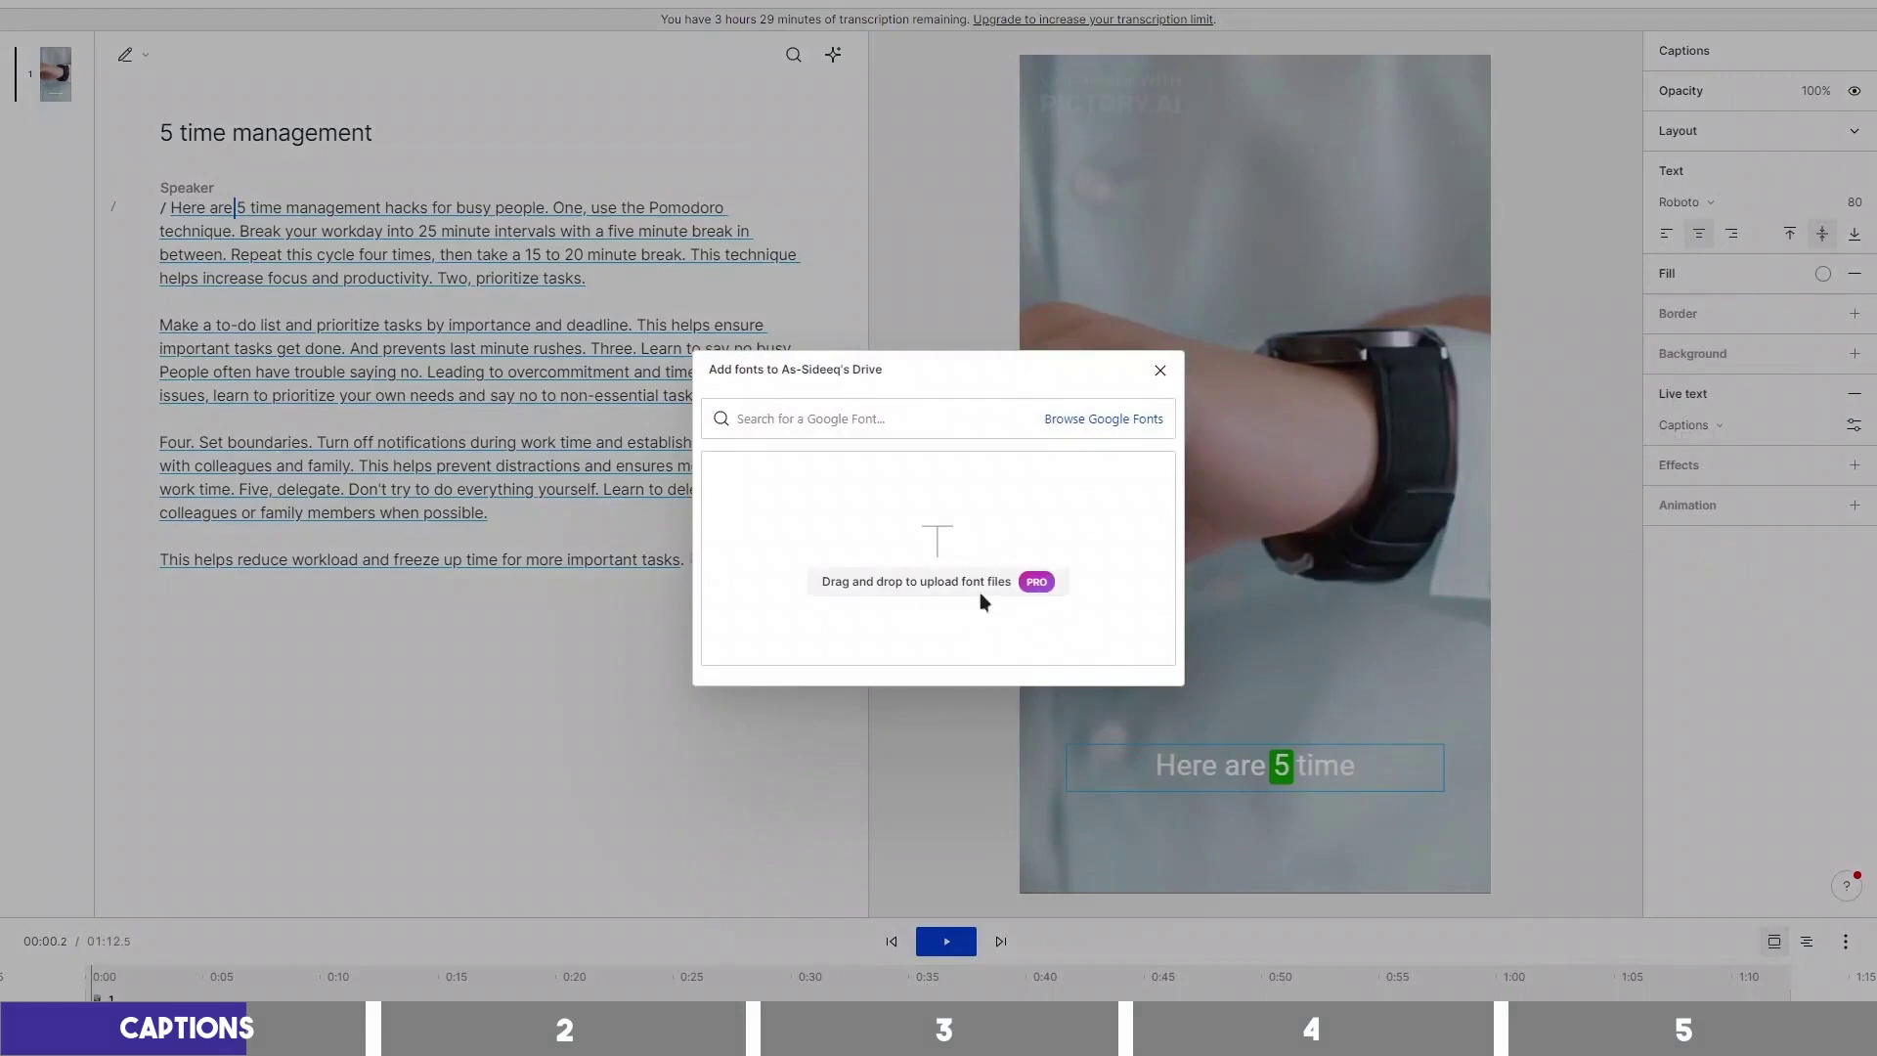
mouse_move(1015, 554)
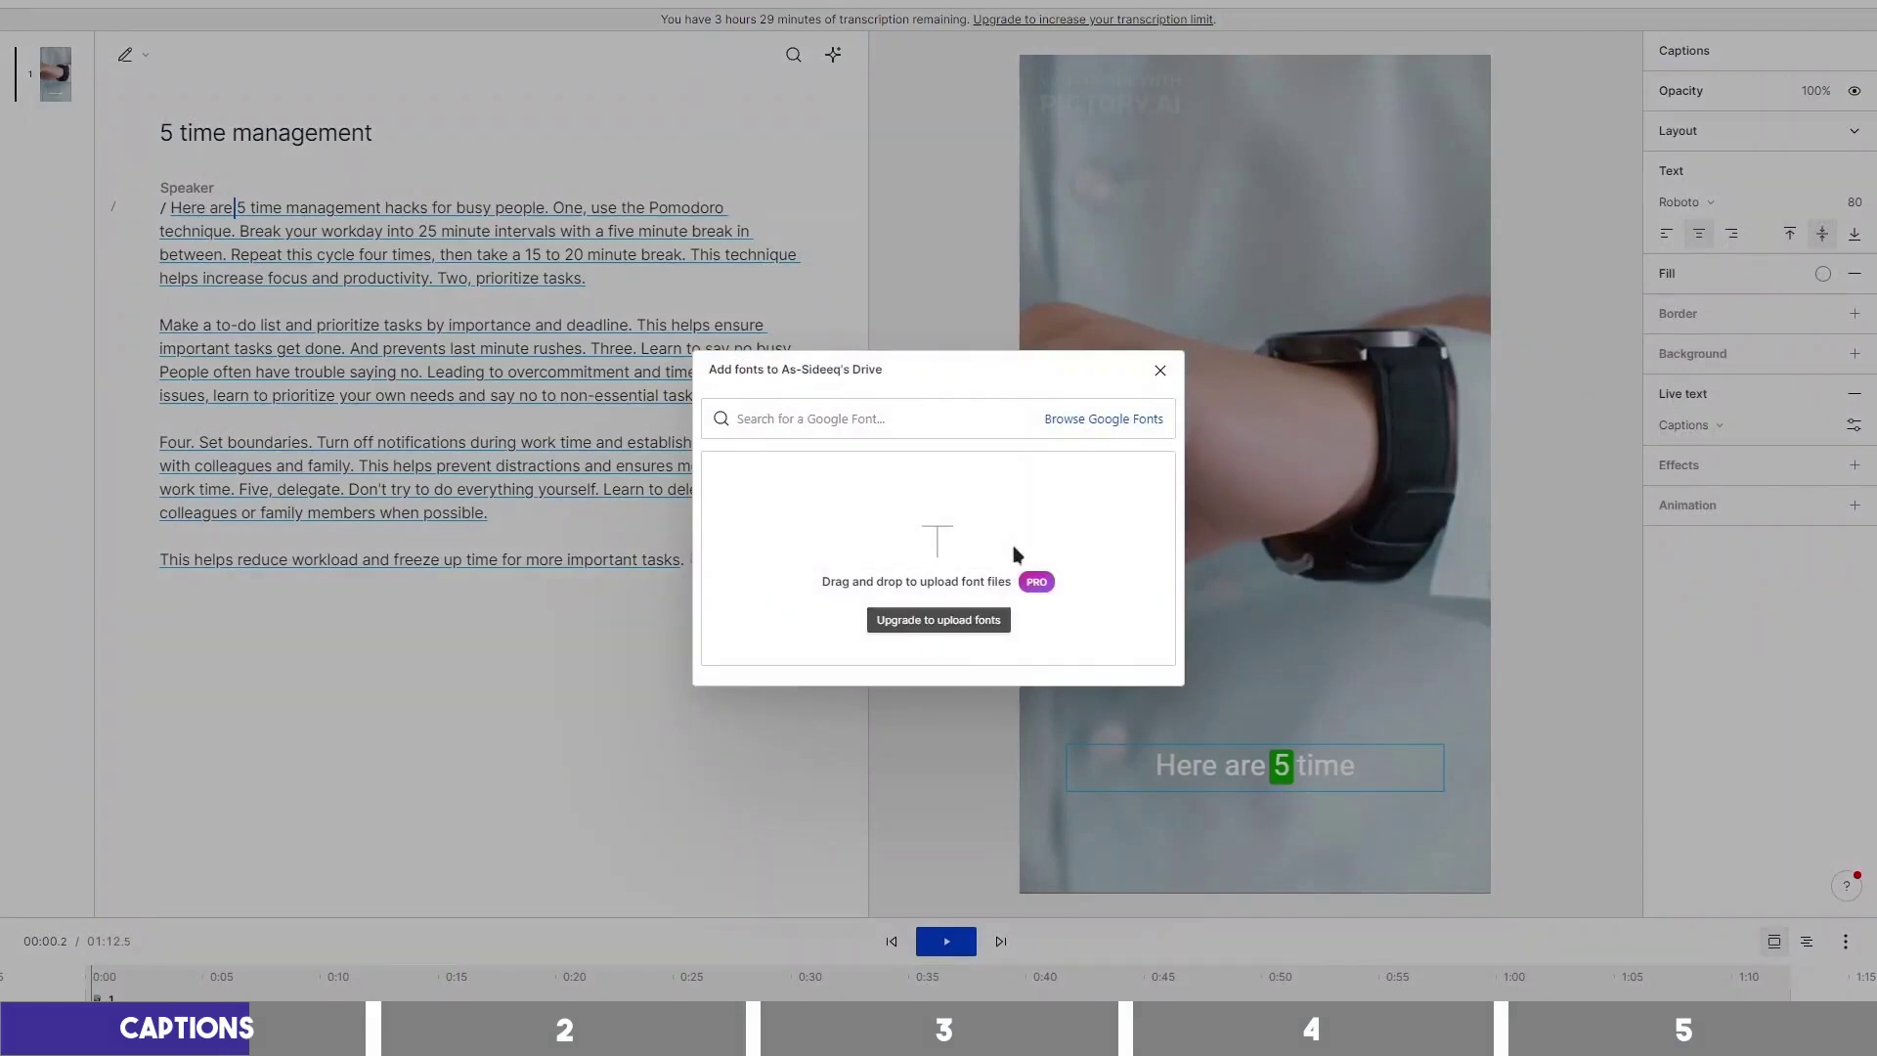
click(1161, 372)
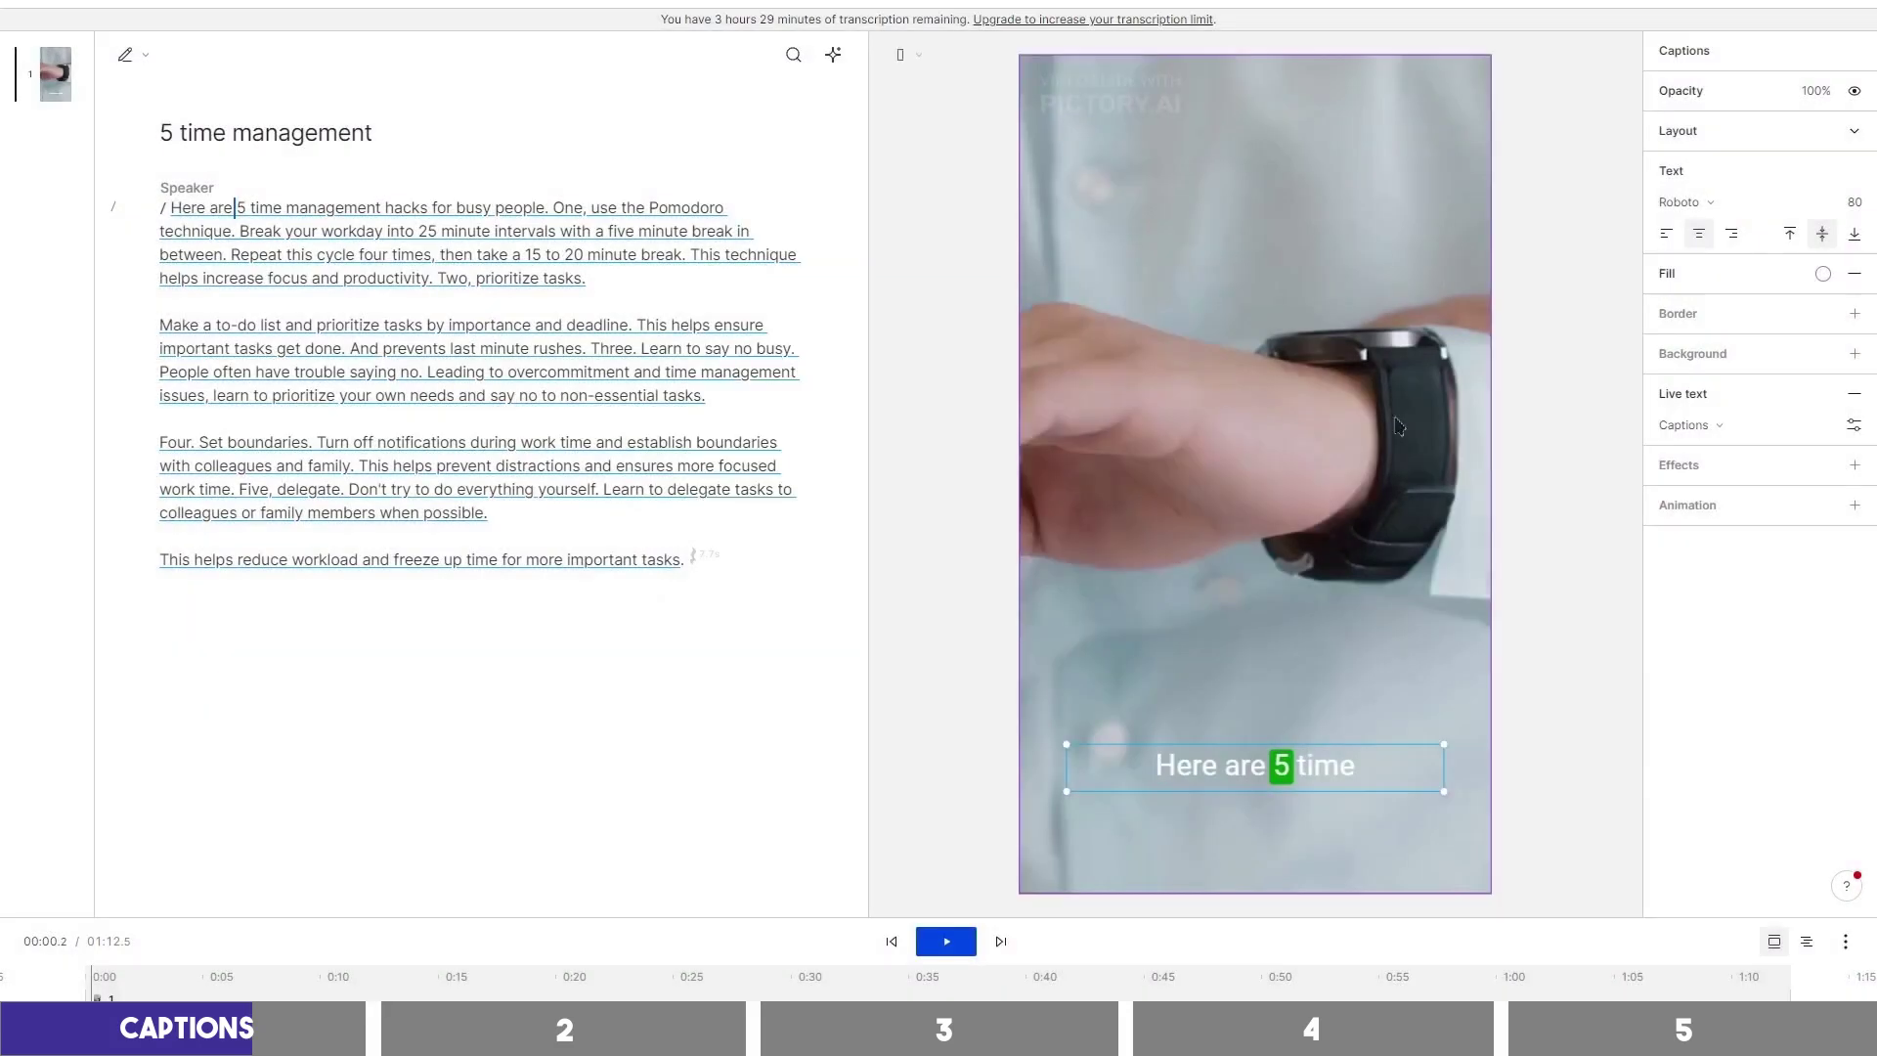
click(1705, 201)
scroll(1725, 371, down, 2)
mouse_move(1717, 498)
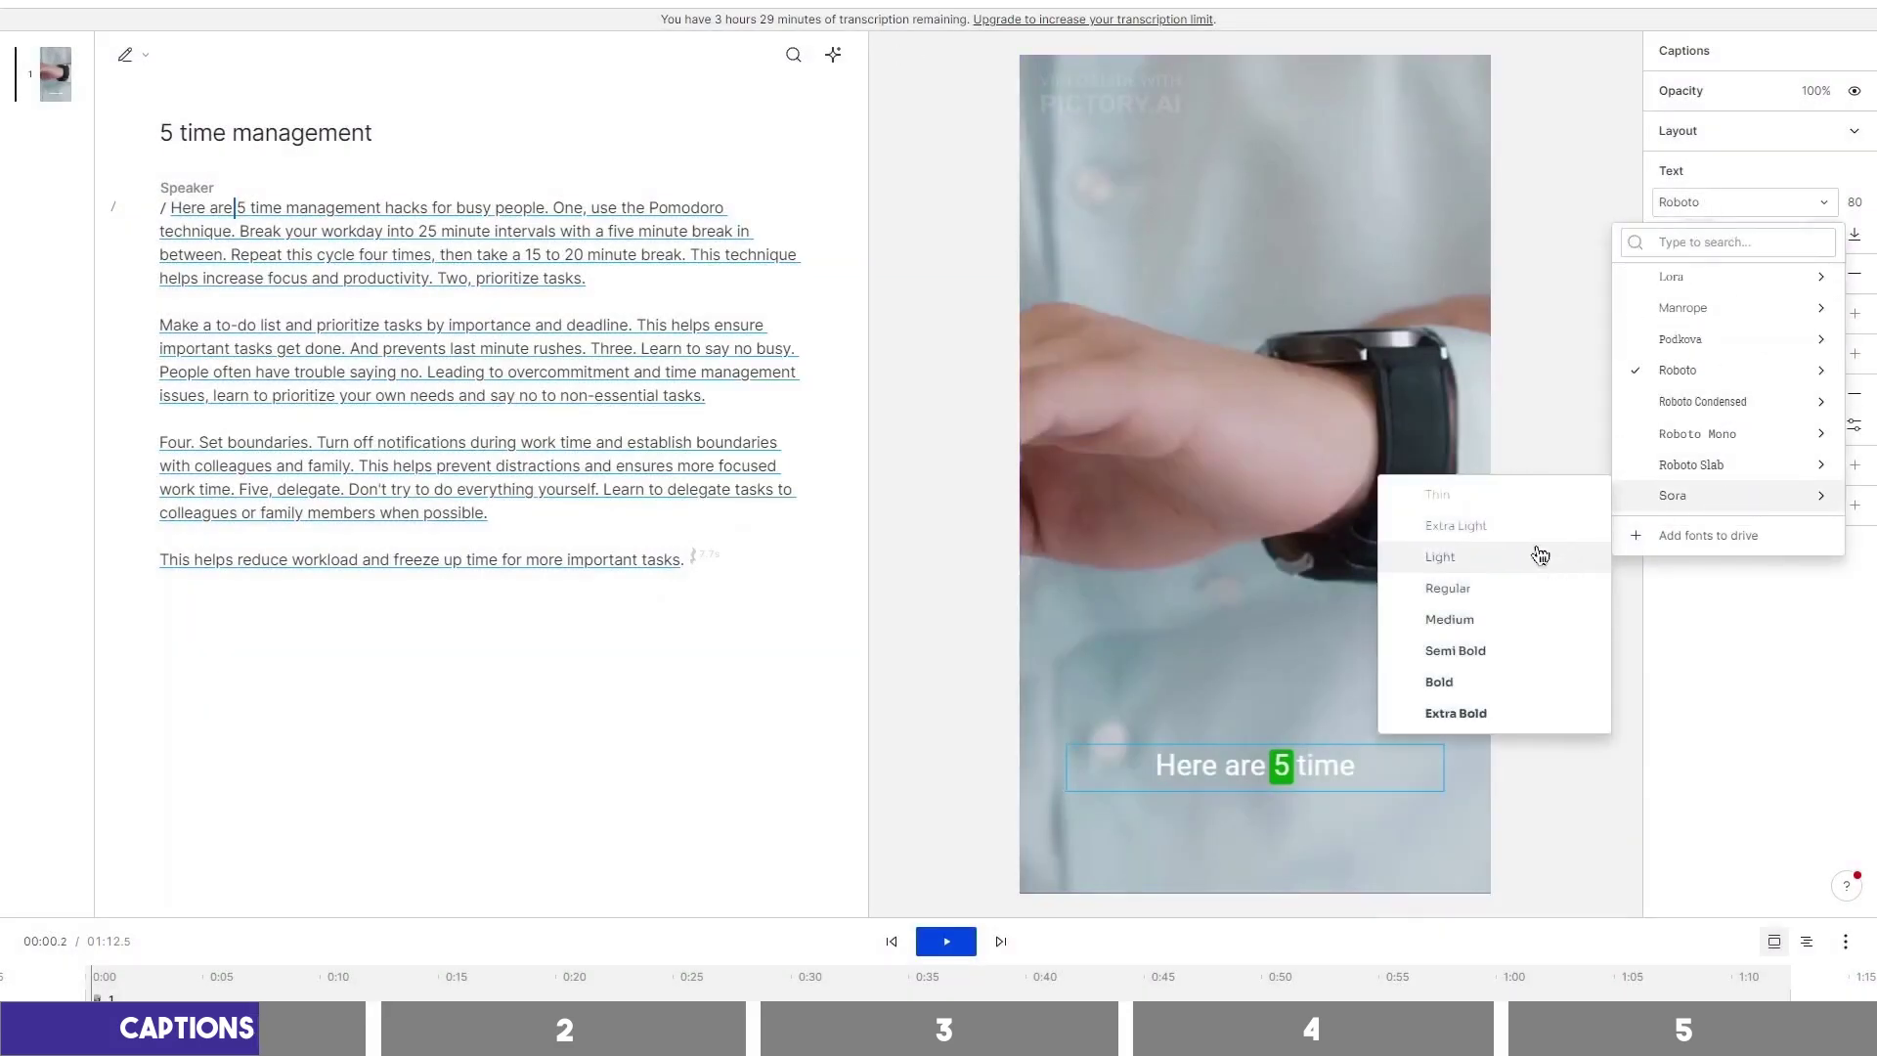
click(1510, 716)
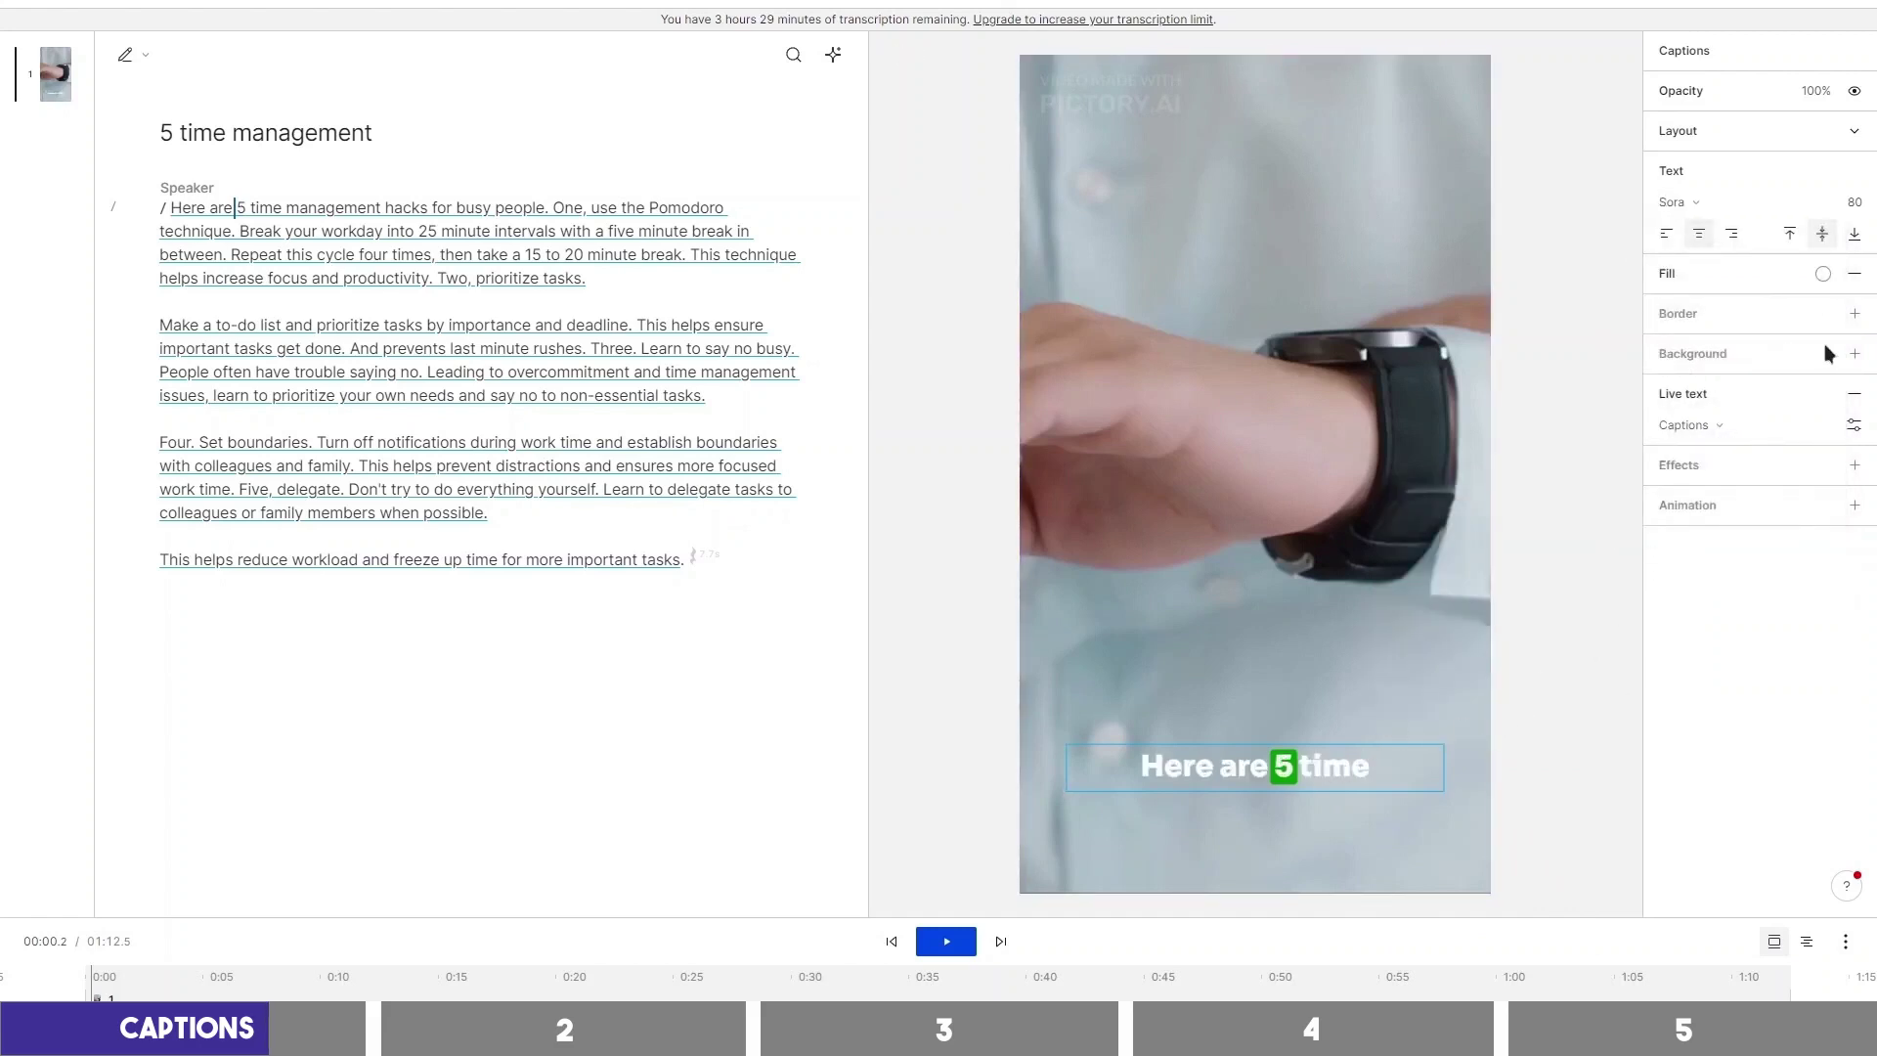
Add a black caption border of width 11, removing the trial background box
click(1855, 315)
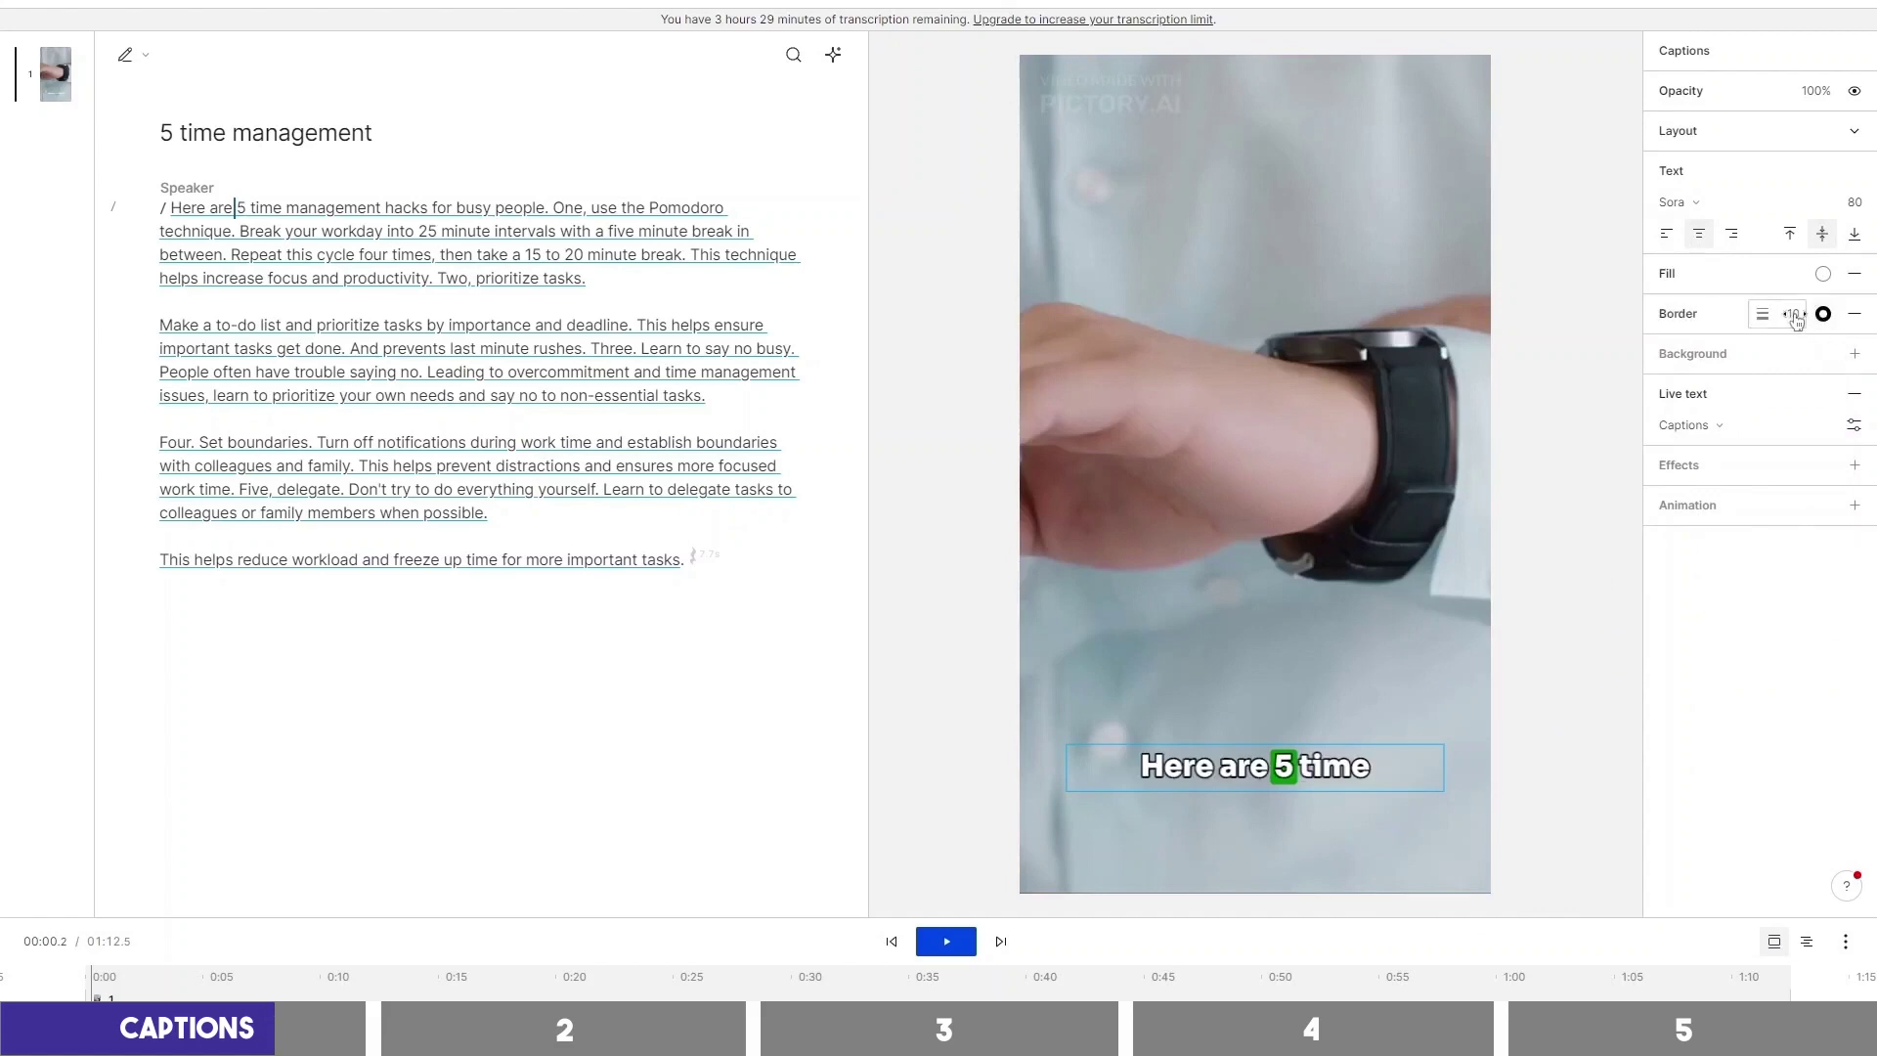
drag(1796, 320, 1805, 321)
click(1856, 354)
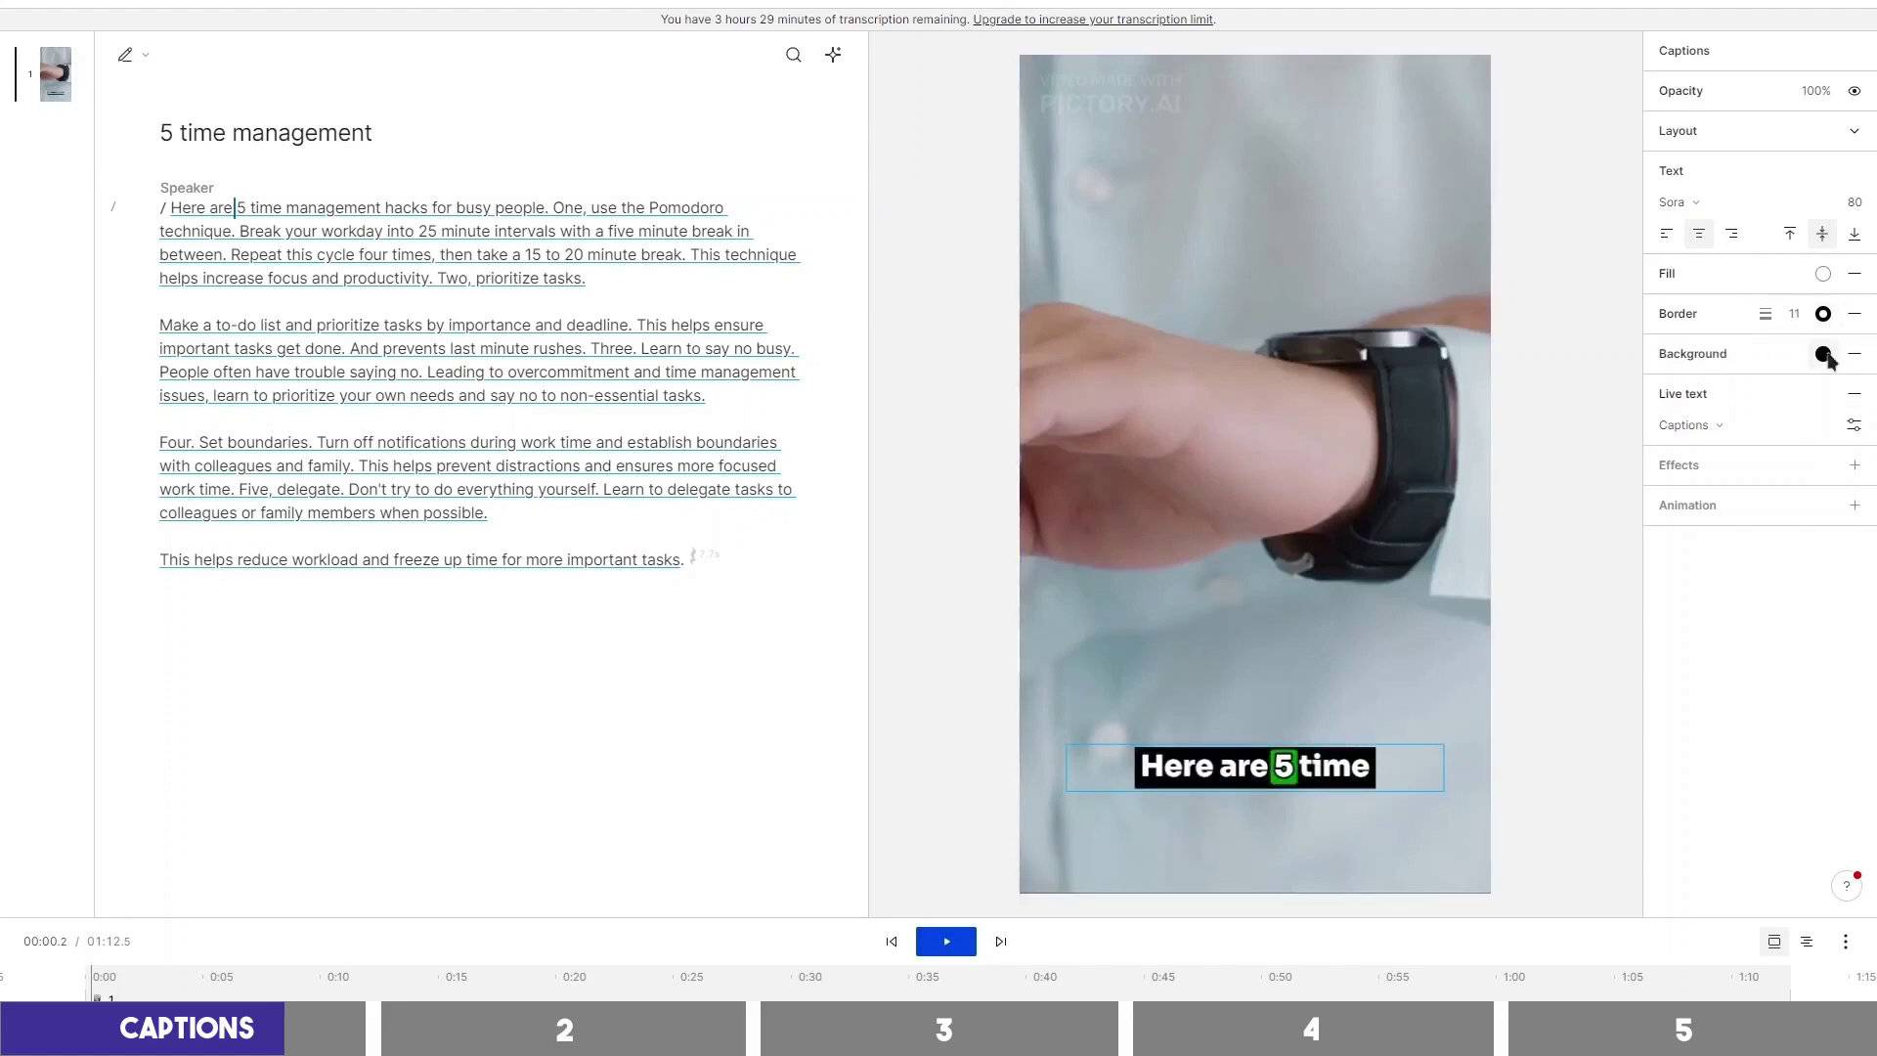
click(1823, 354)
mouse_move(1768, 525)
mouse_down()
mouse_move(1772, 465)
mouse_move(1740, 508)
mouse_up()
click(1849, 394)
click(1855, 354)
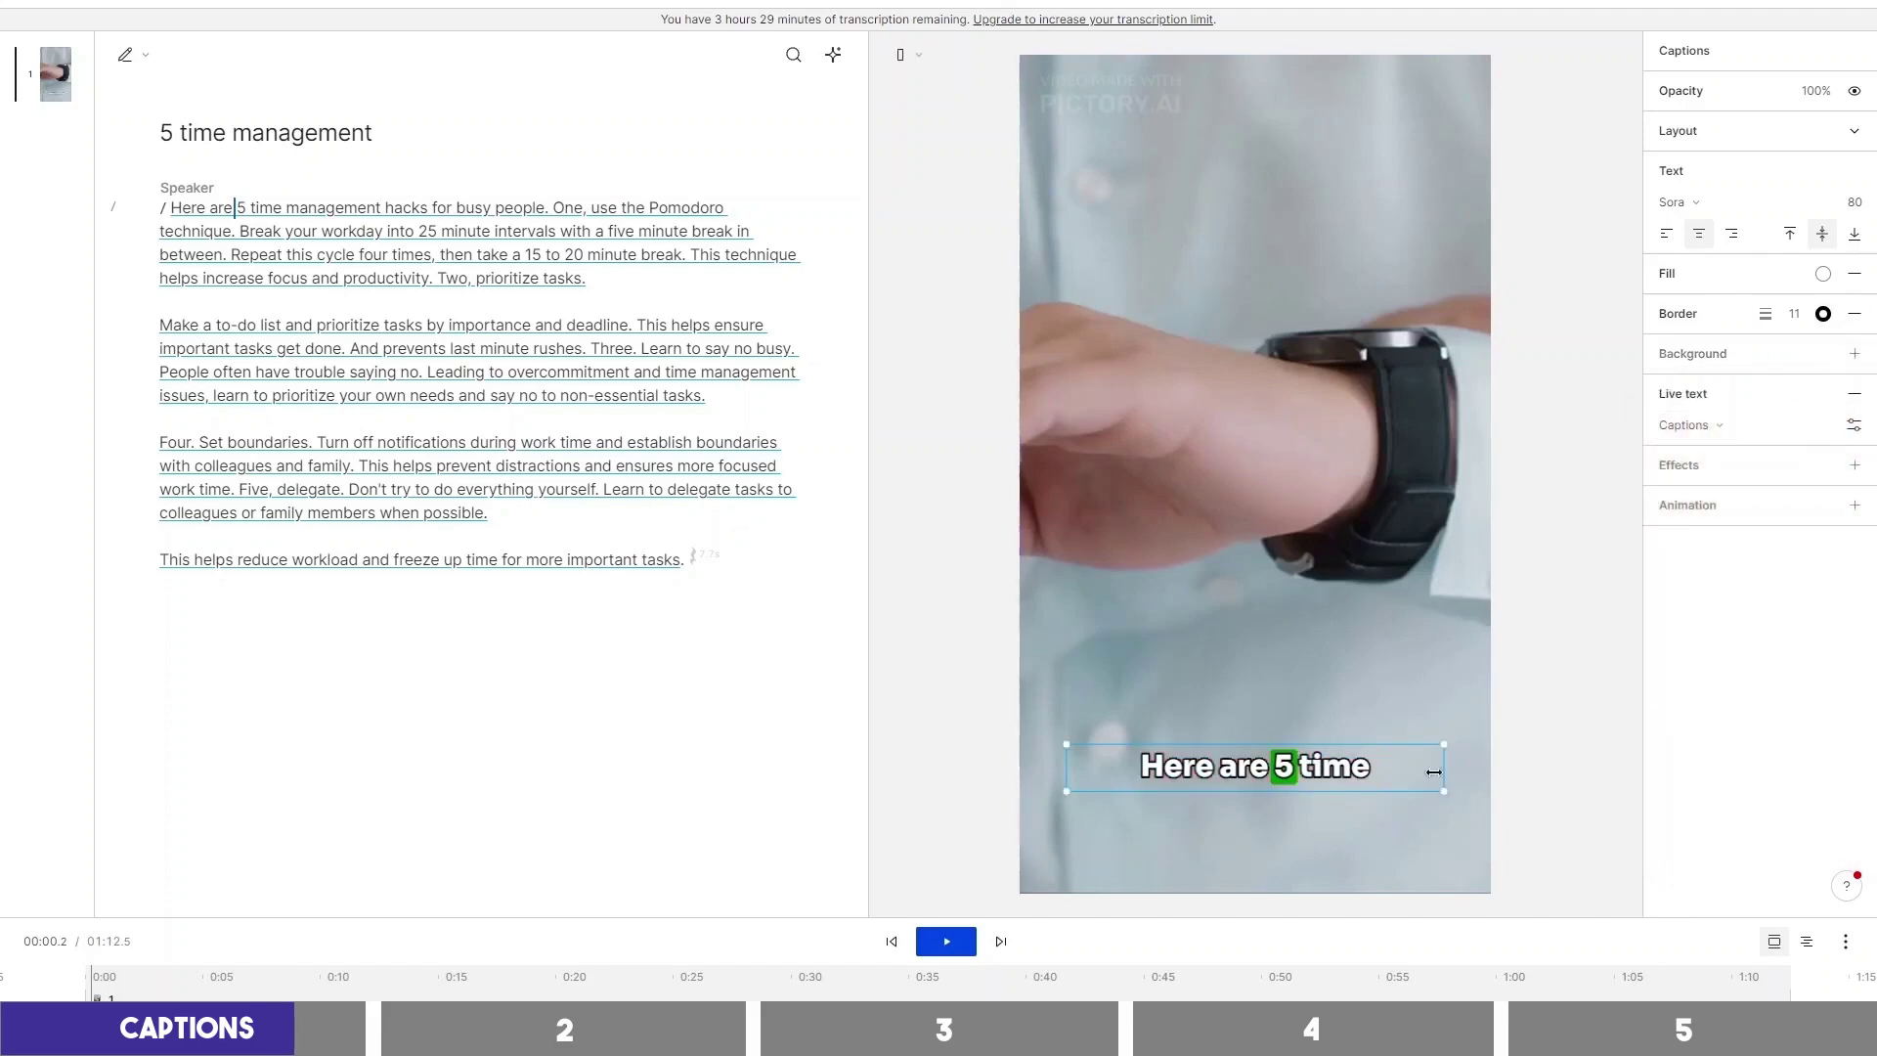
Drag the caption block up to the red centre guide of the vertical video
drag(1359, 779, 1352, 479)
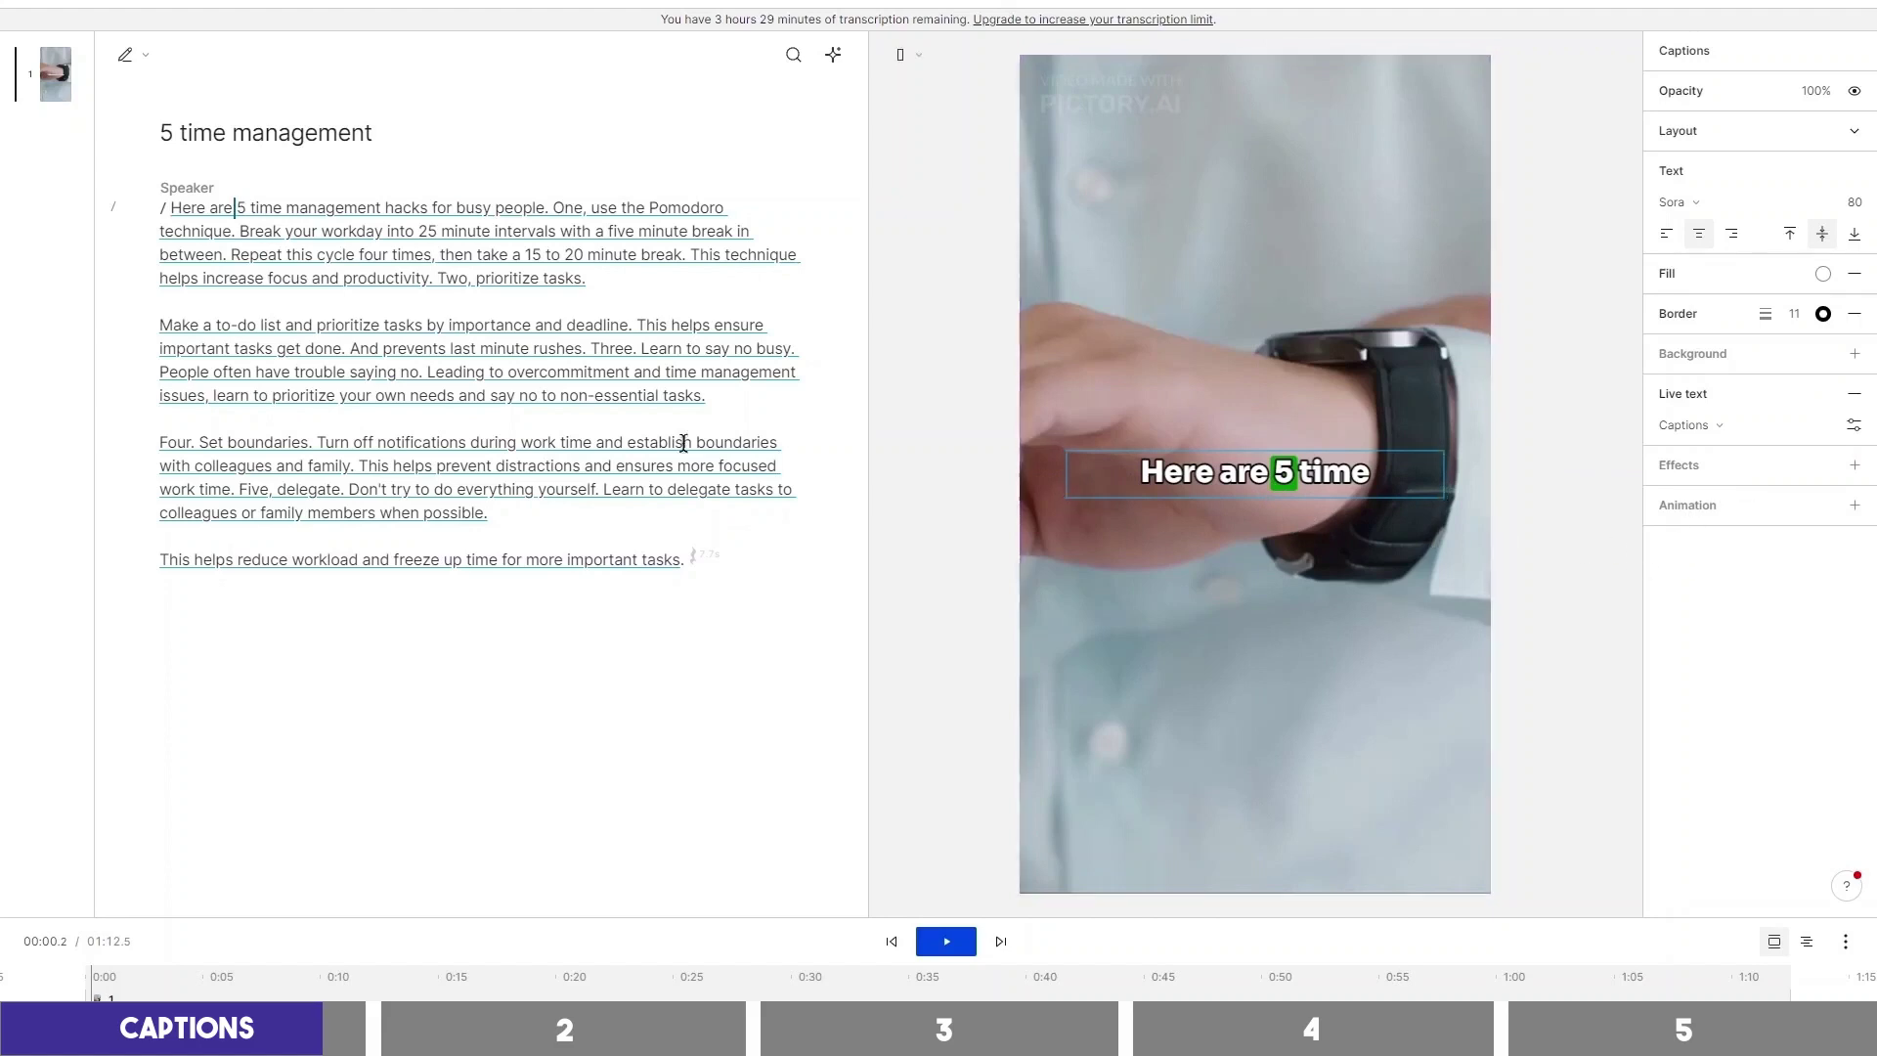
After a quick preview, stretch the caption box taller and wider so captions wrap to two lines
click(252, 211)
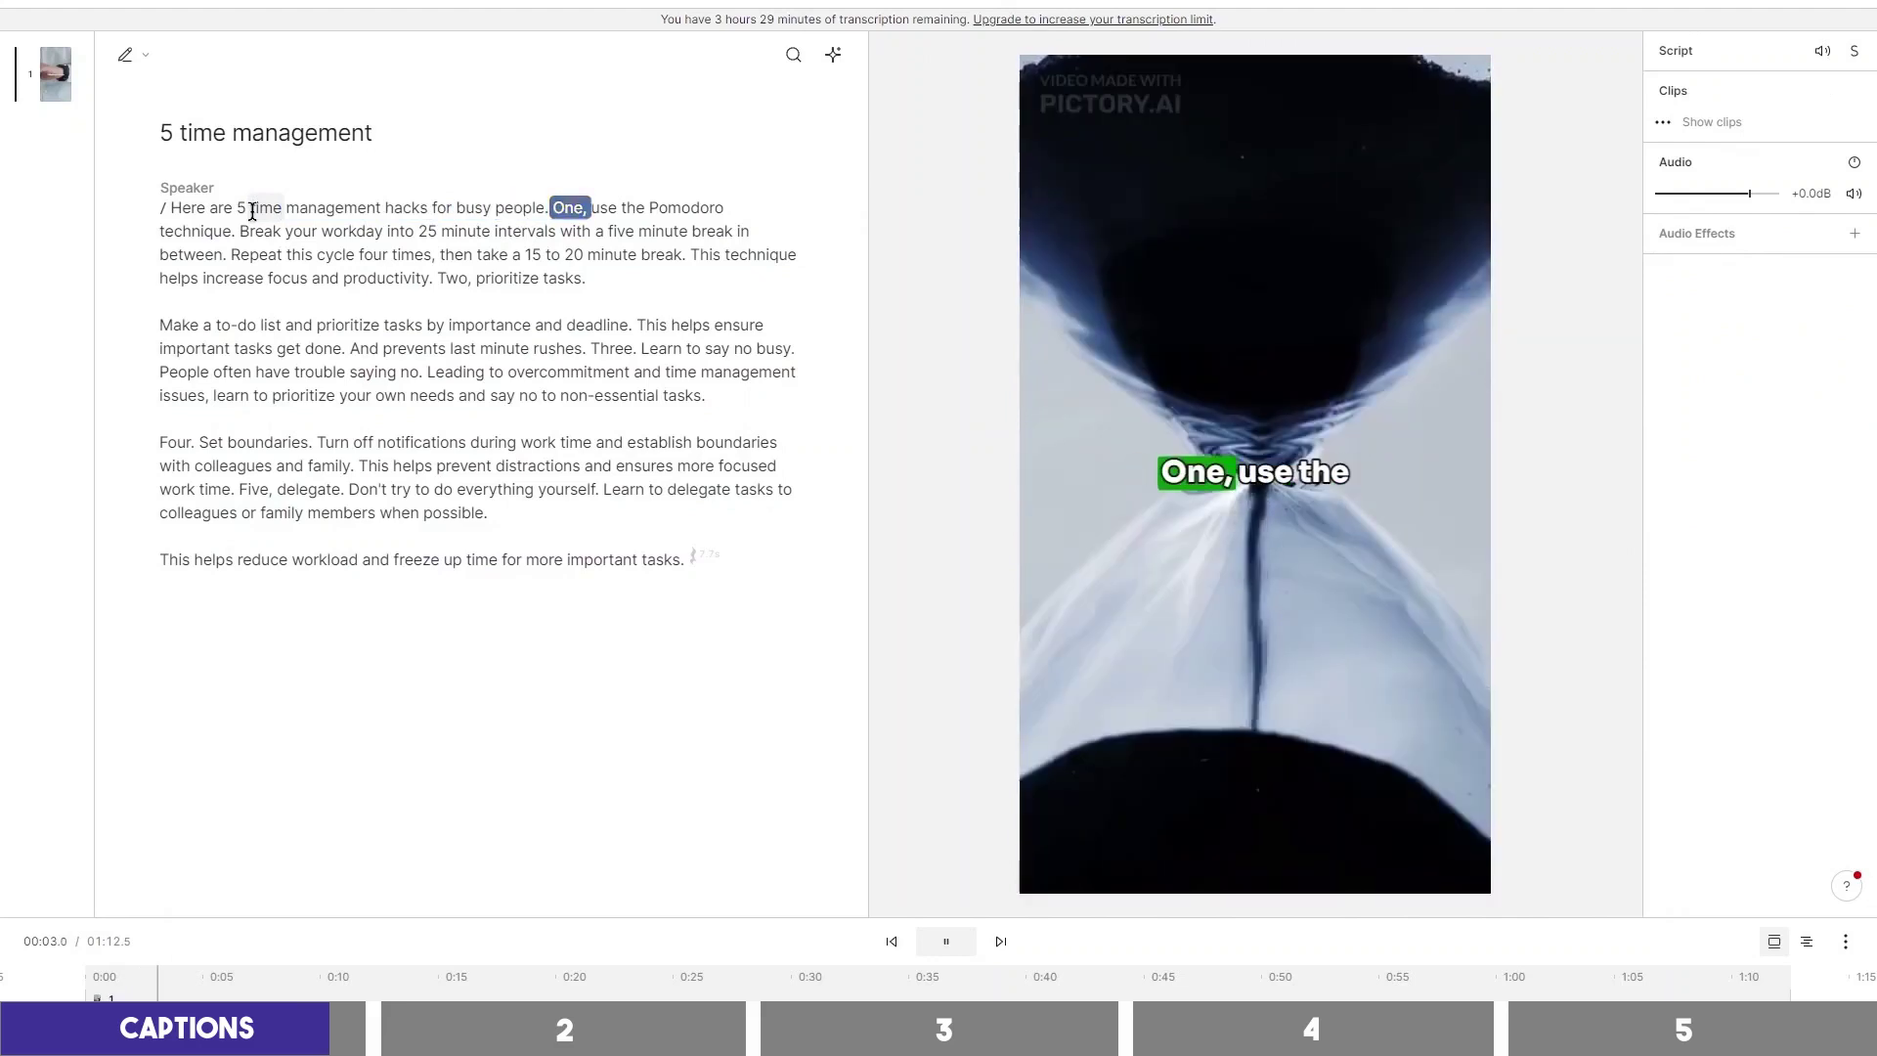
key(space)
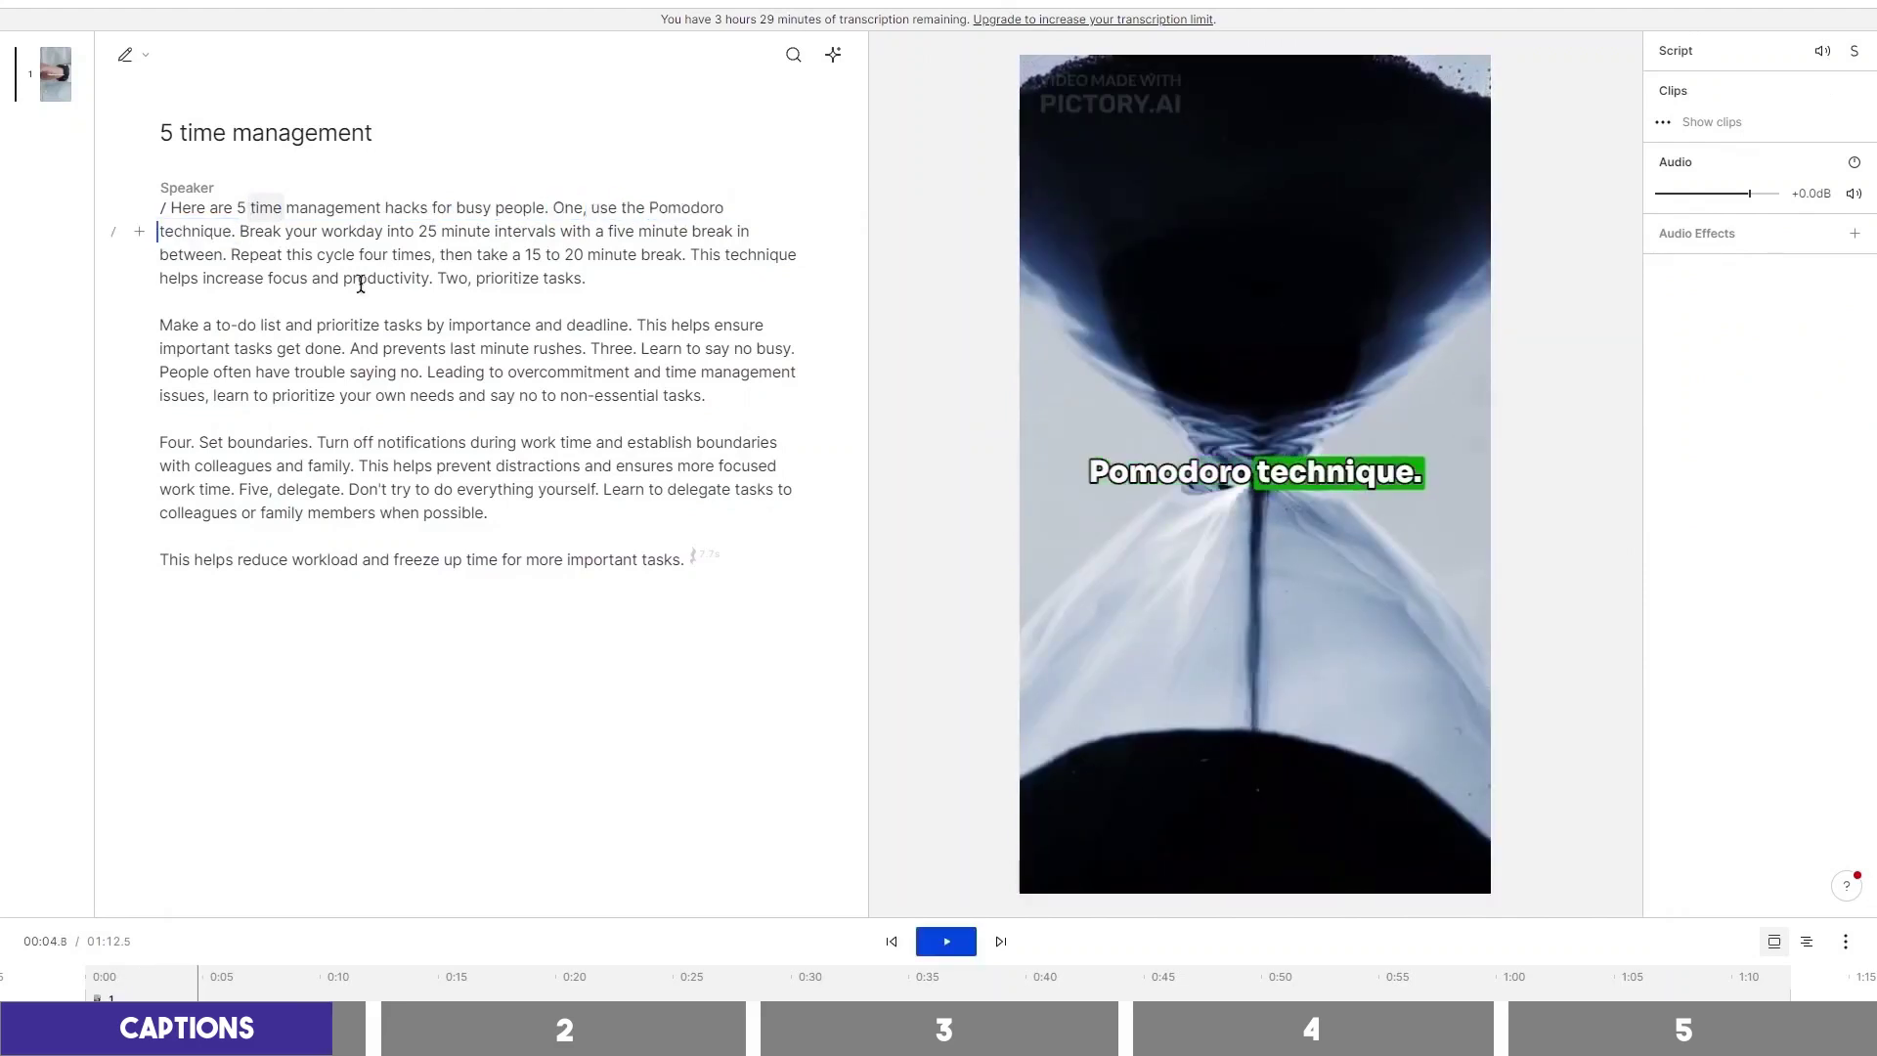
click(1277, 485)
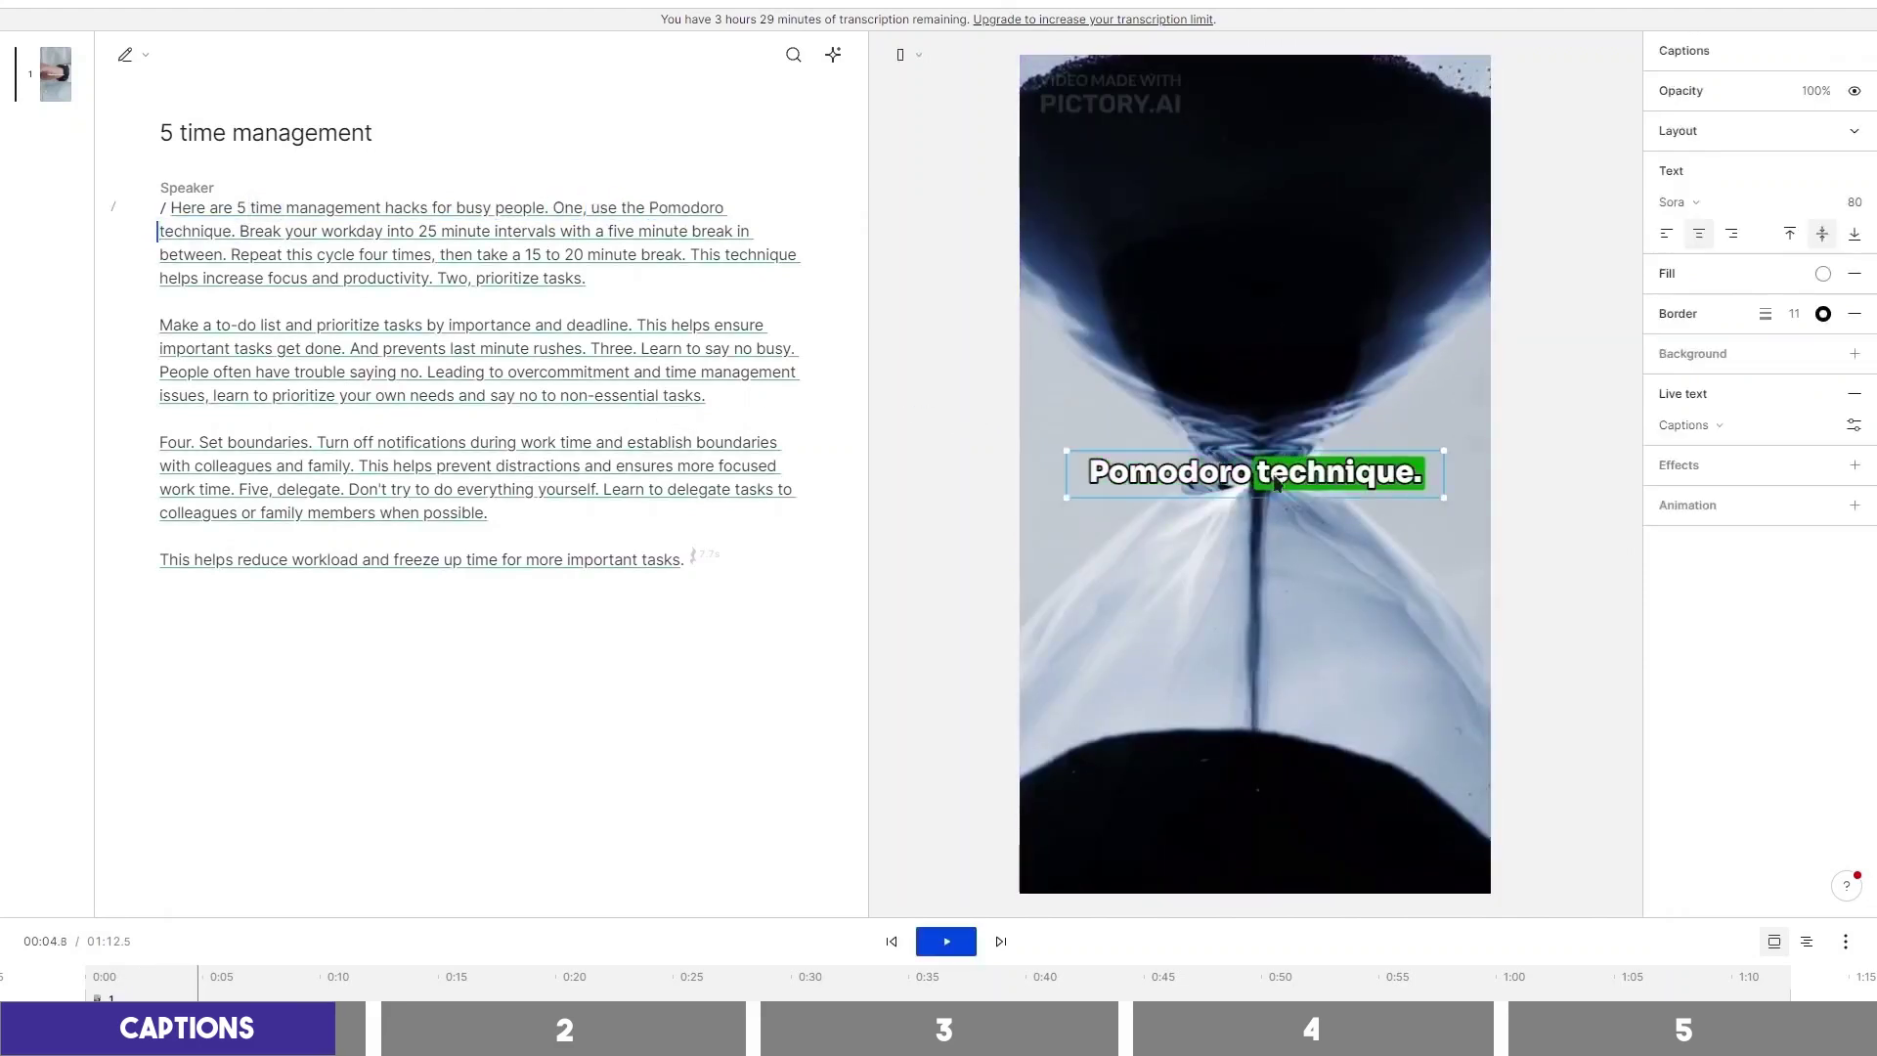
drag(1243, 496, 1264, 506)
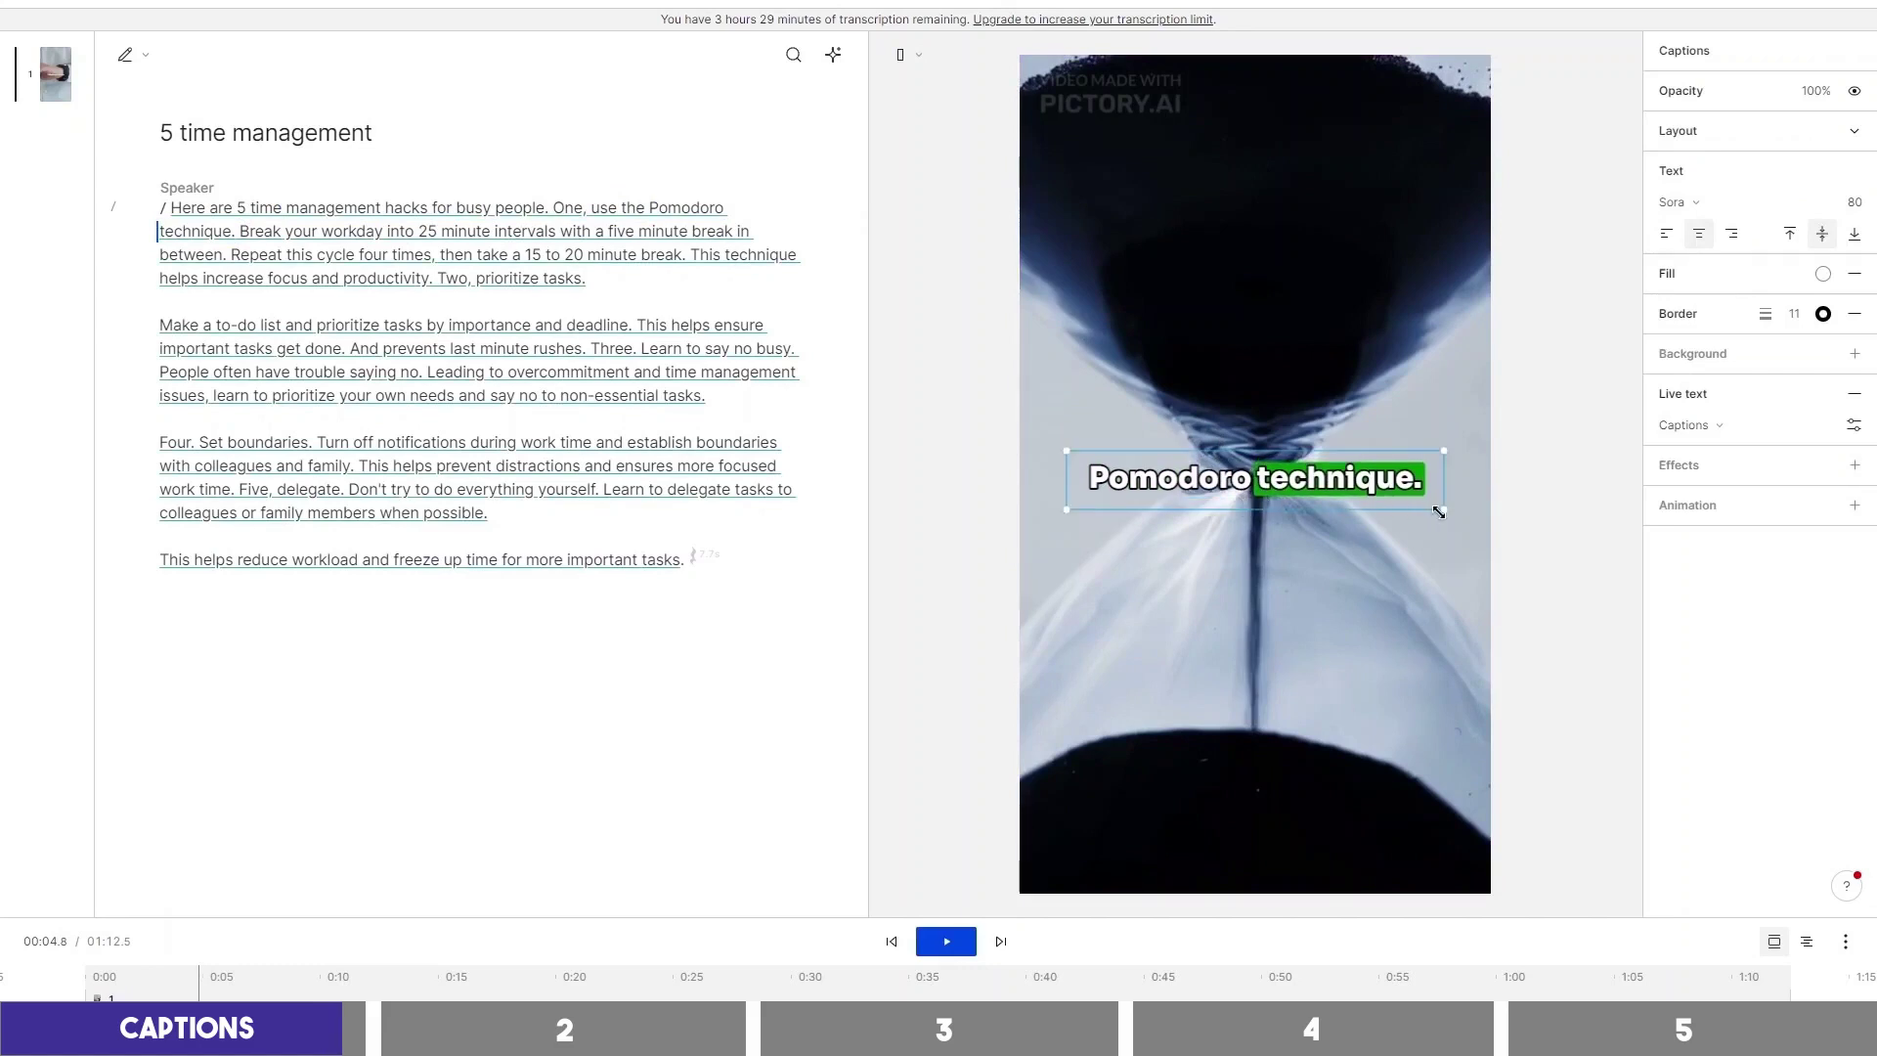
drag(1439, 511, 1444, 524)
click(554, 208)
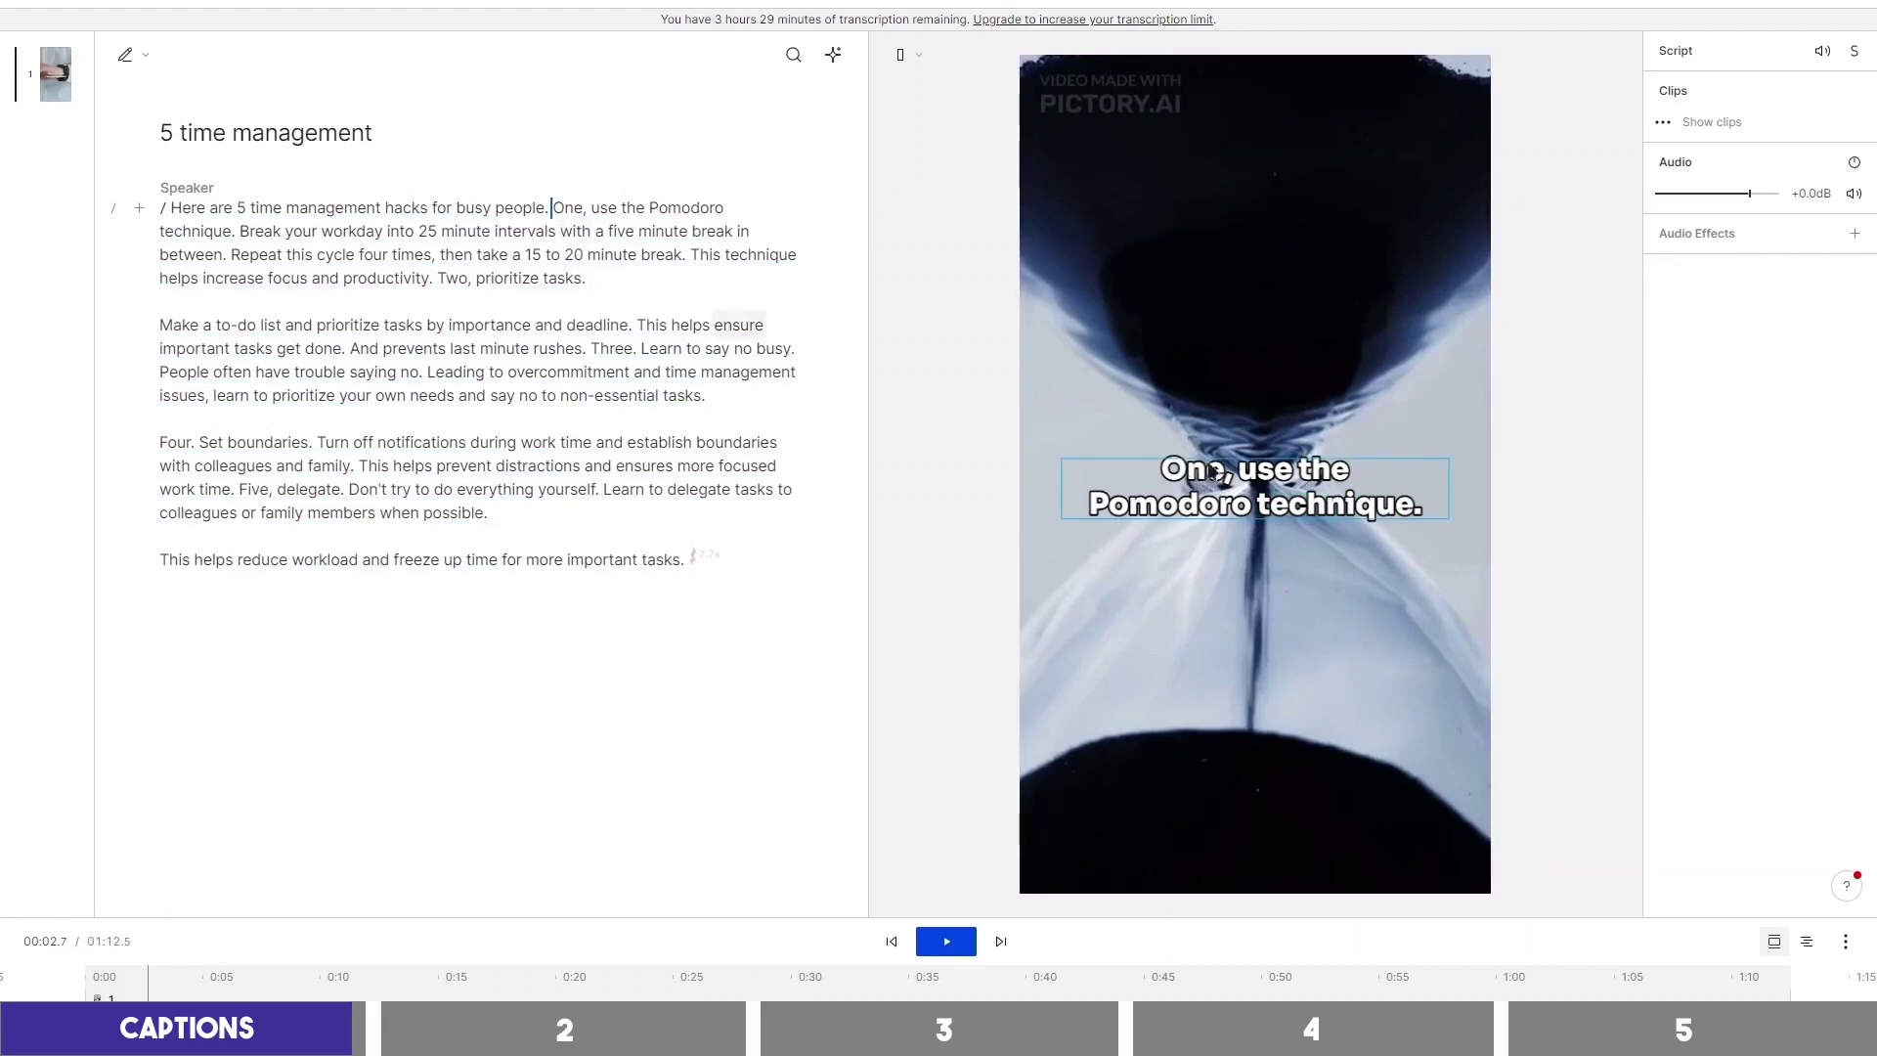
Correct the word 'One,' to '1.' in the transcript and preview the caption
double_click(567, 206)
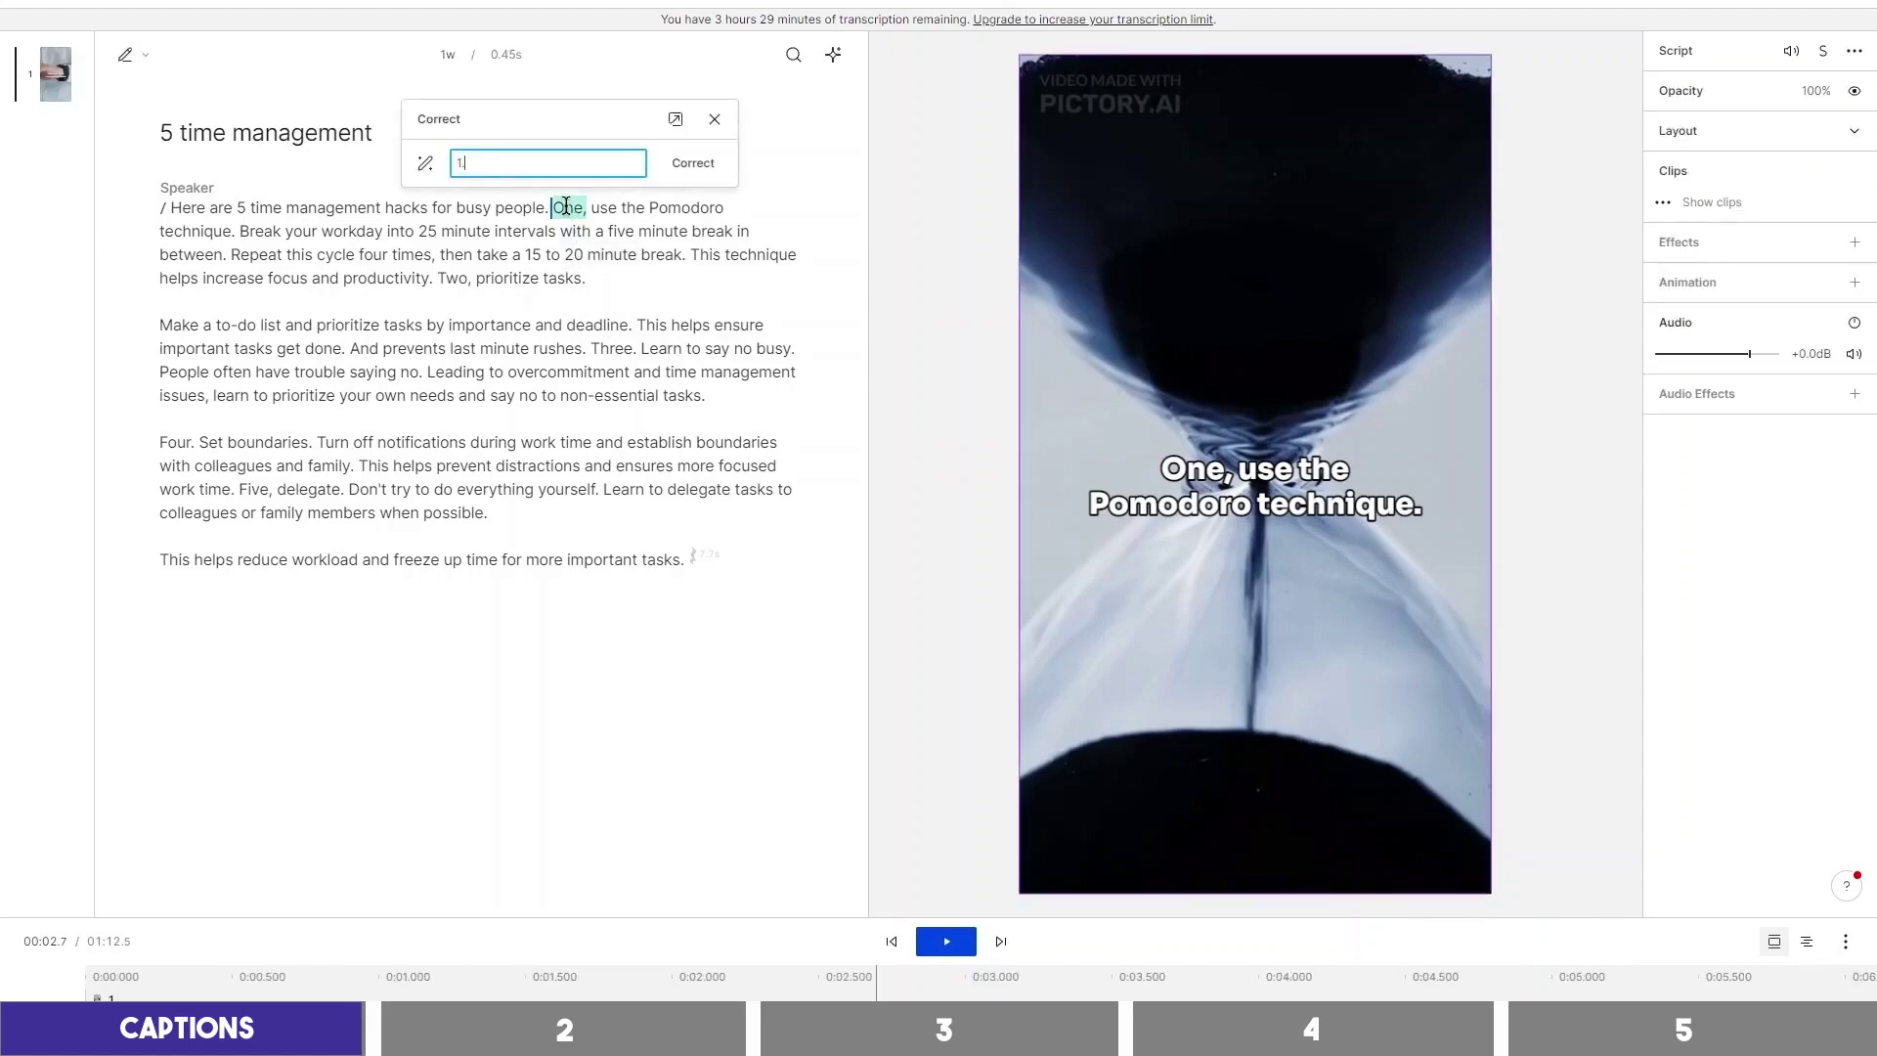
text(1.)
click(690, 163)
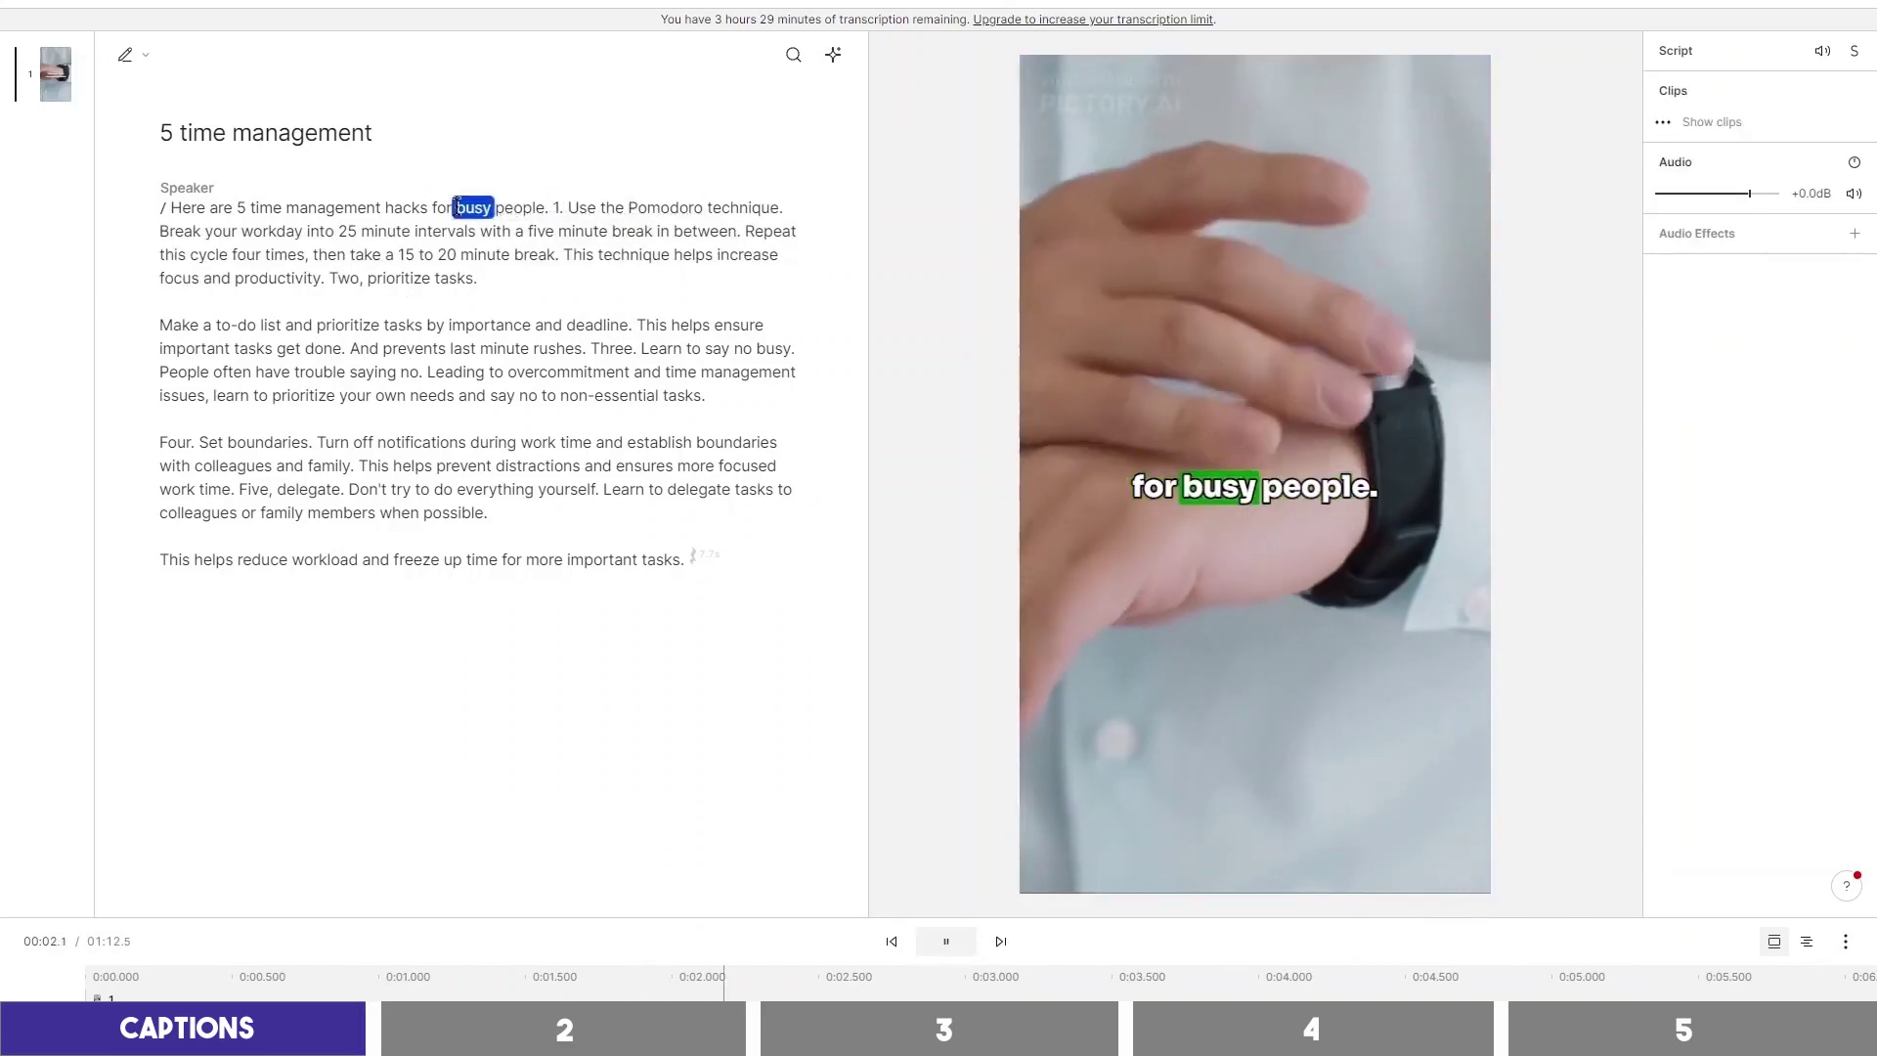
key(space)
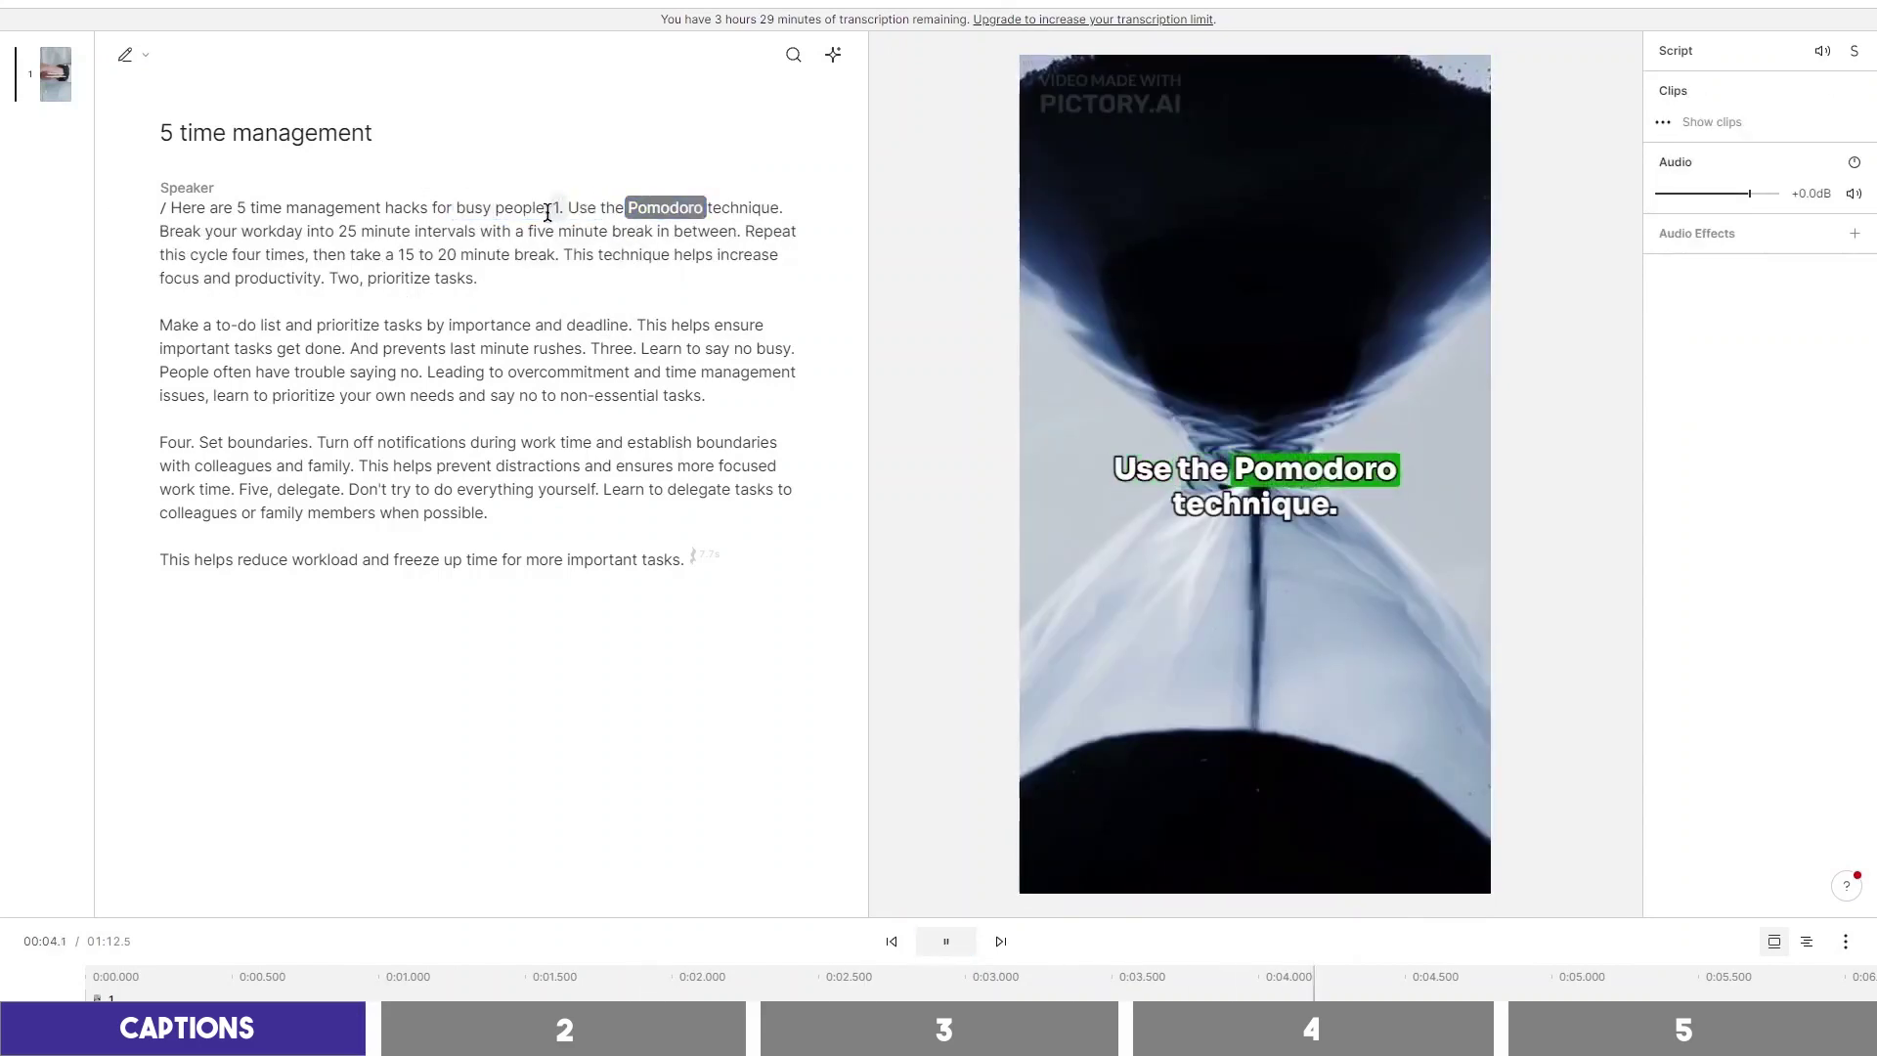
click(626, 207)
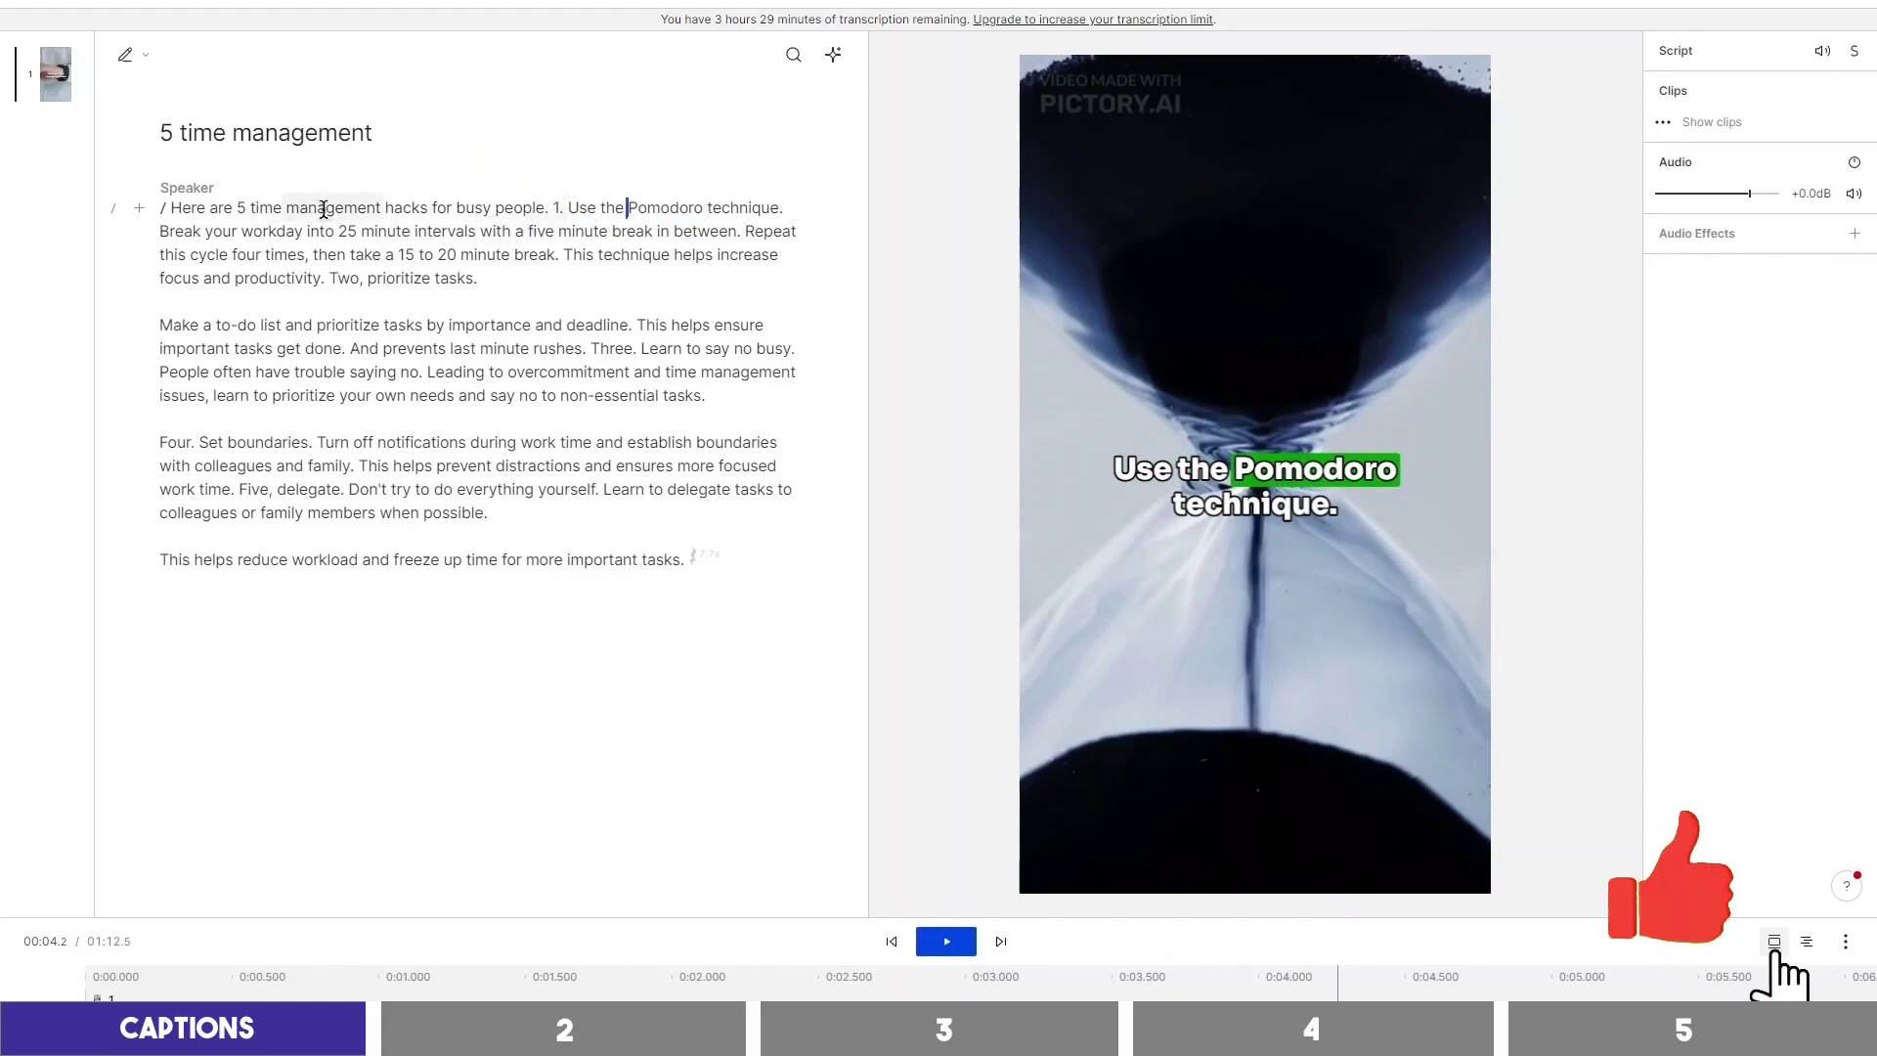
Search Quicktools emojis for 'time' and copy the alarm-clock emoji
click(384, 207)
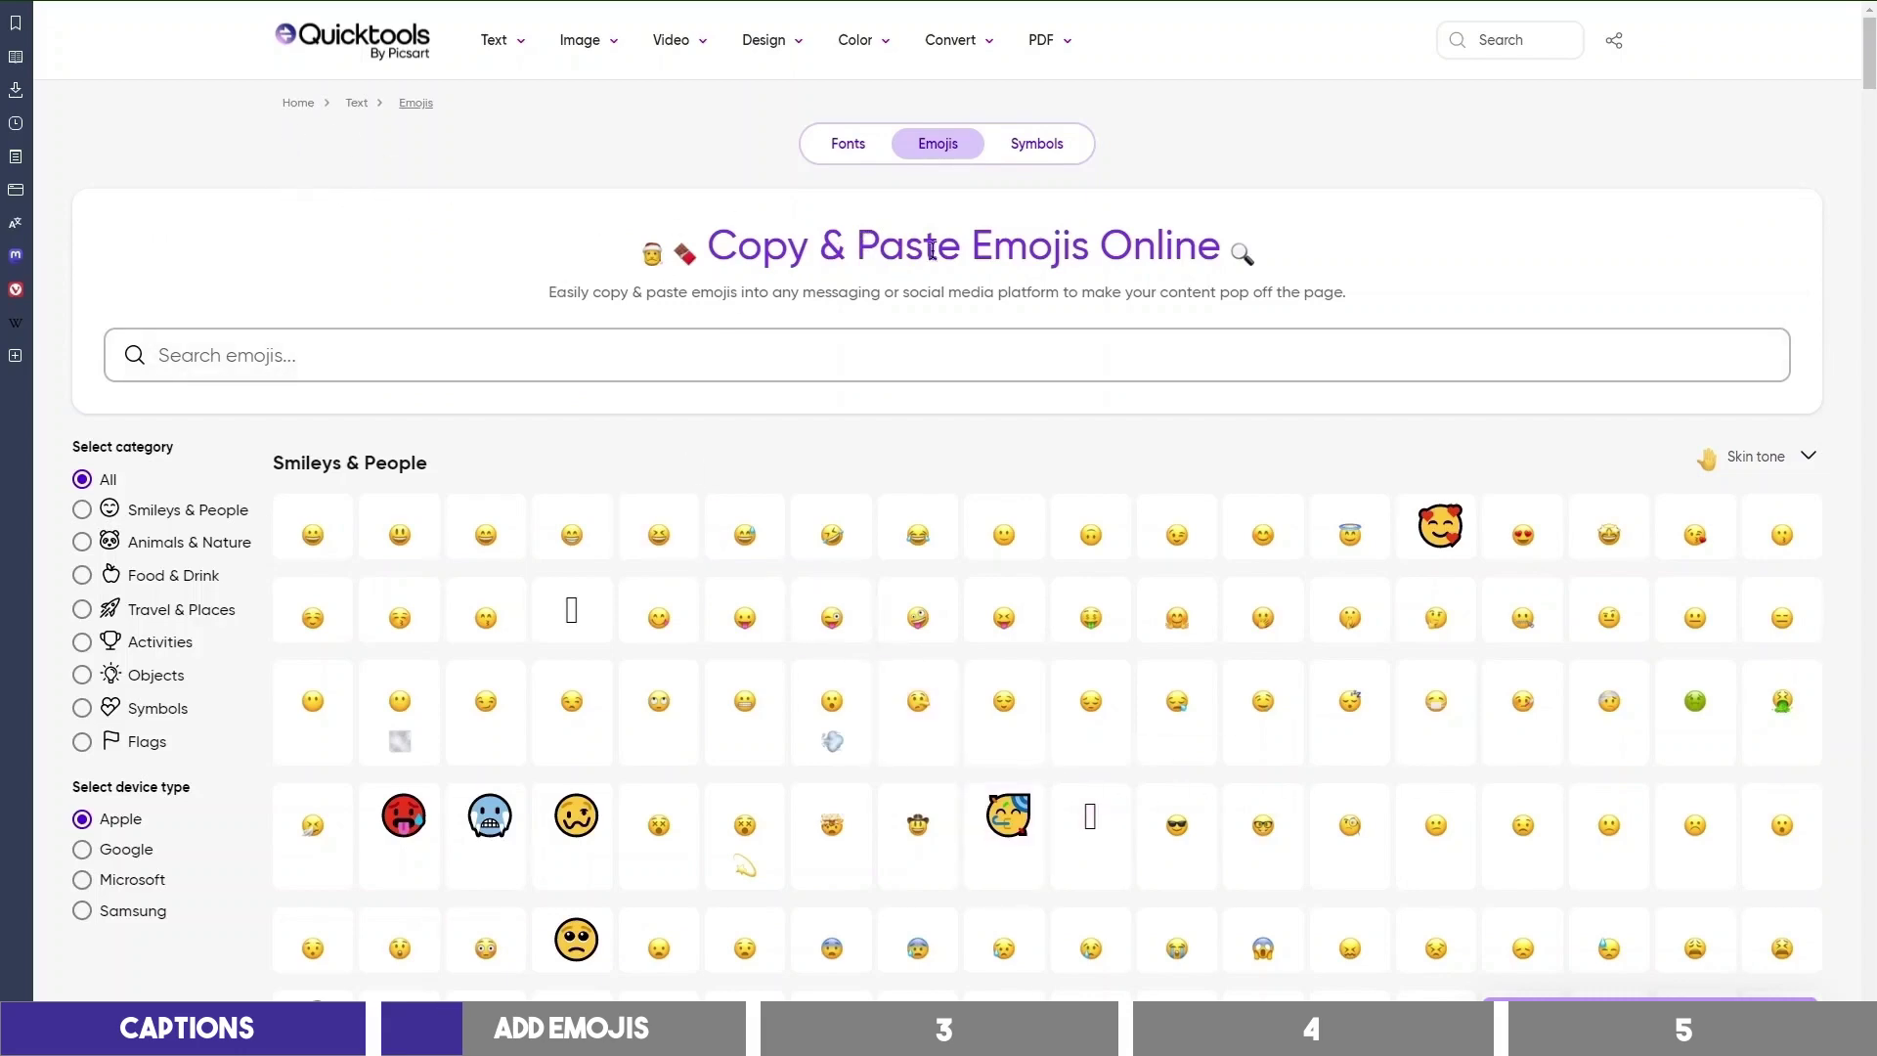
scroll(939, 286, down, 5)
scroll(948, 303, up, 5)
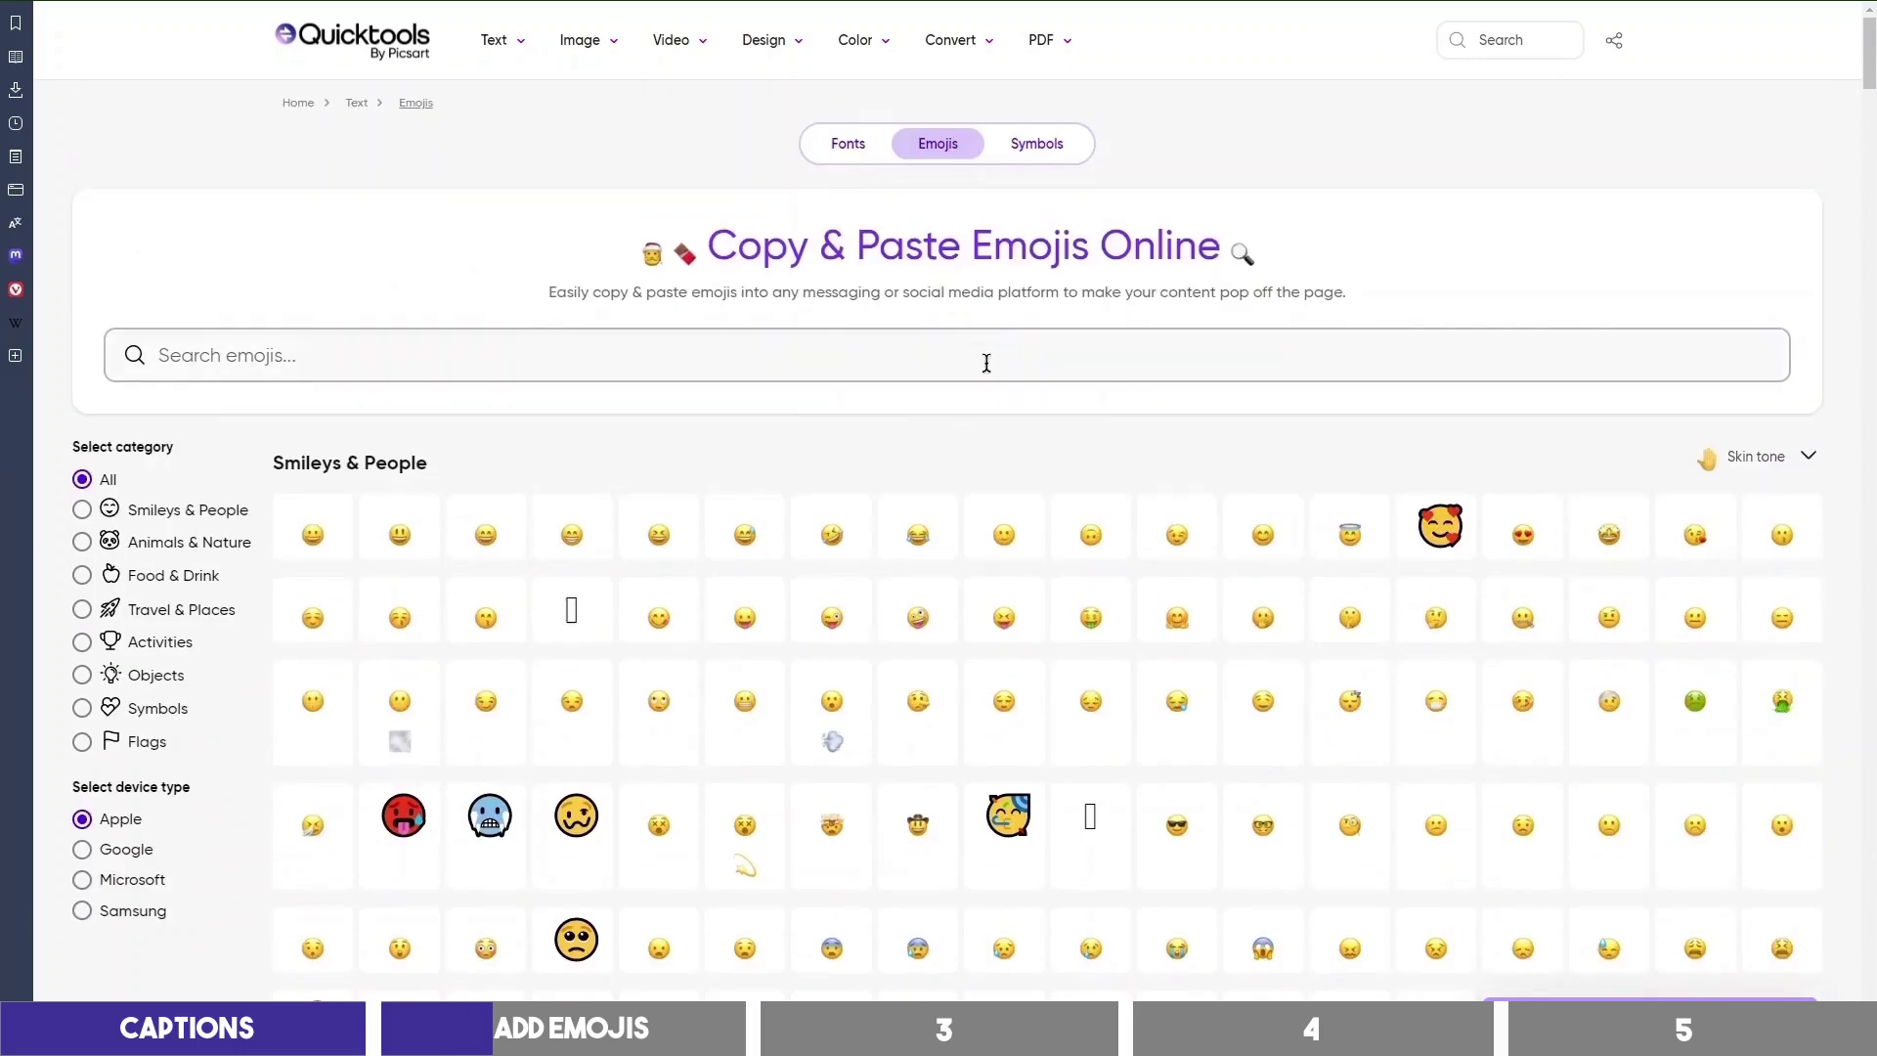
text(time)
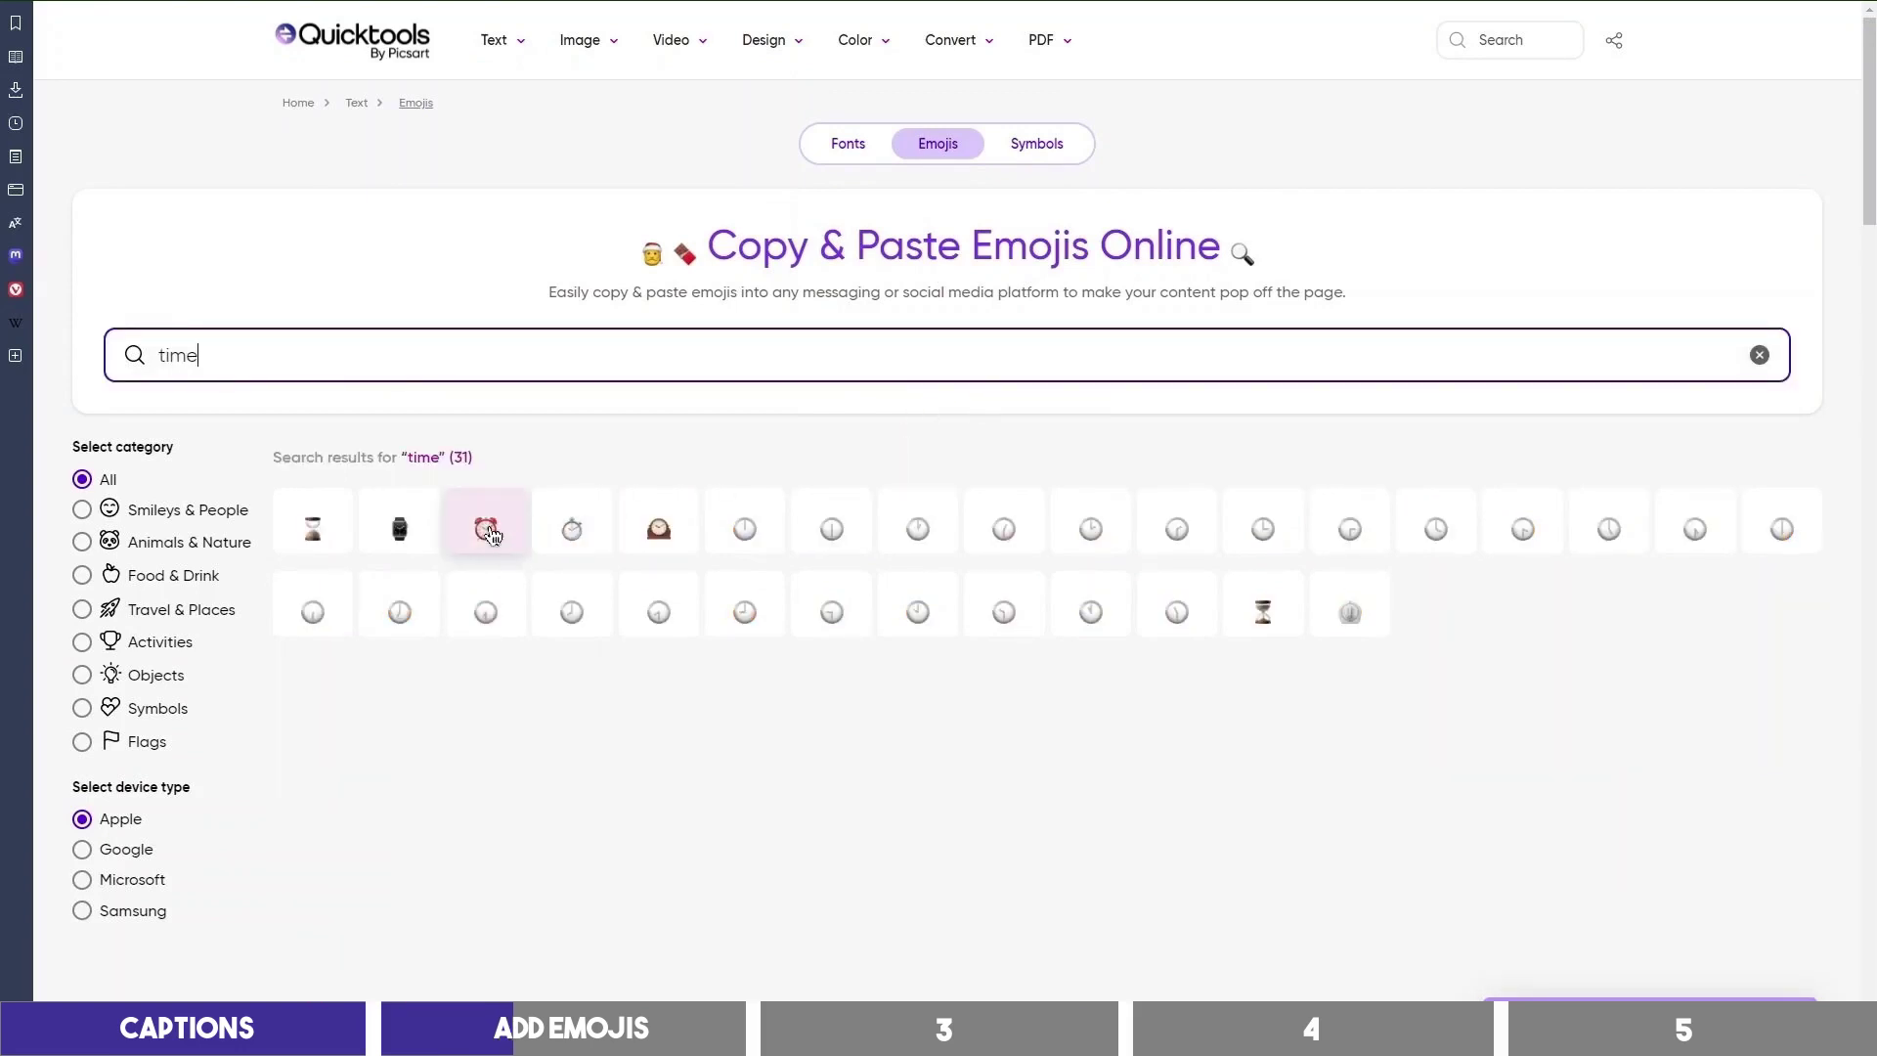
click(490, 541)
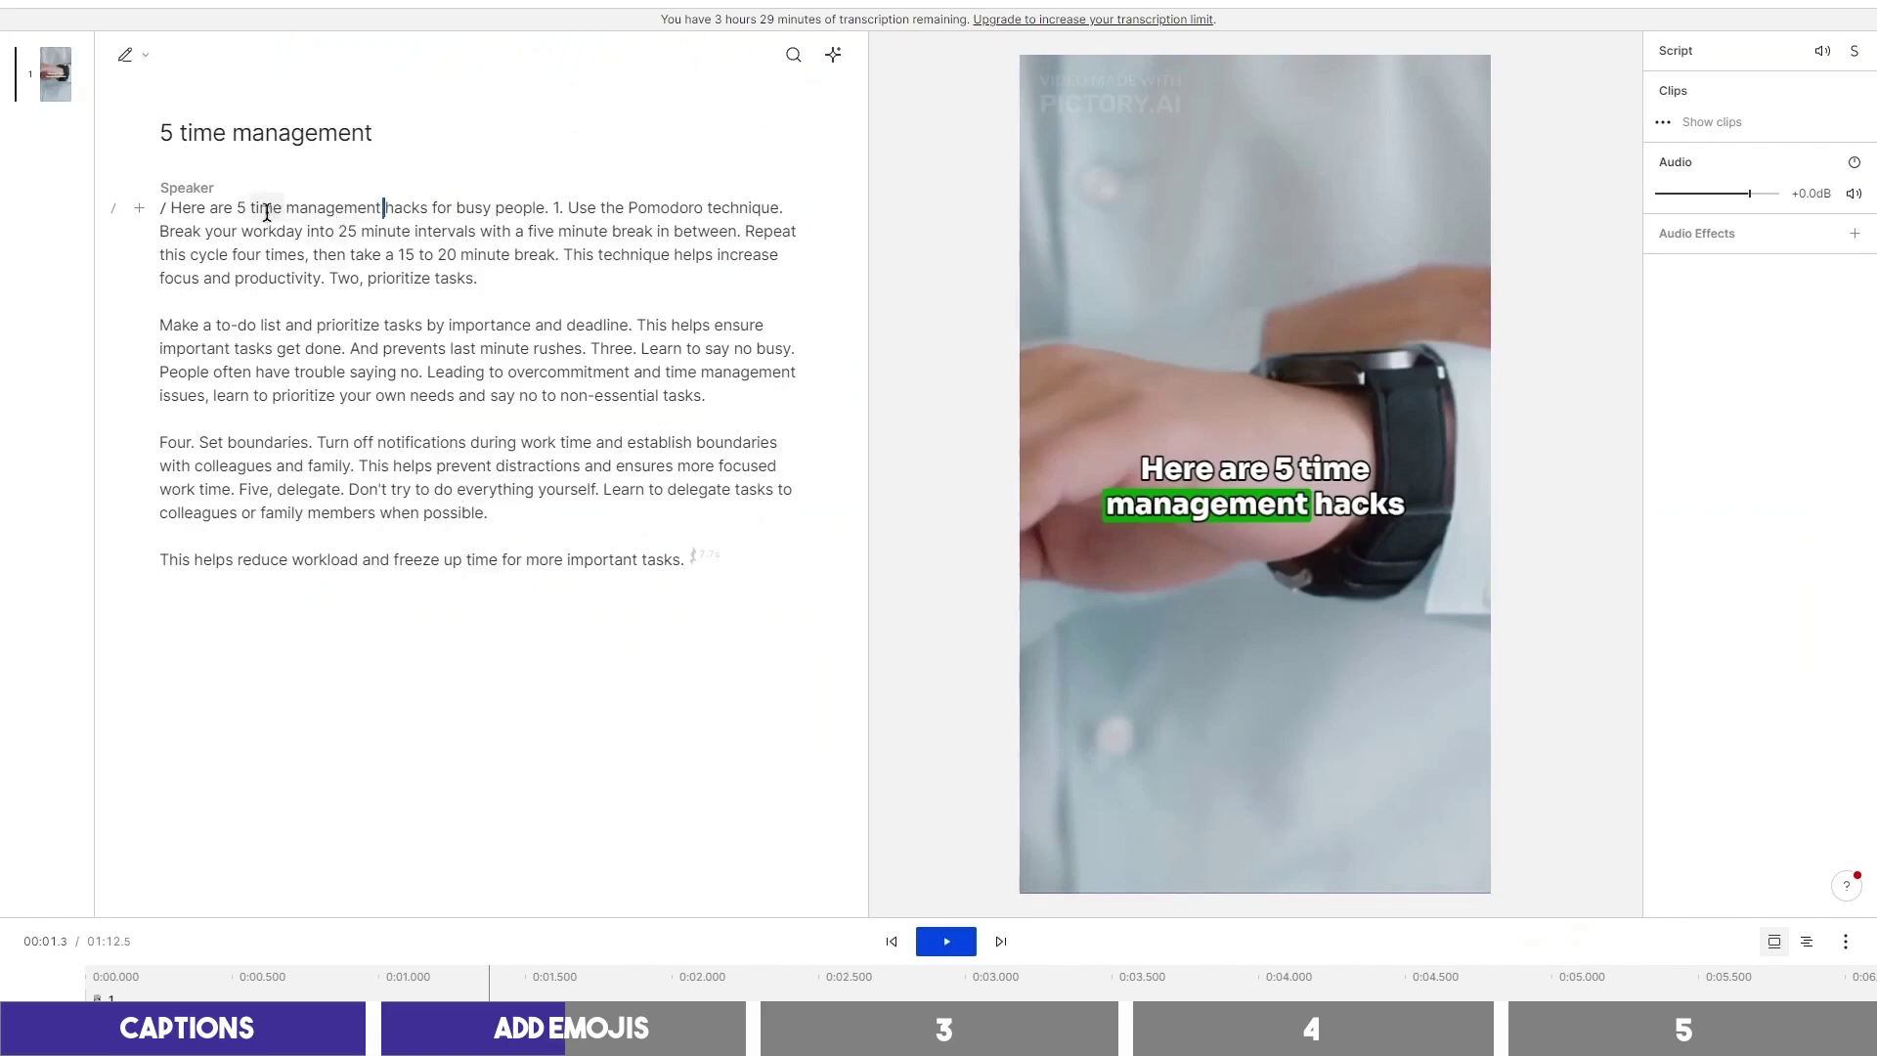
Paste the alarm-clock emoji after 'time' in the opening transcript line
key(c)
click(267, 214)
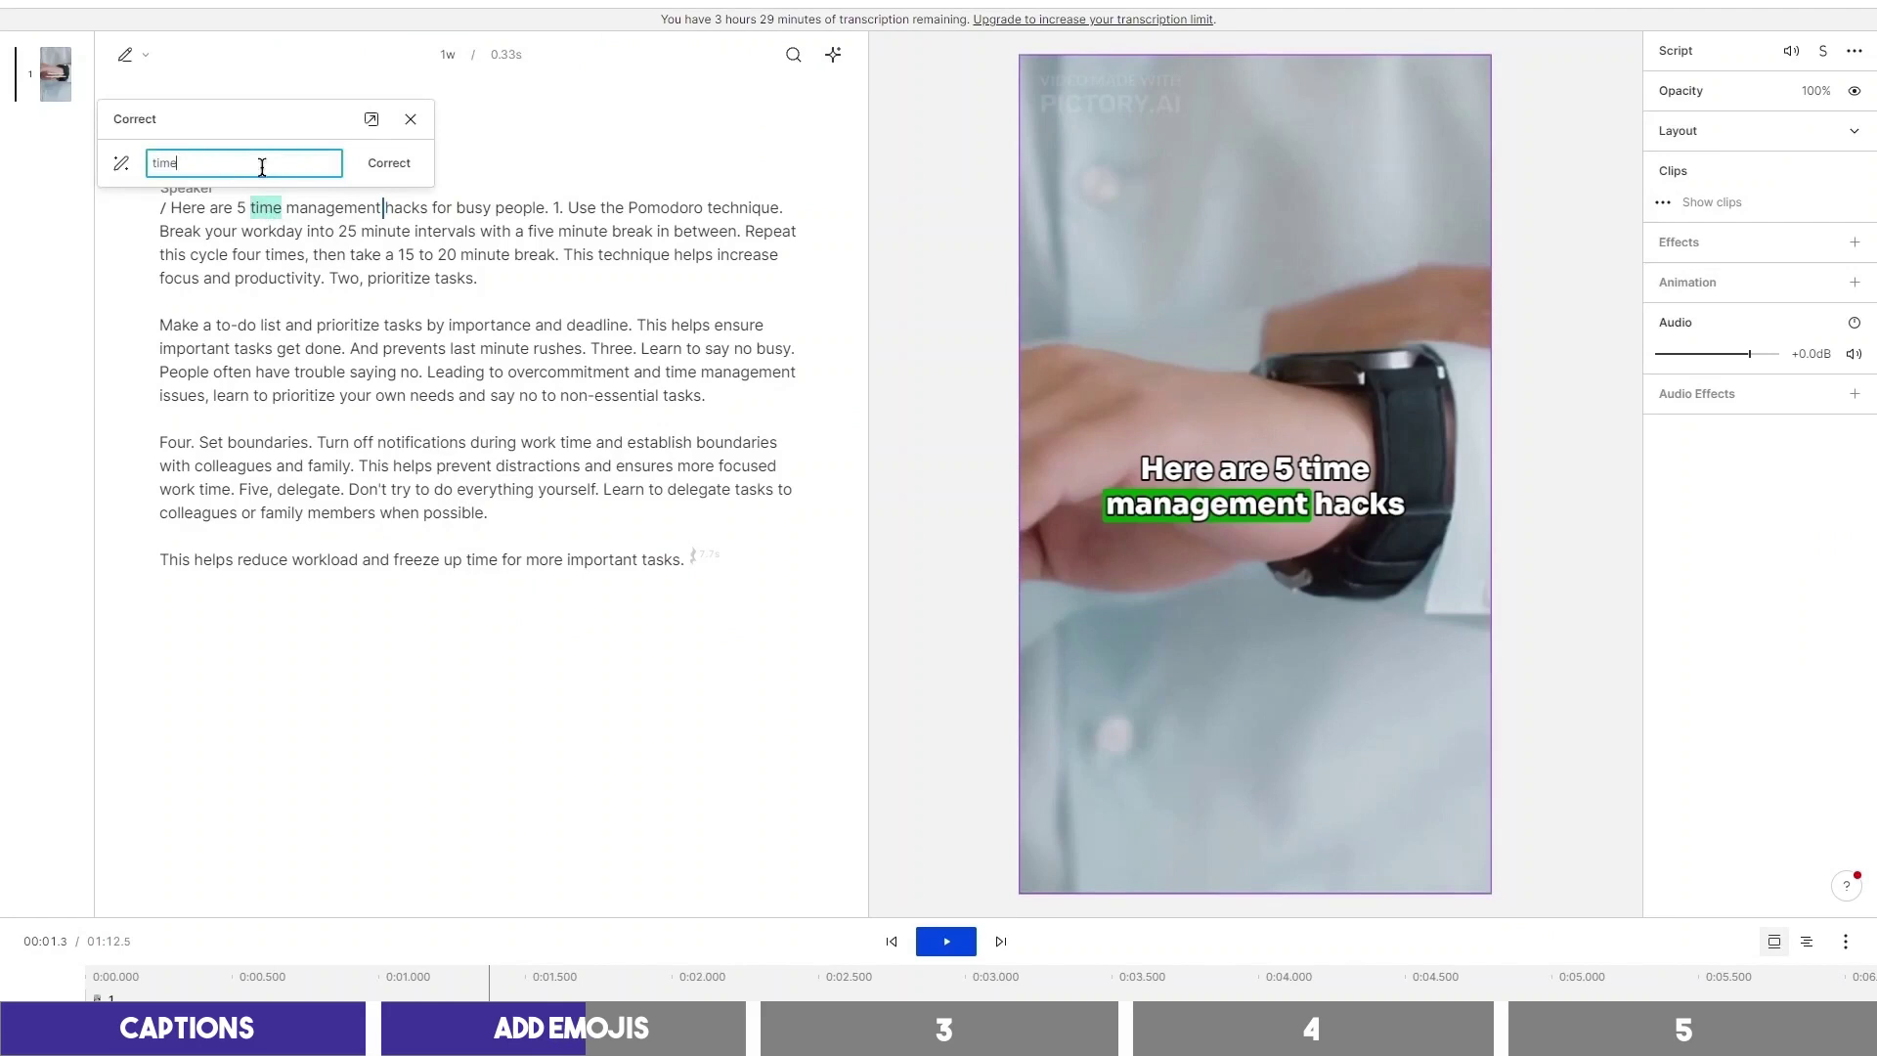
key(ctrl+v)
click(381, 169)
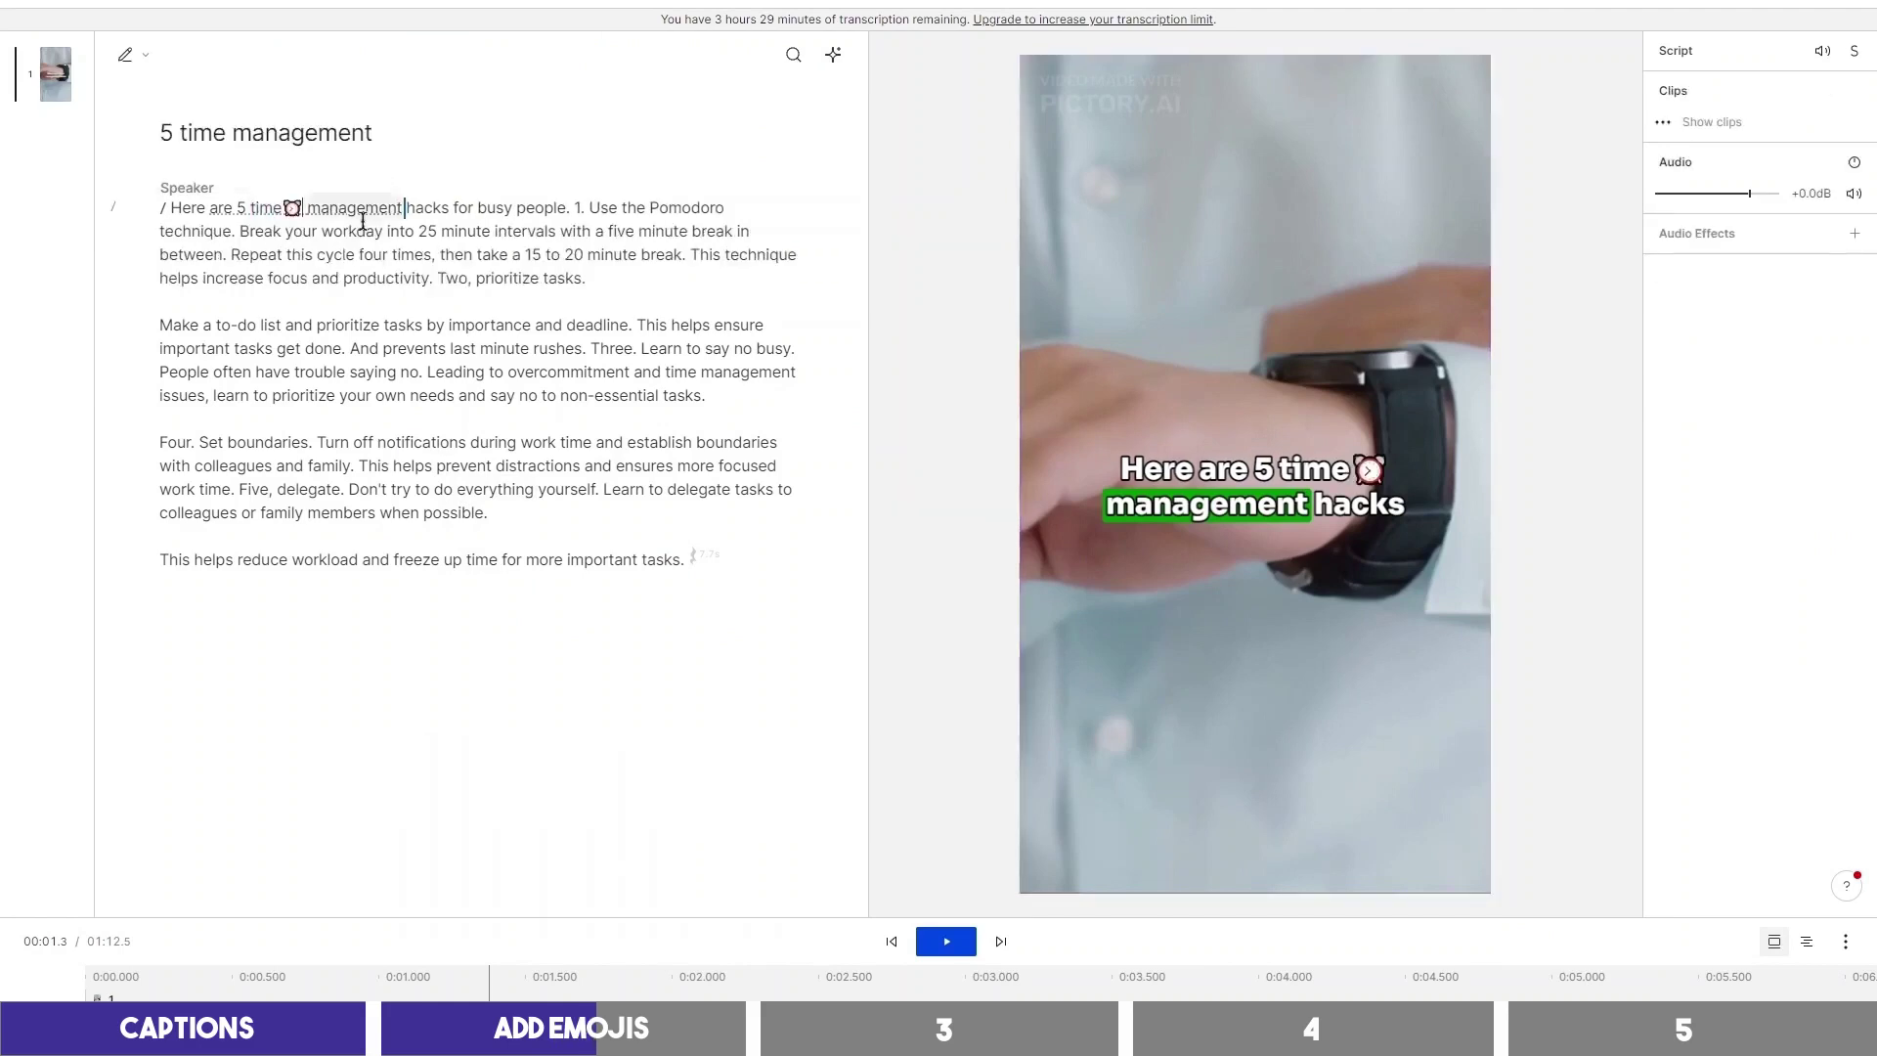
Play from the start to check the 'Here are 5 time ⏰' caption
click(175, 211)
key(space)
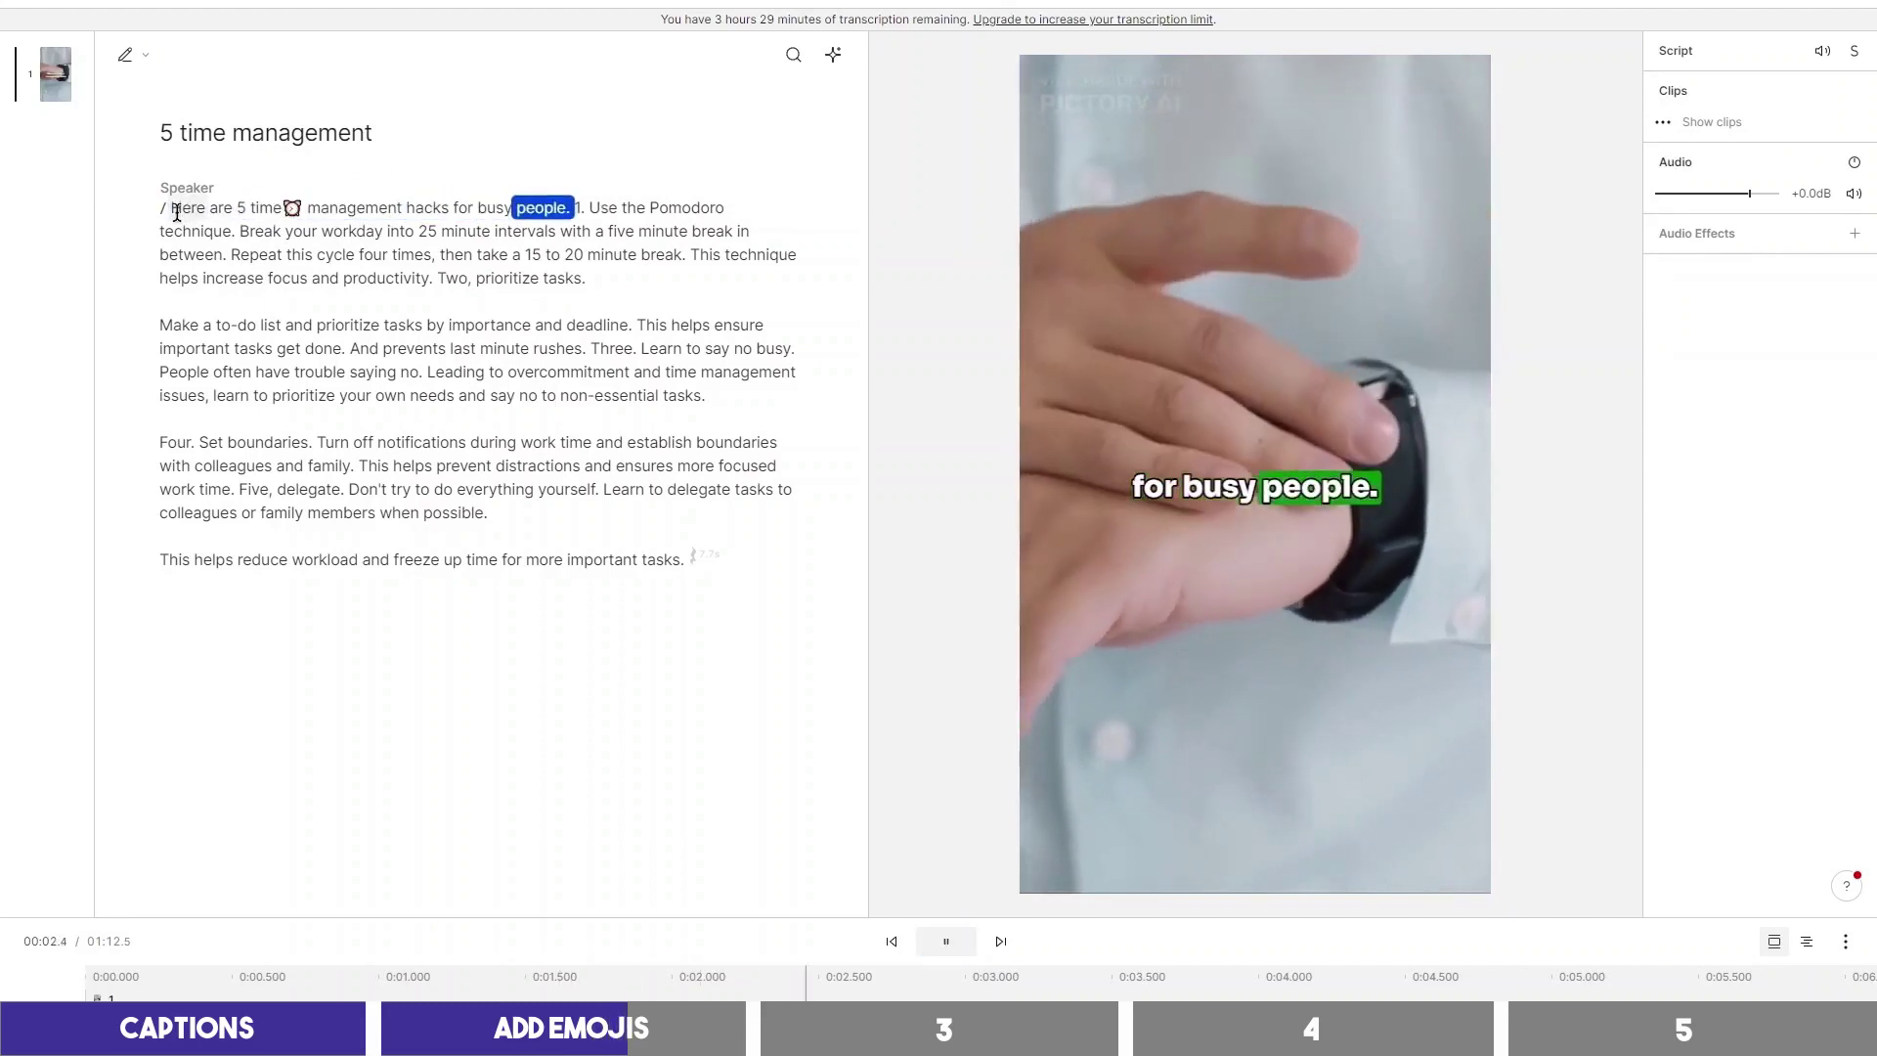
key(space)
key(space)
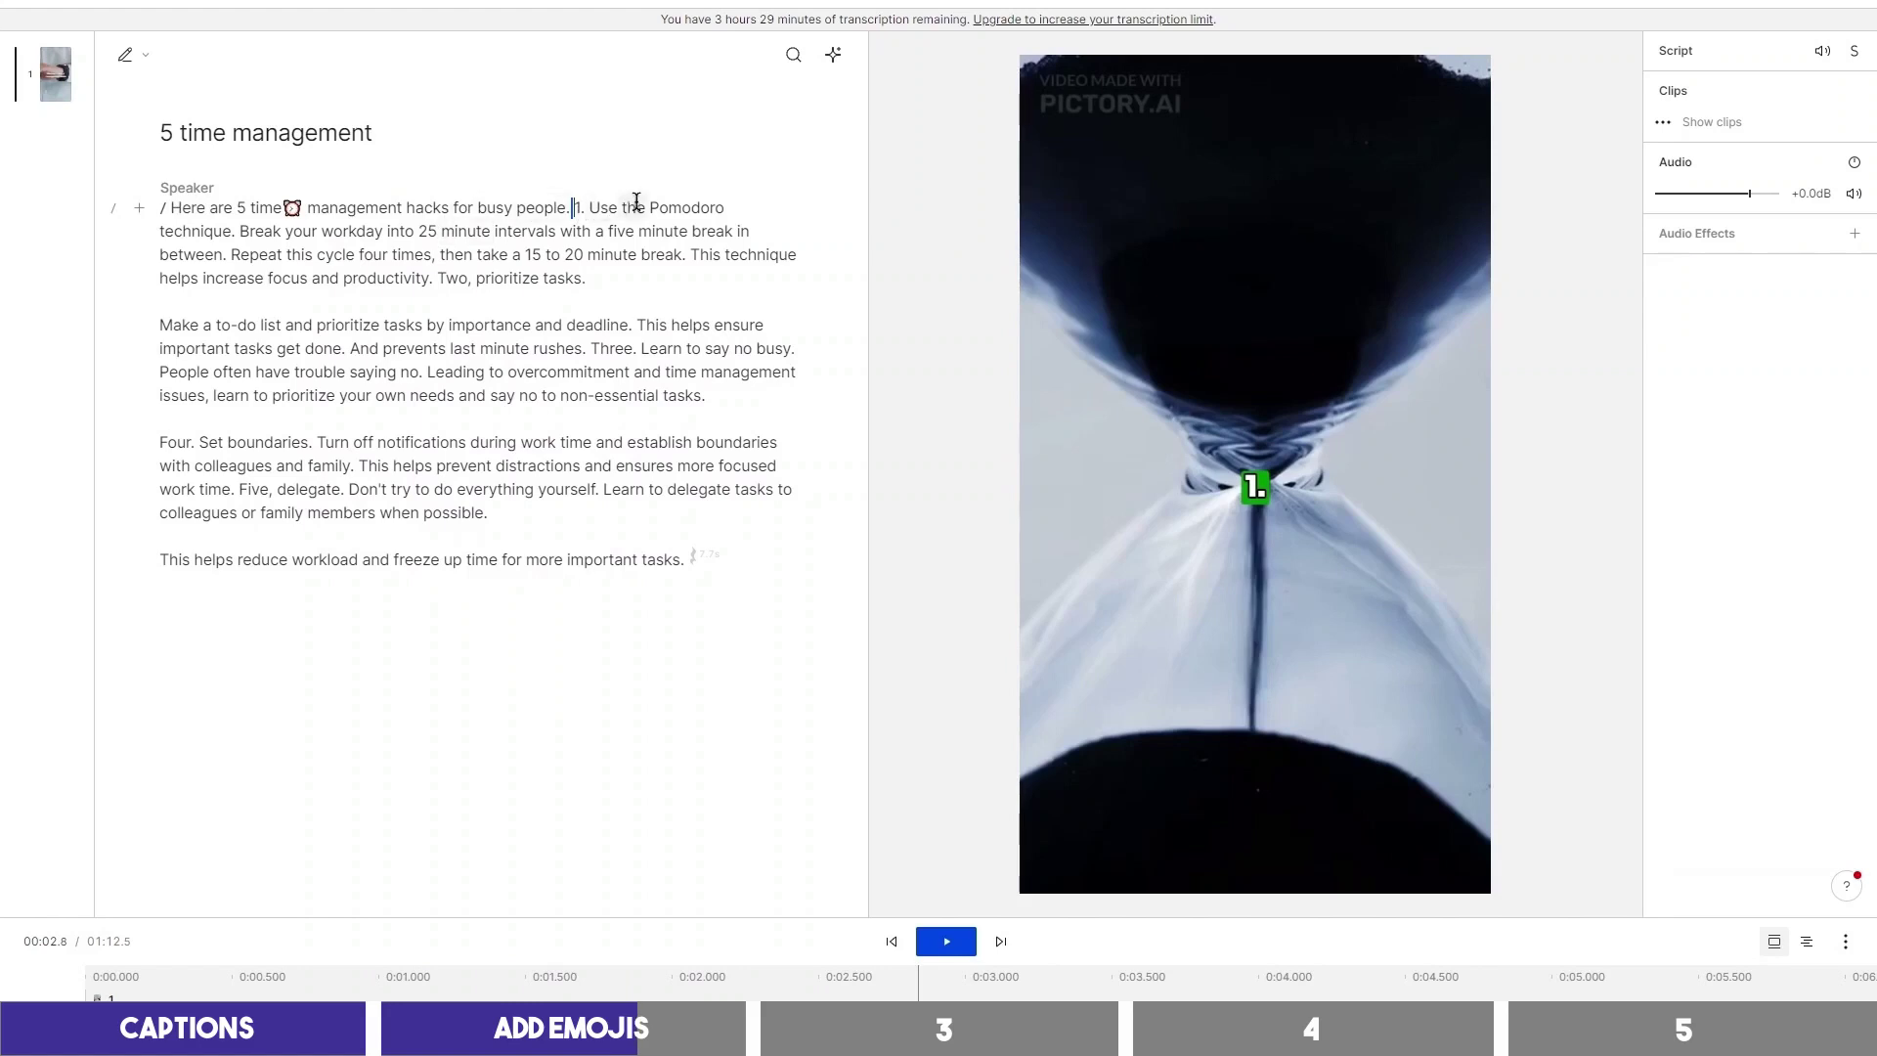
key(space)
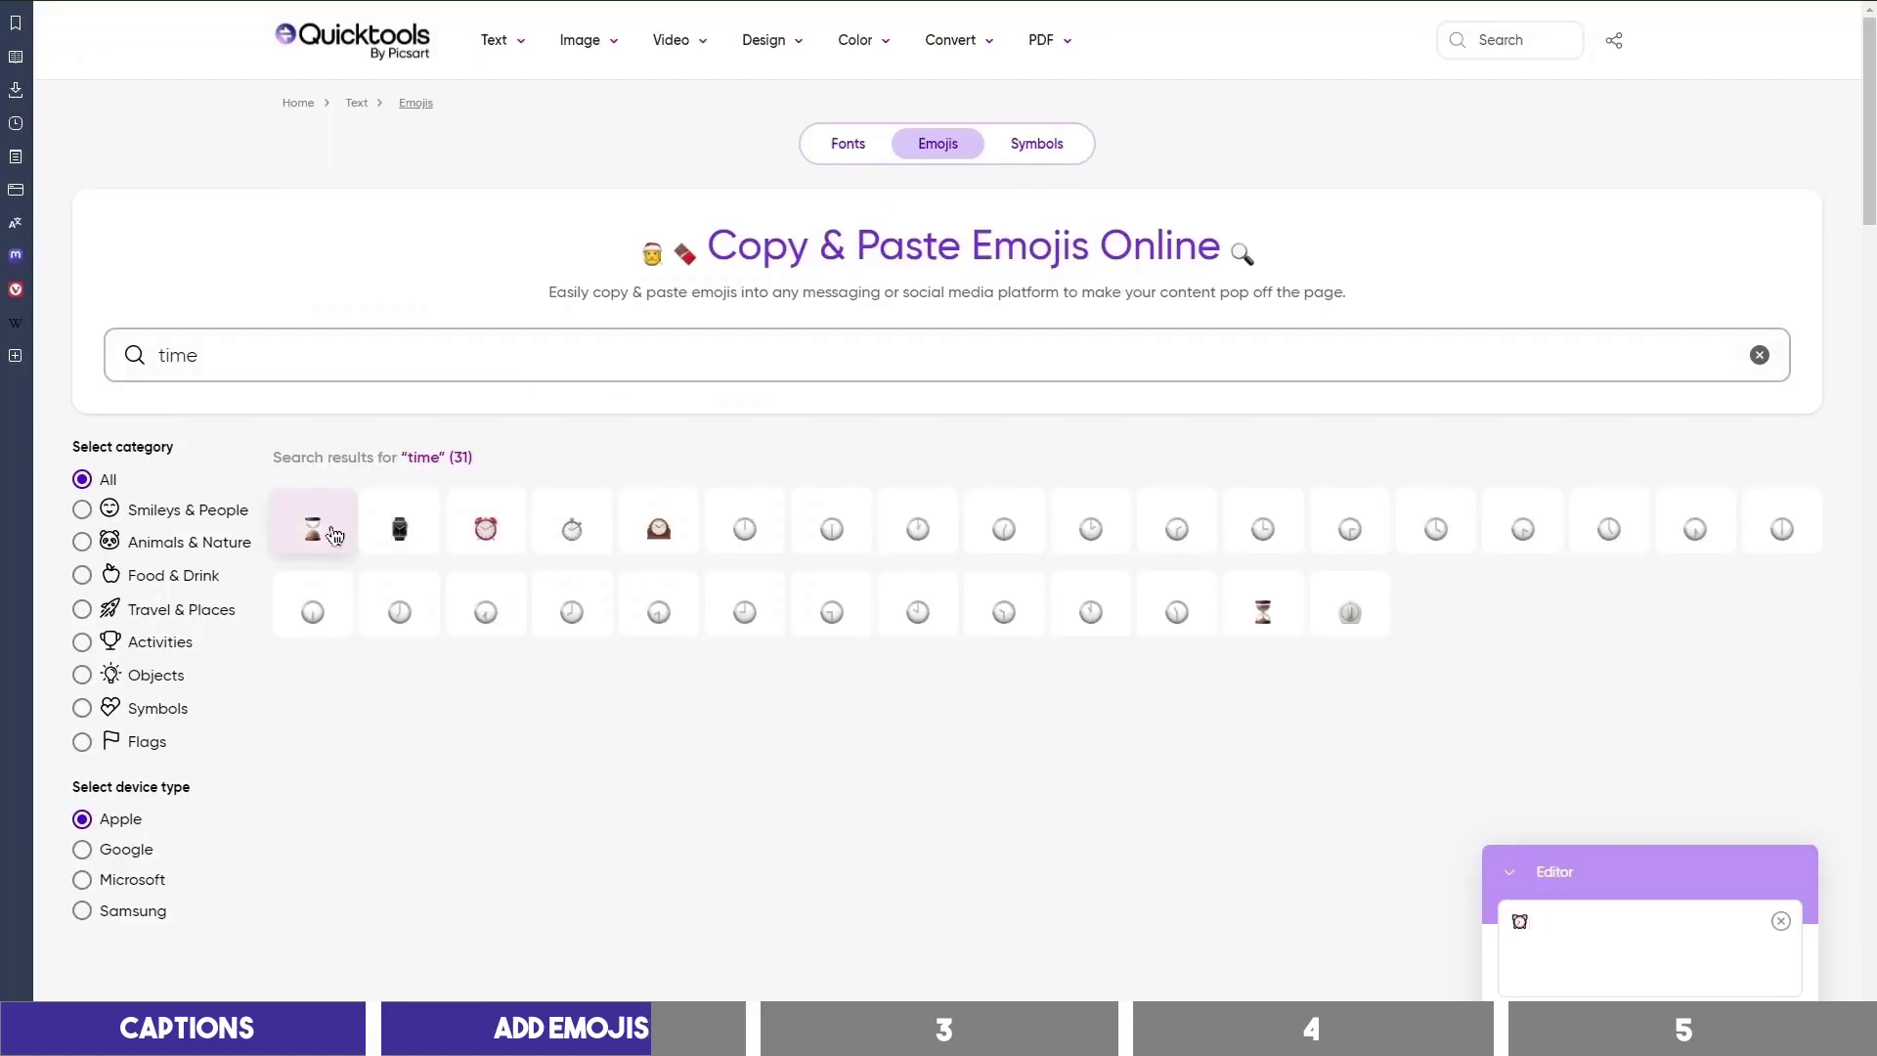
Paste the hourglass emoji after 'Pomodoro' in the transcript
click(327, 532)
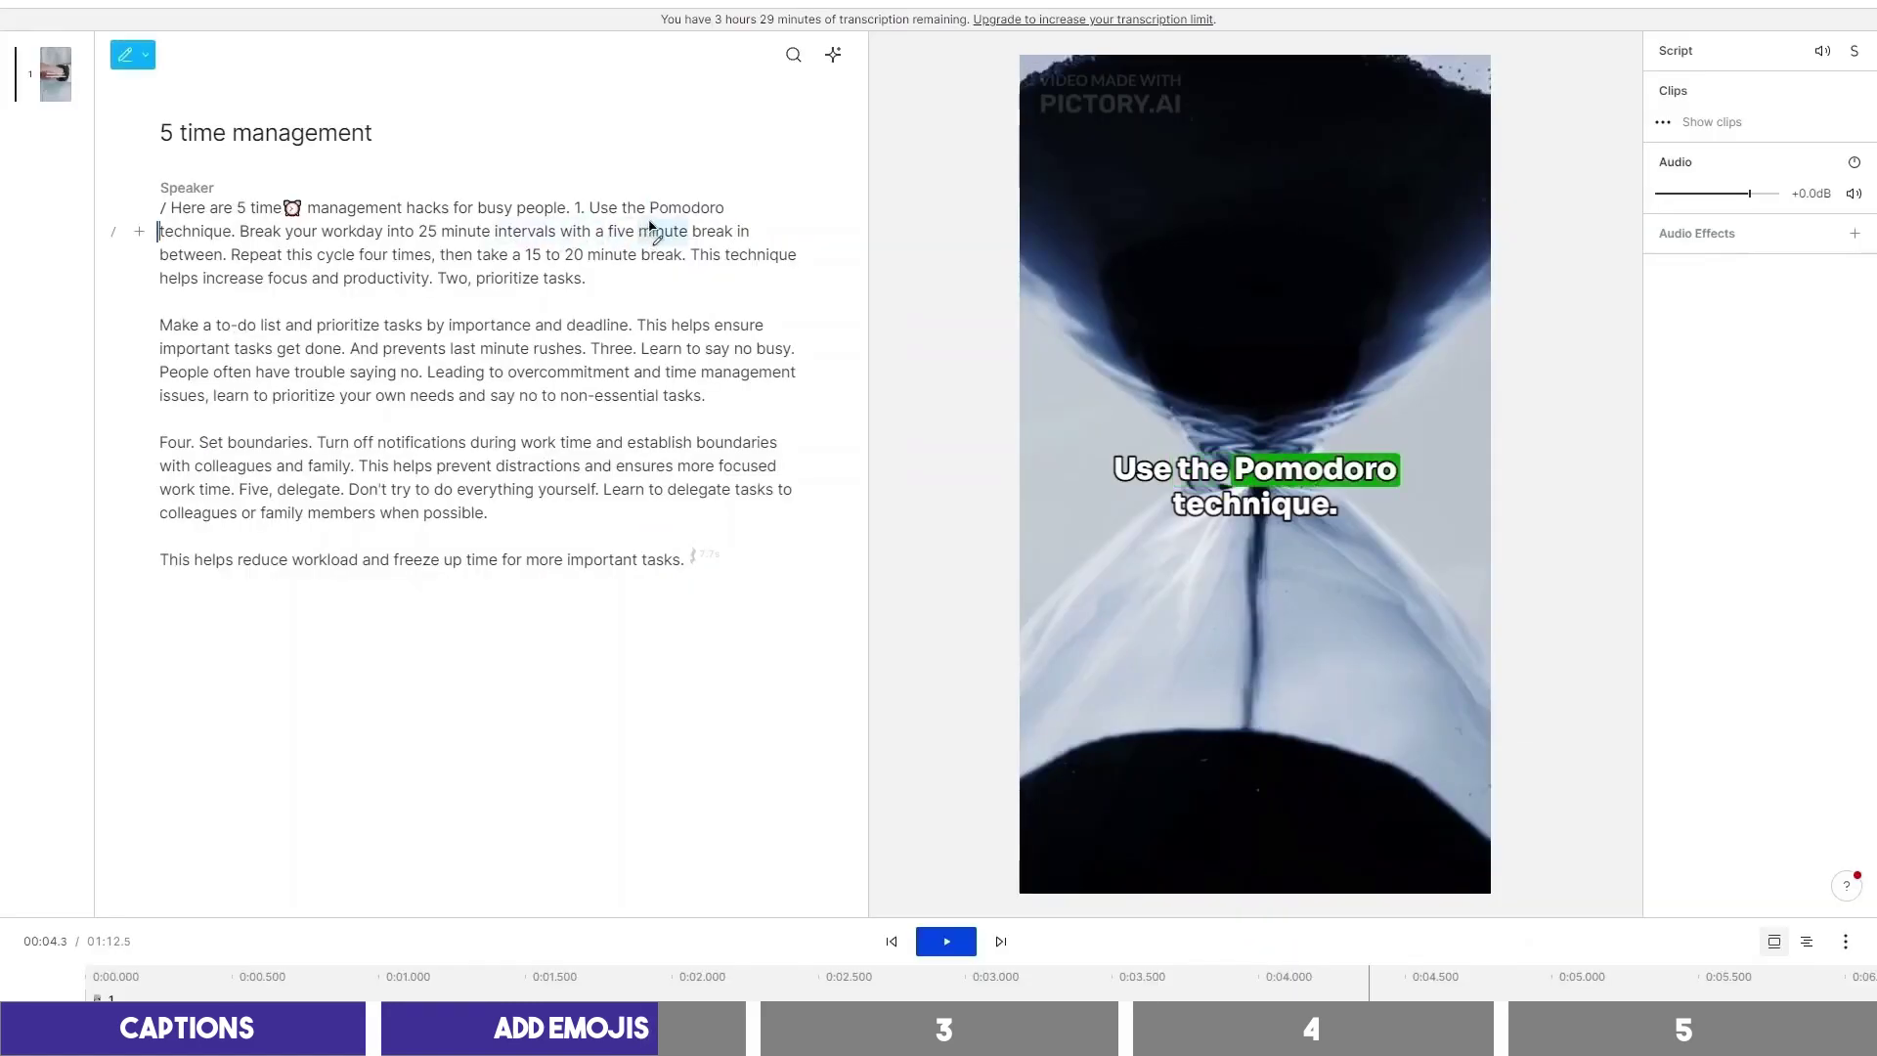
click(673, 213)
text(⏳)
click(809, 168)
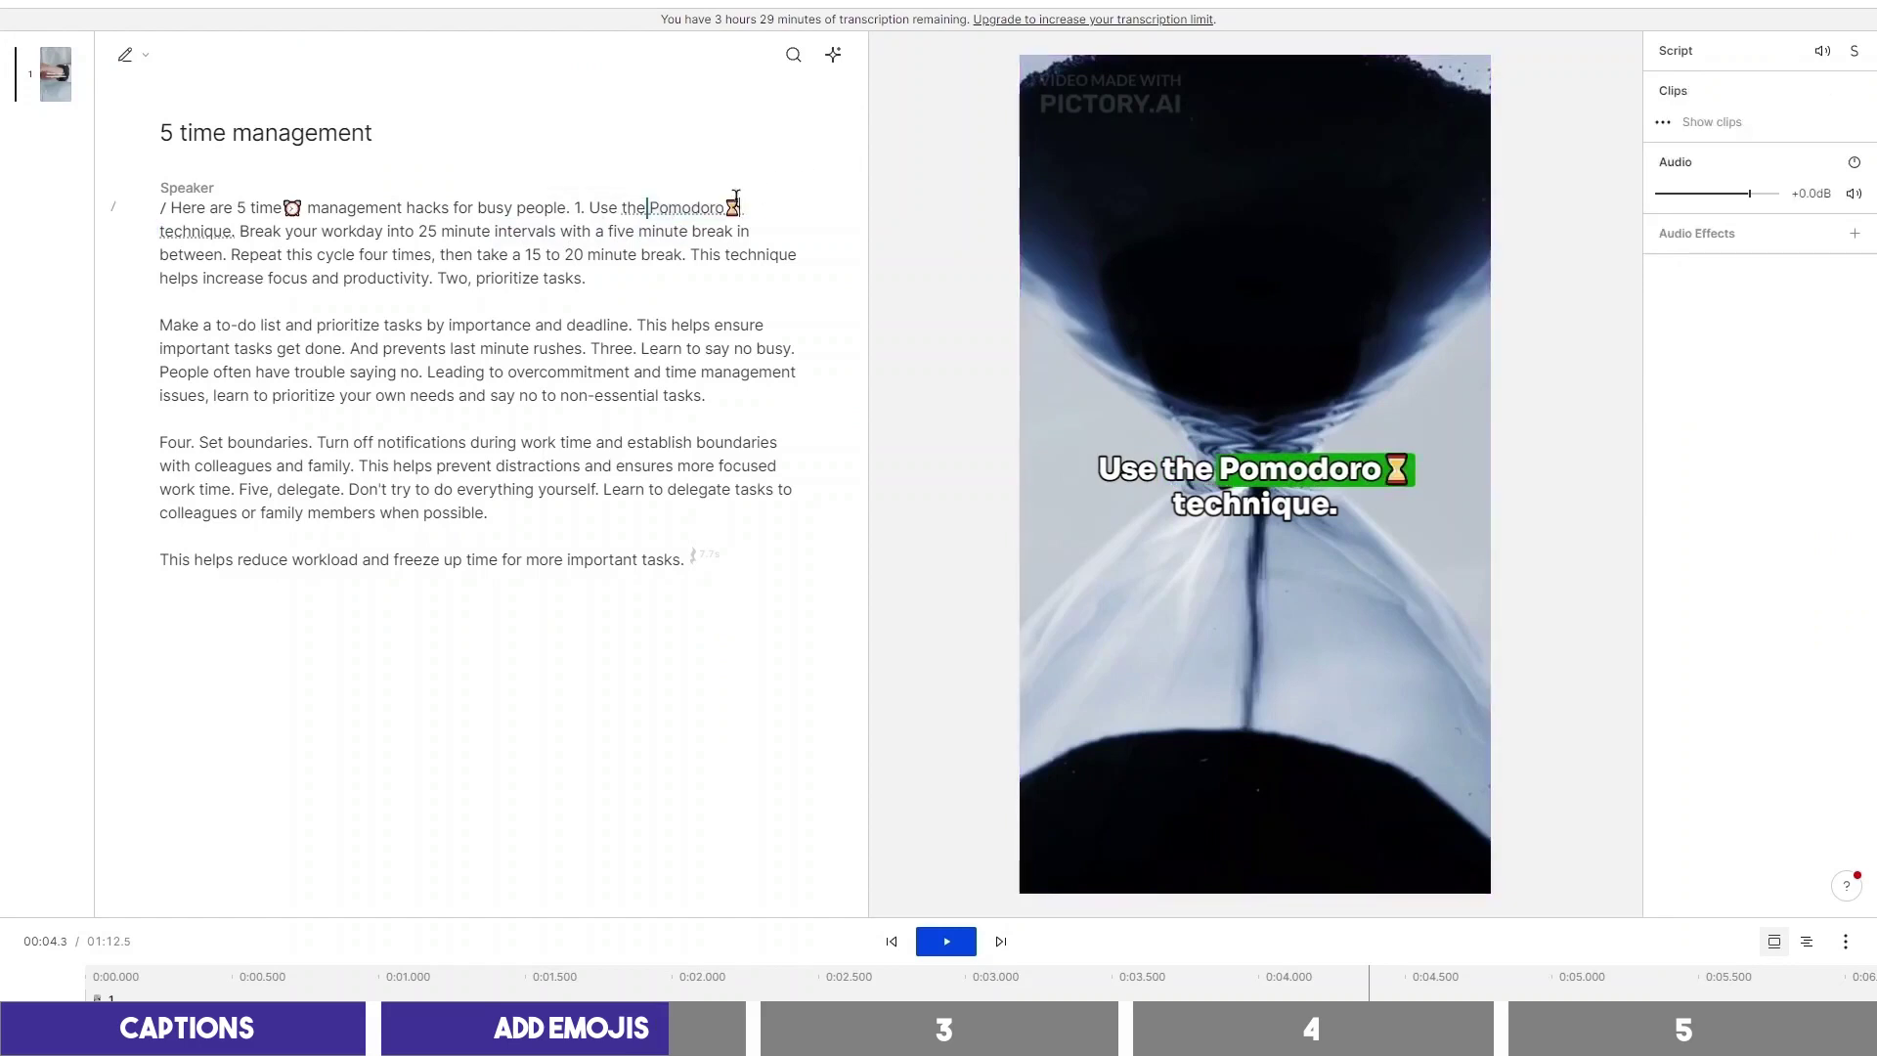
Replay from 'people' to preview the 'Use the Pomodoro⏳ technique.' caption
click(559, 212)
key(space)
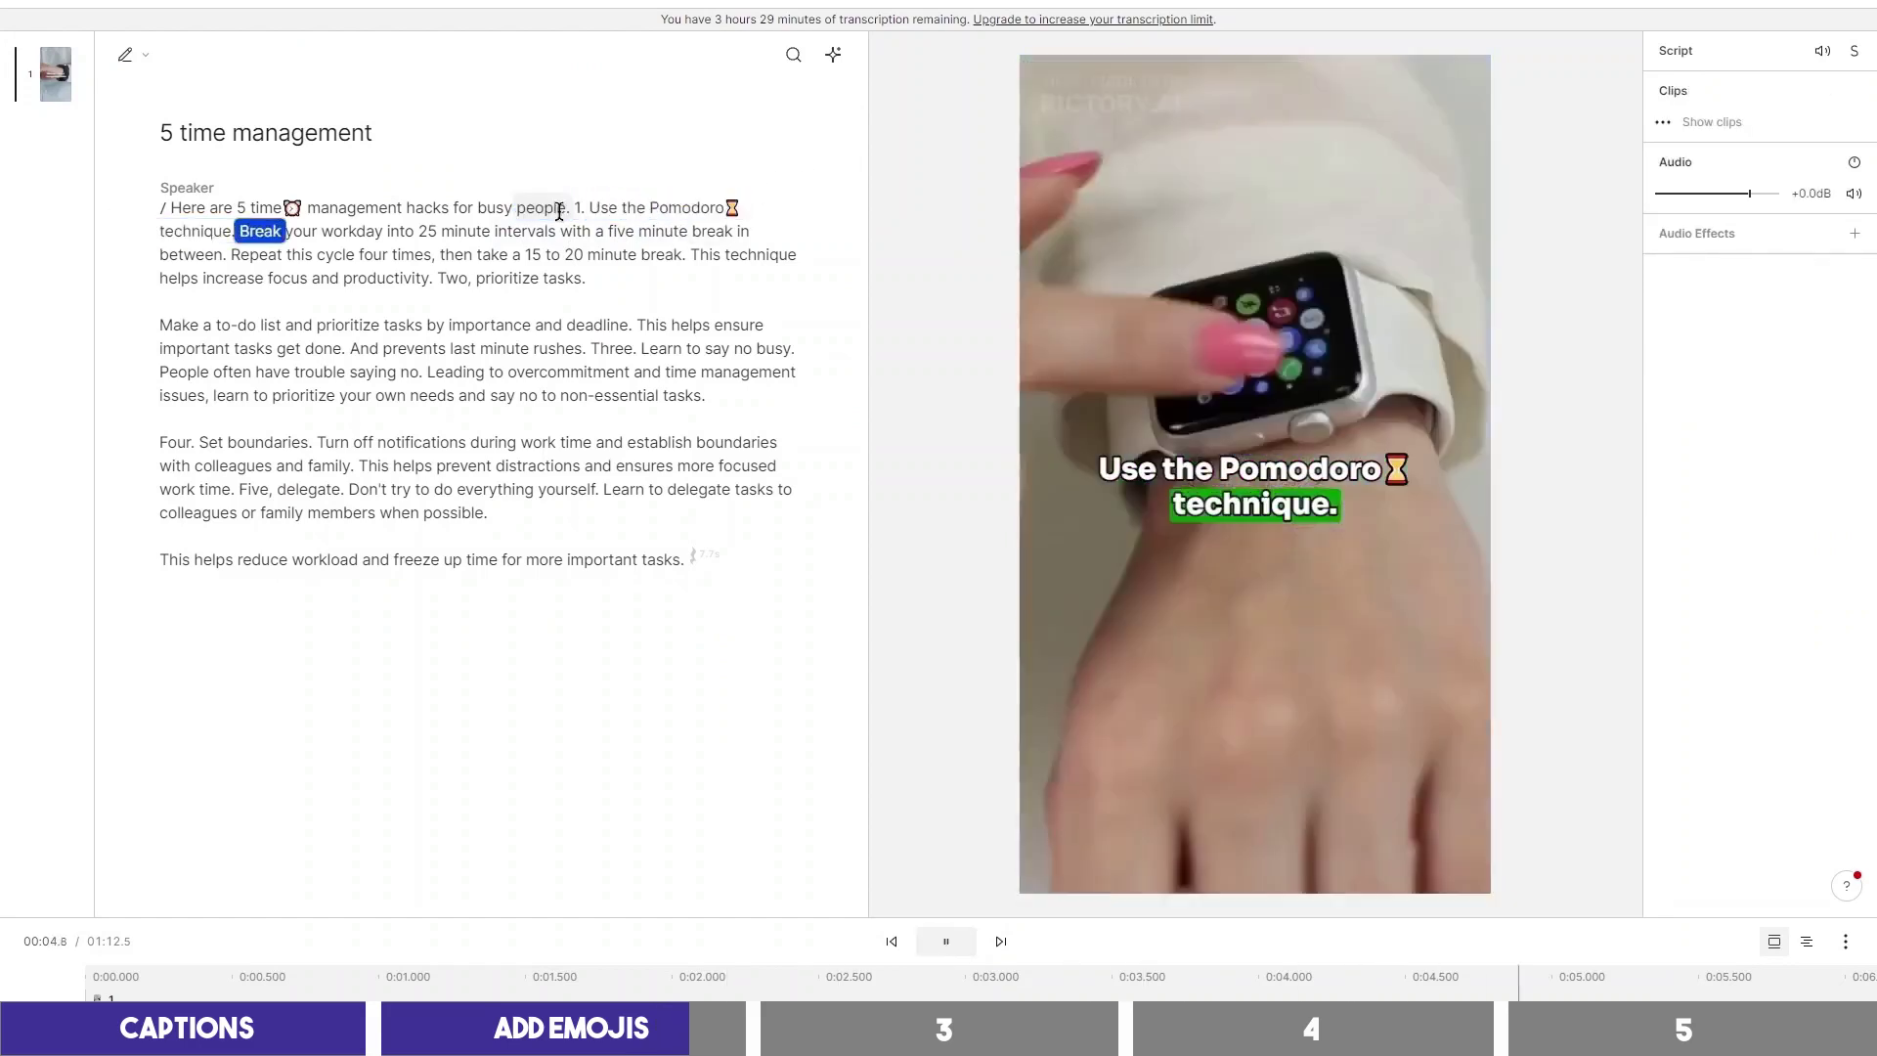
key(space)
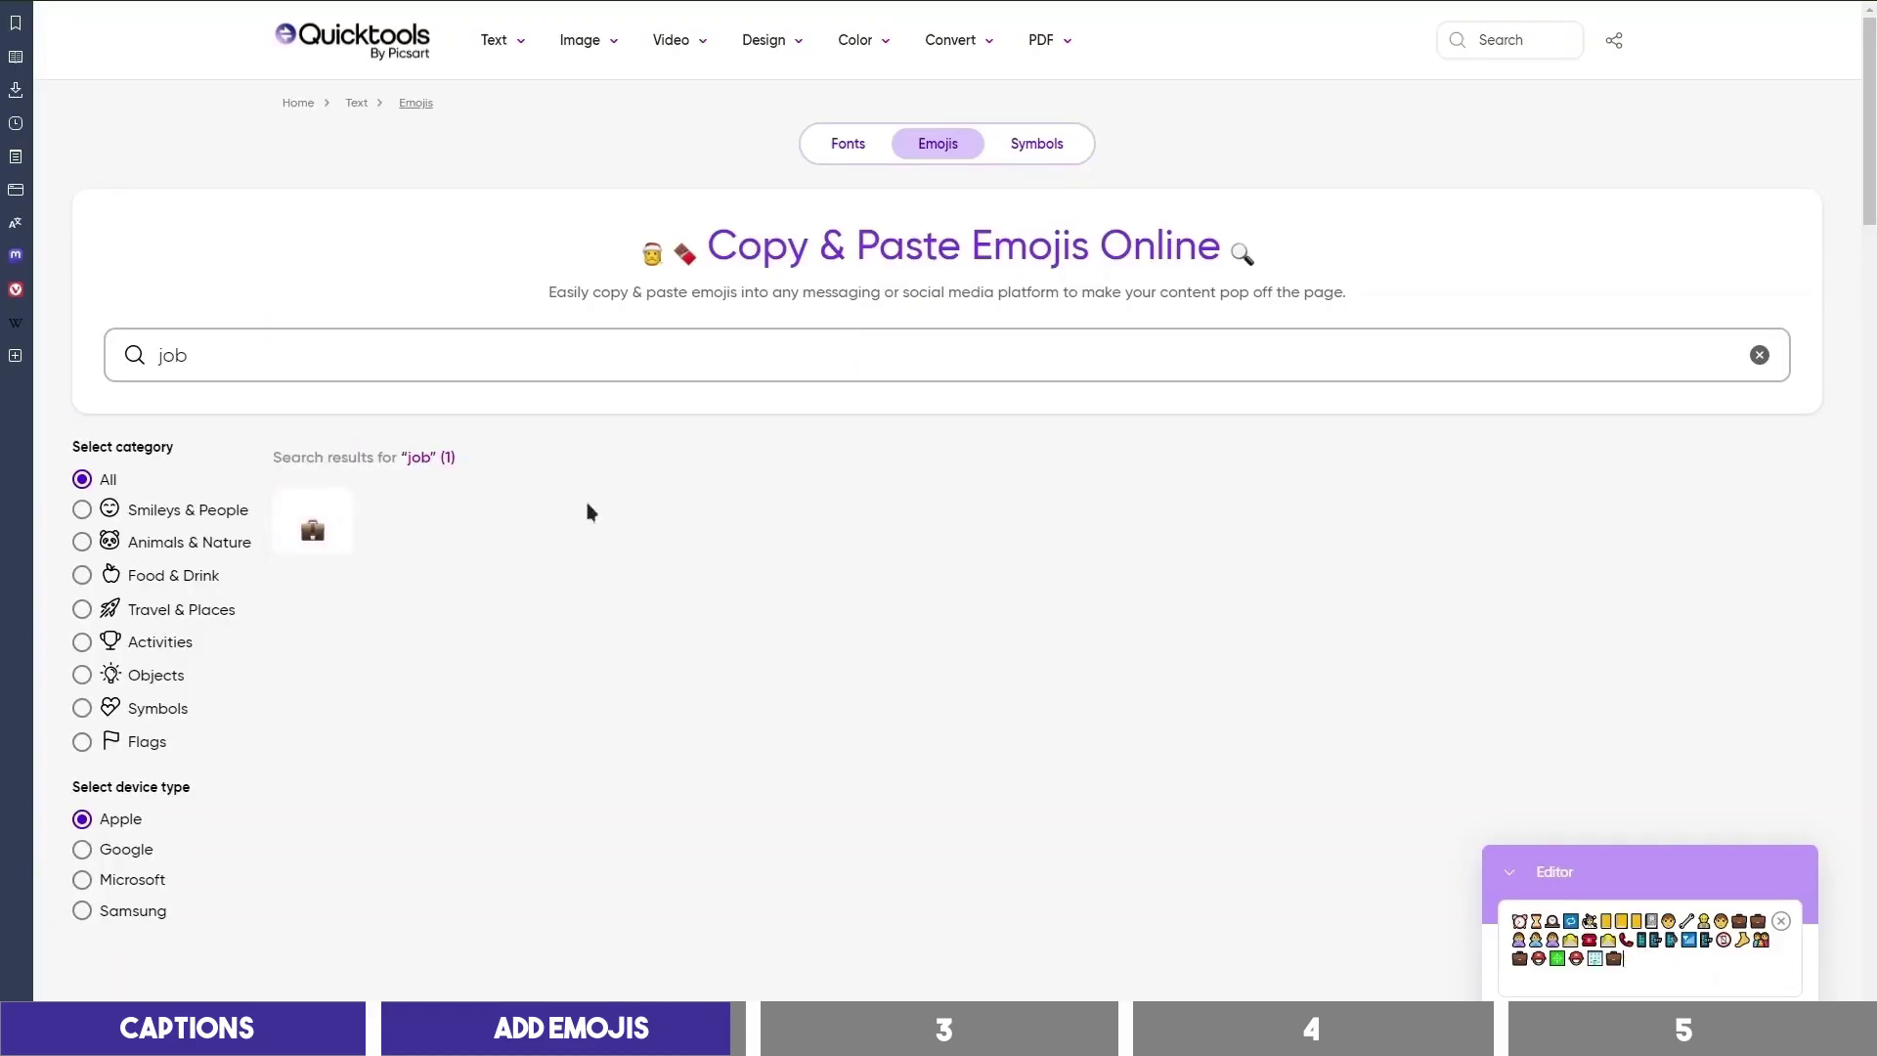
Replace the 'job' emoji search with 'time' and copy a clock emoji
drag(196, 356, 128, 371)
text(time)
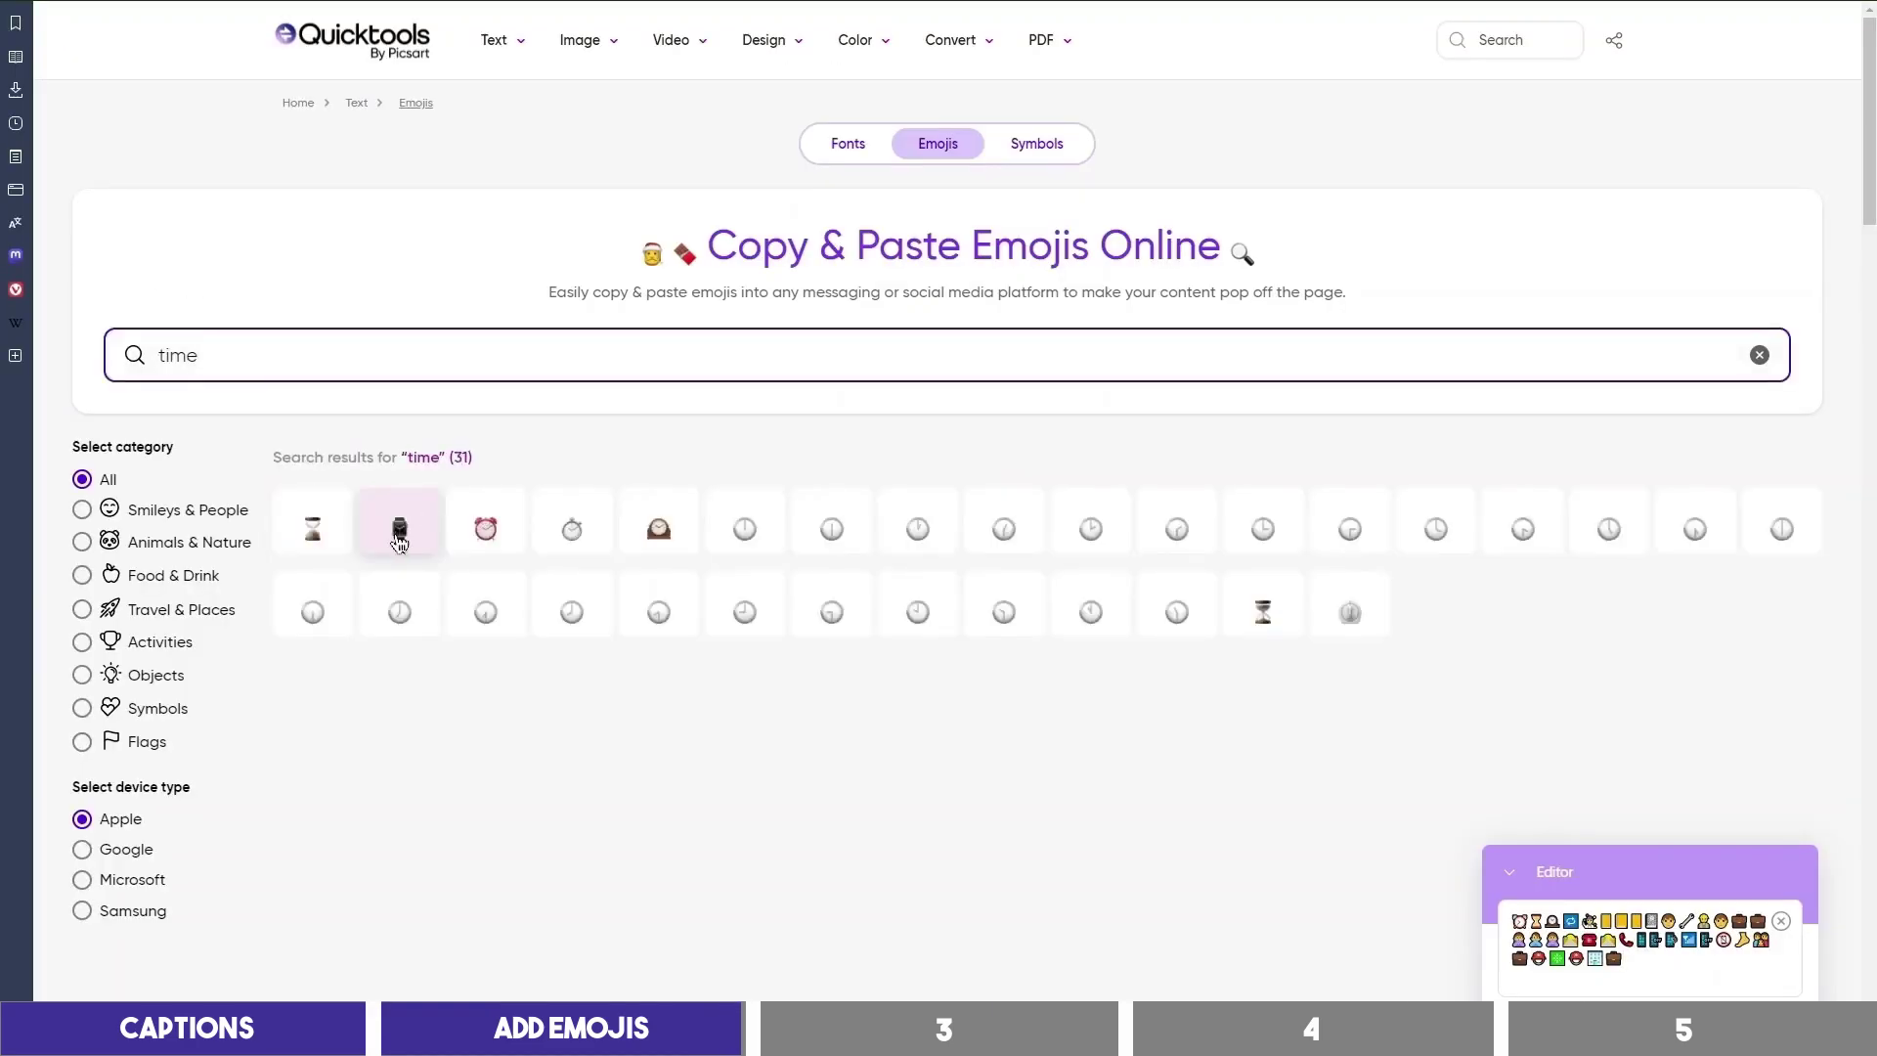
click(489, 531)
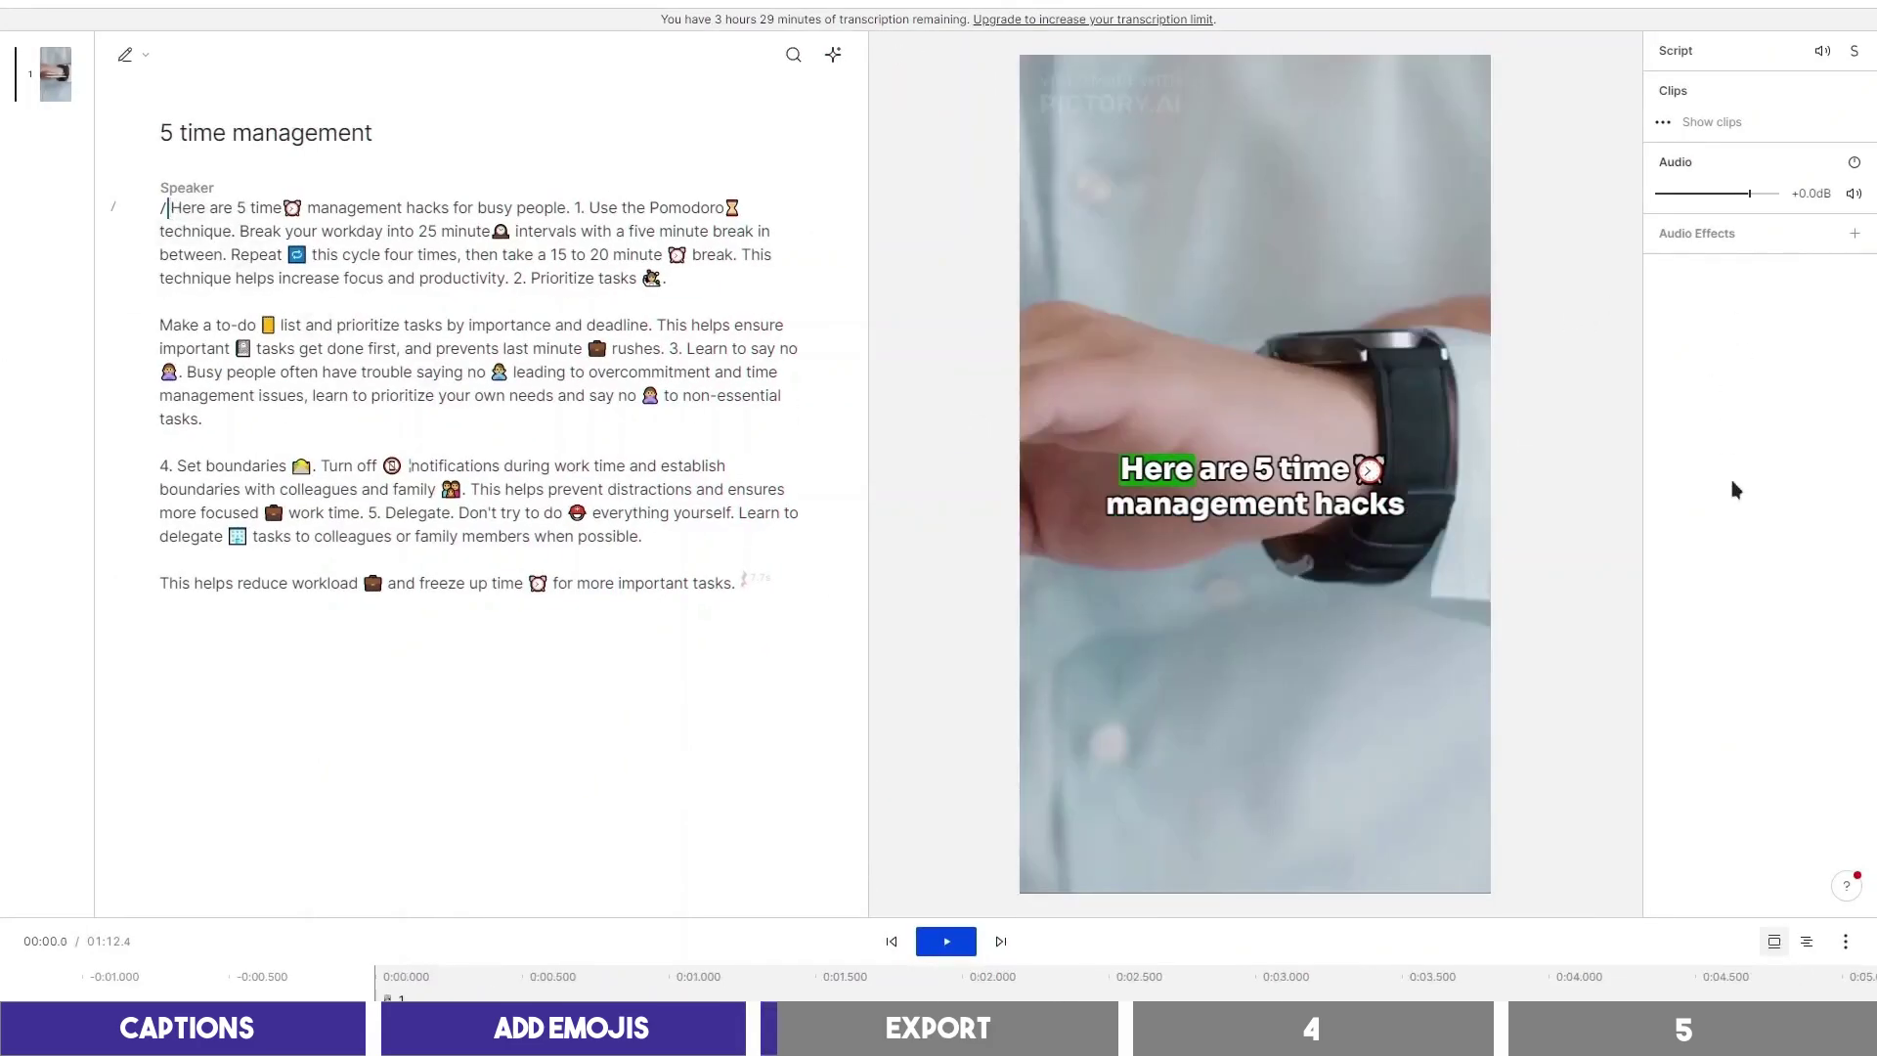
Export the composition as a 720p, Medium-quality video from the Publish panel
click(1787, 5)
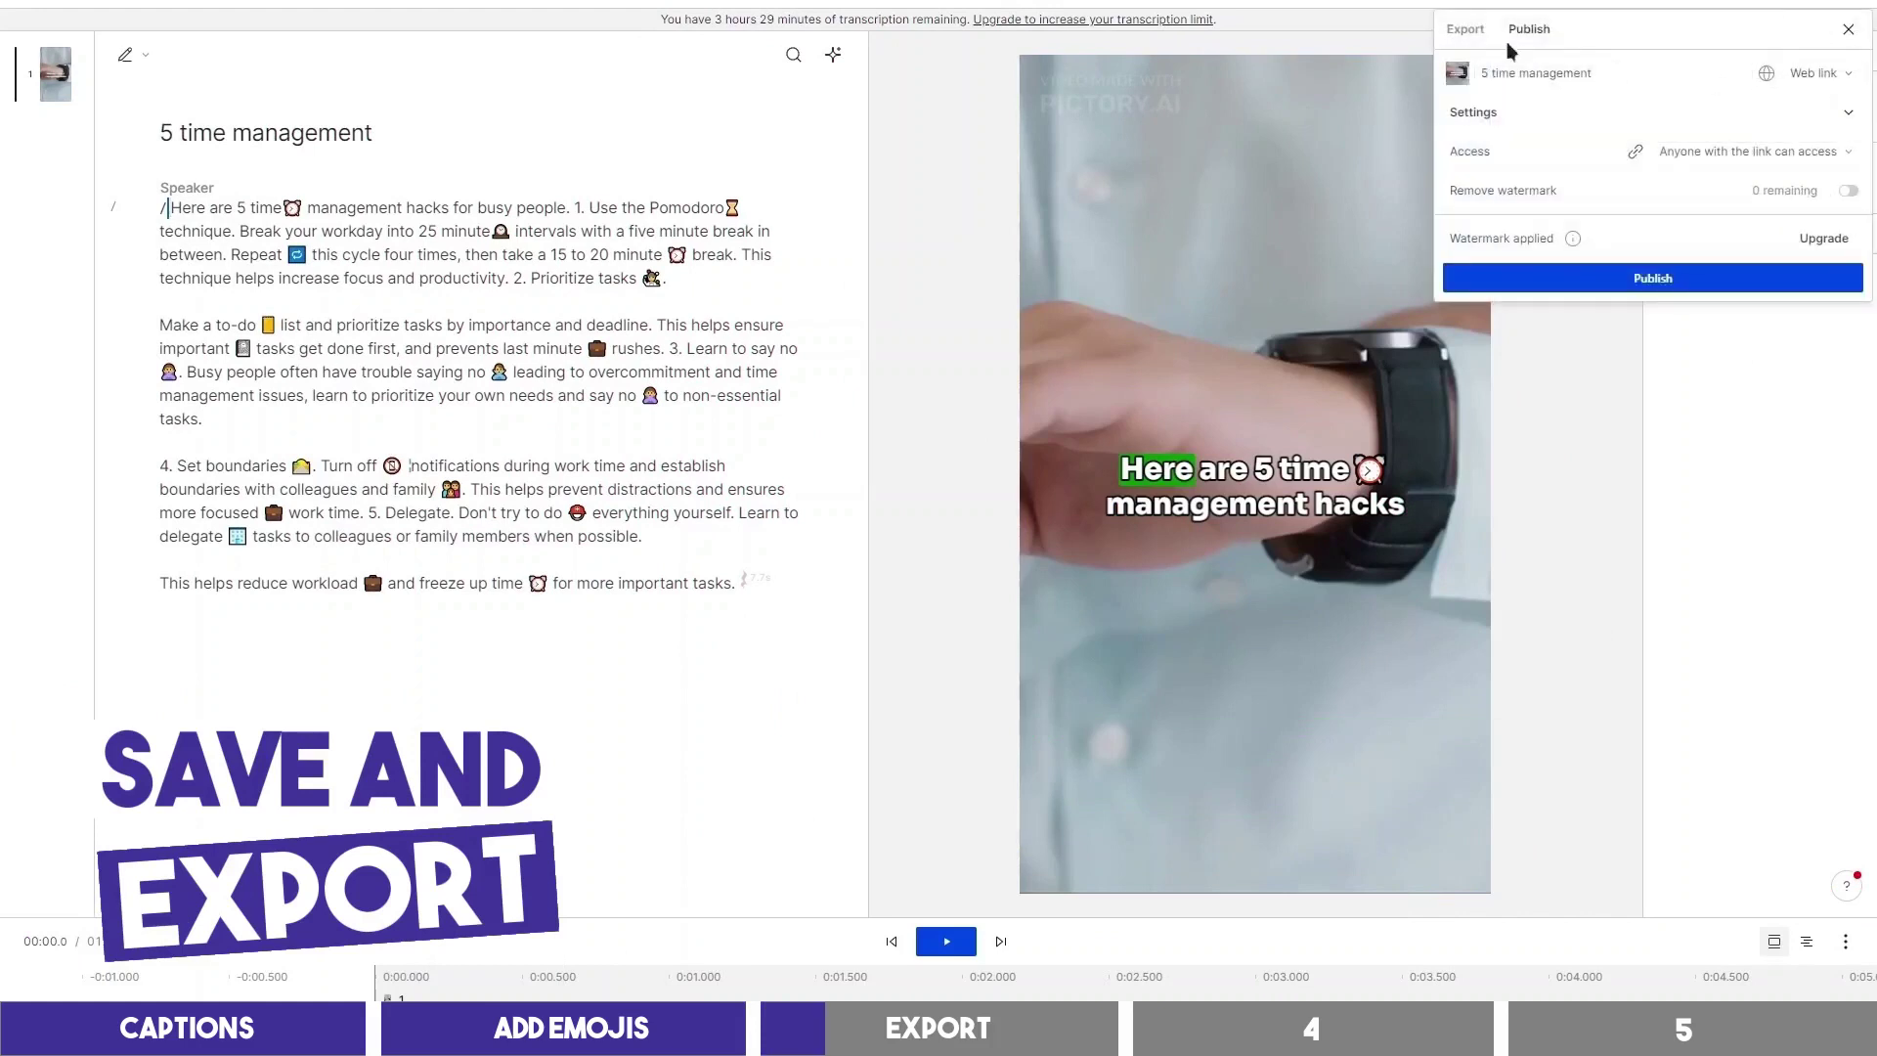
click(1473, 31)
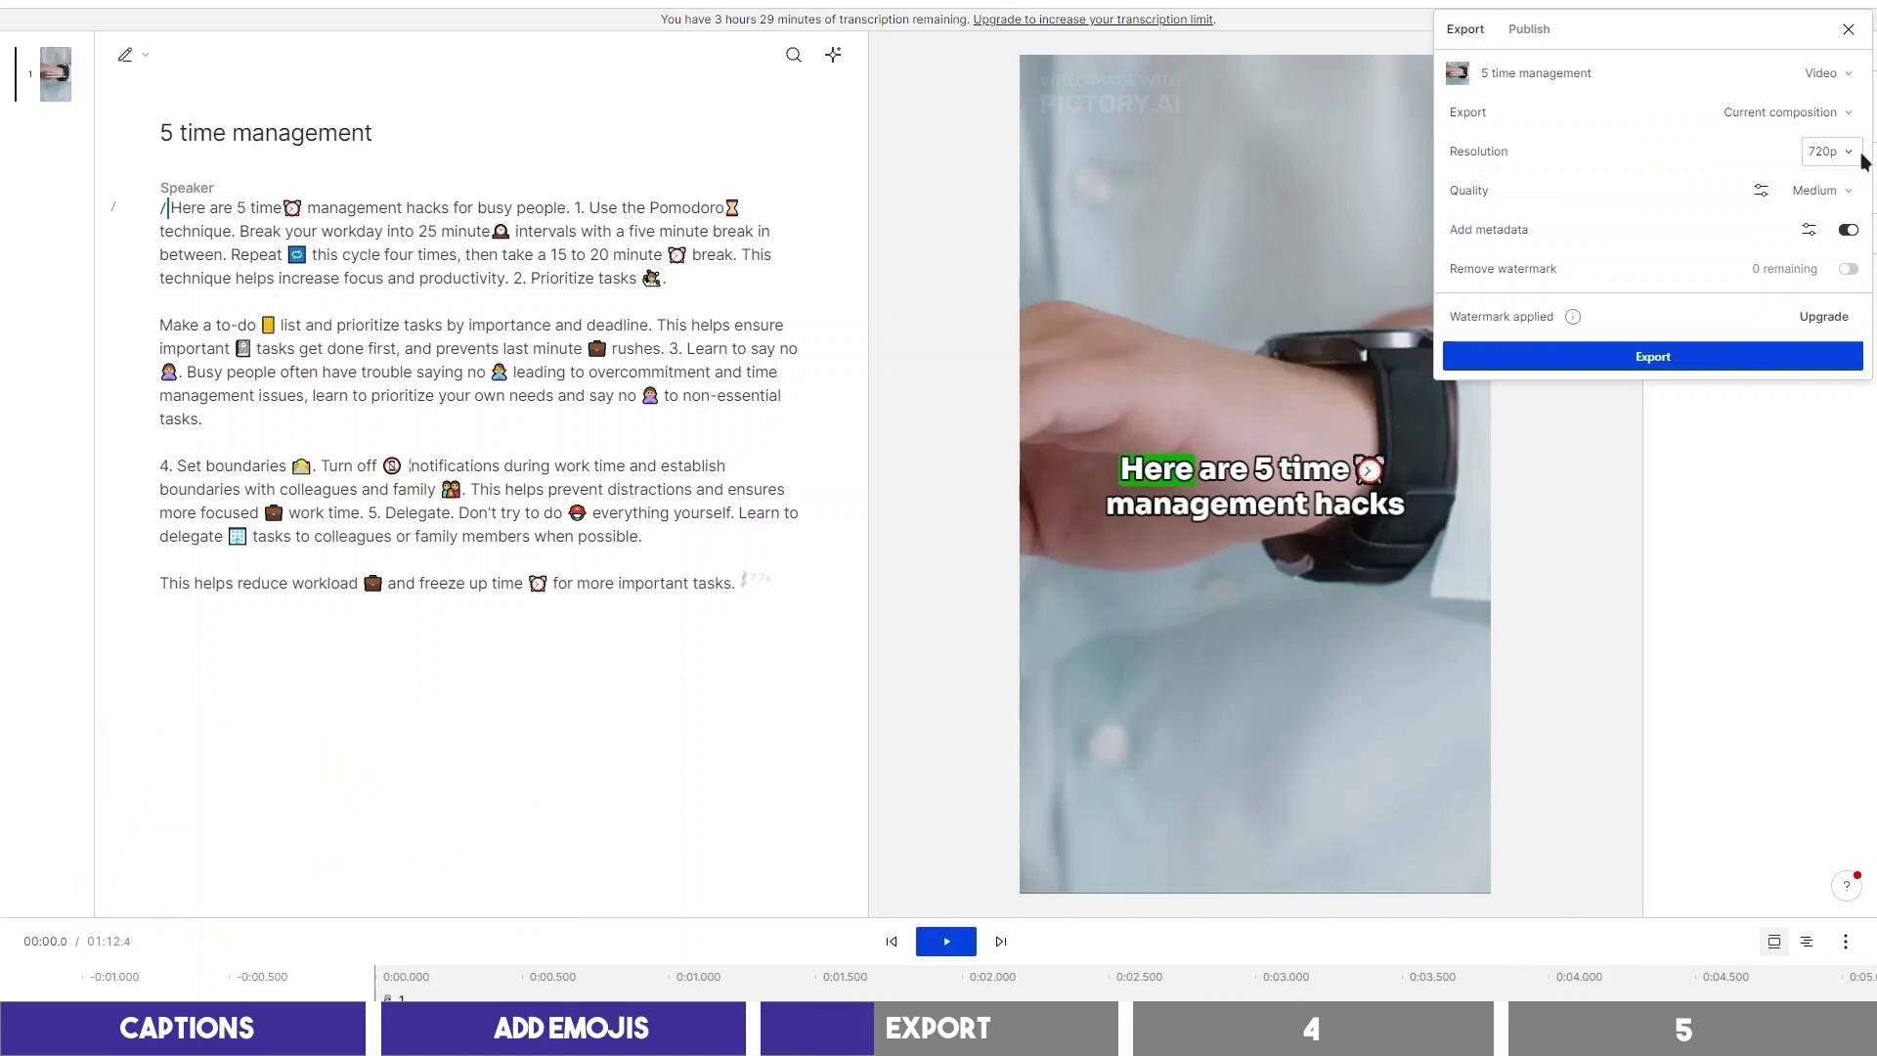
click(1778, 364)
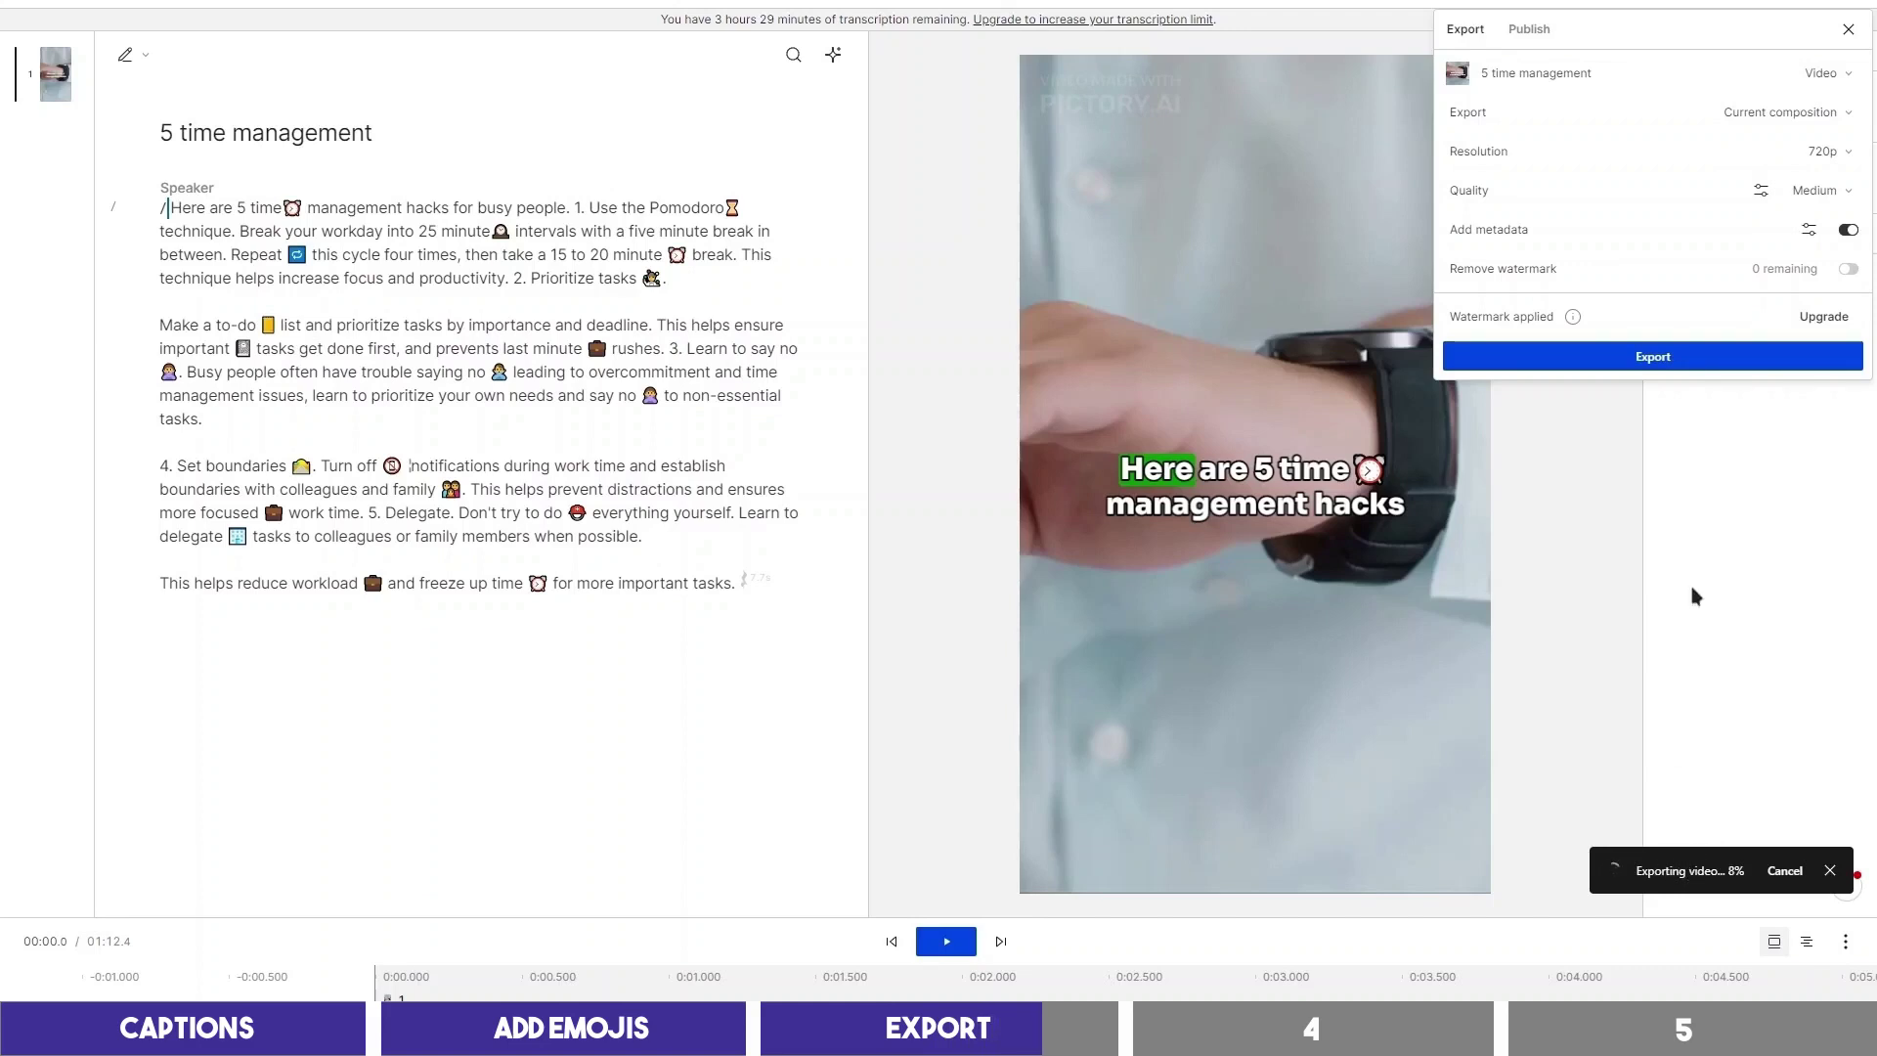
click(1849, 31)
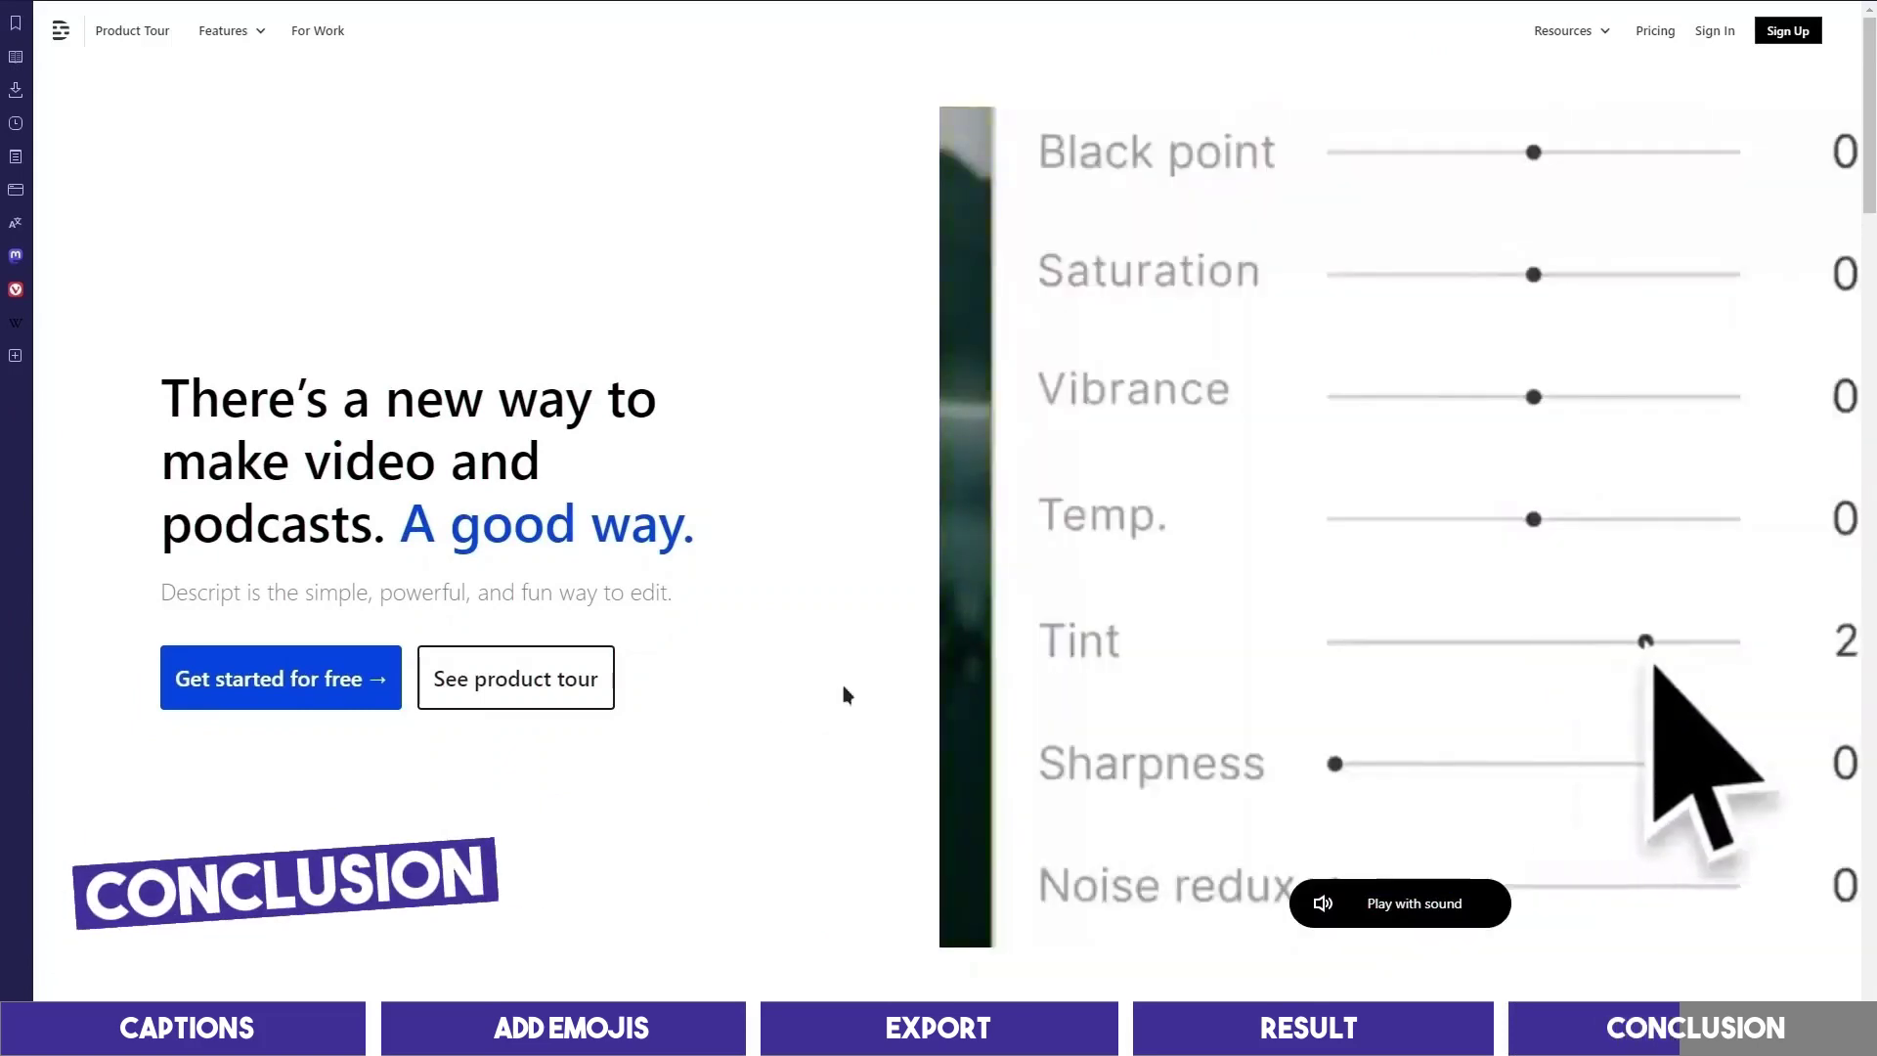
Scroll the Descript homepage down to the Video editing, Podcasting and Transcription feature cards
scroll(847, 695, down, 6)
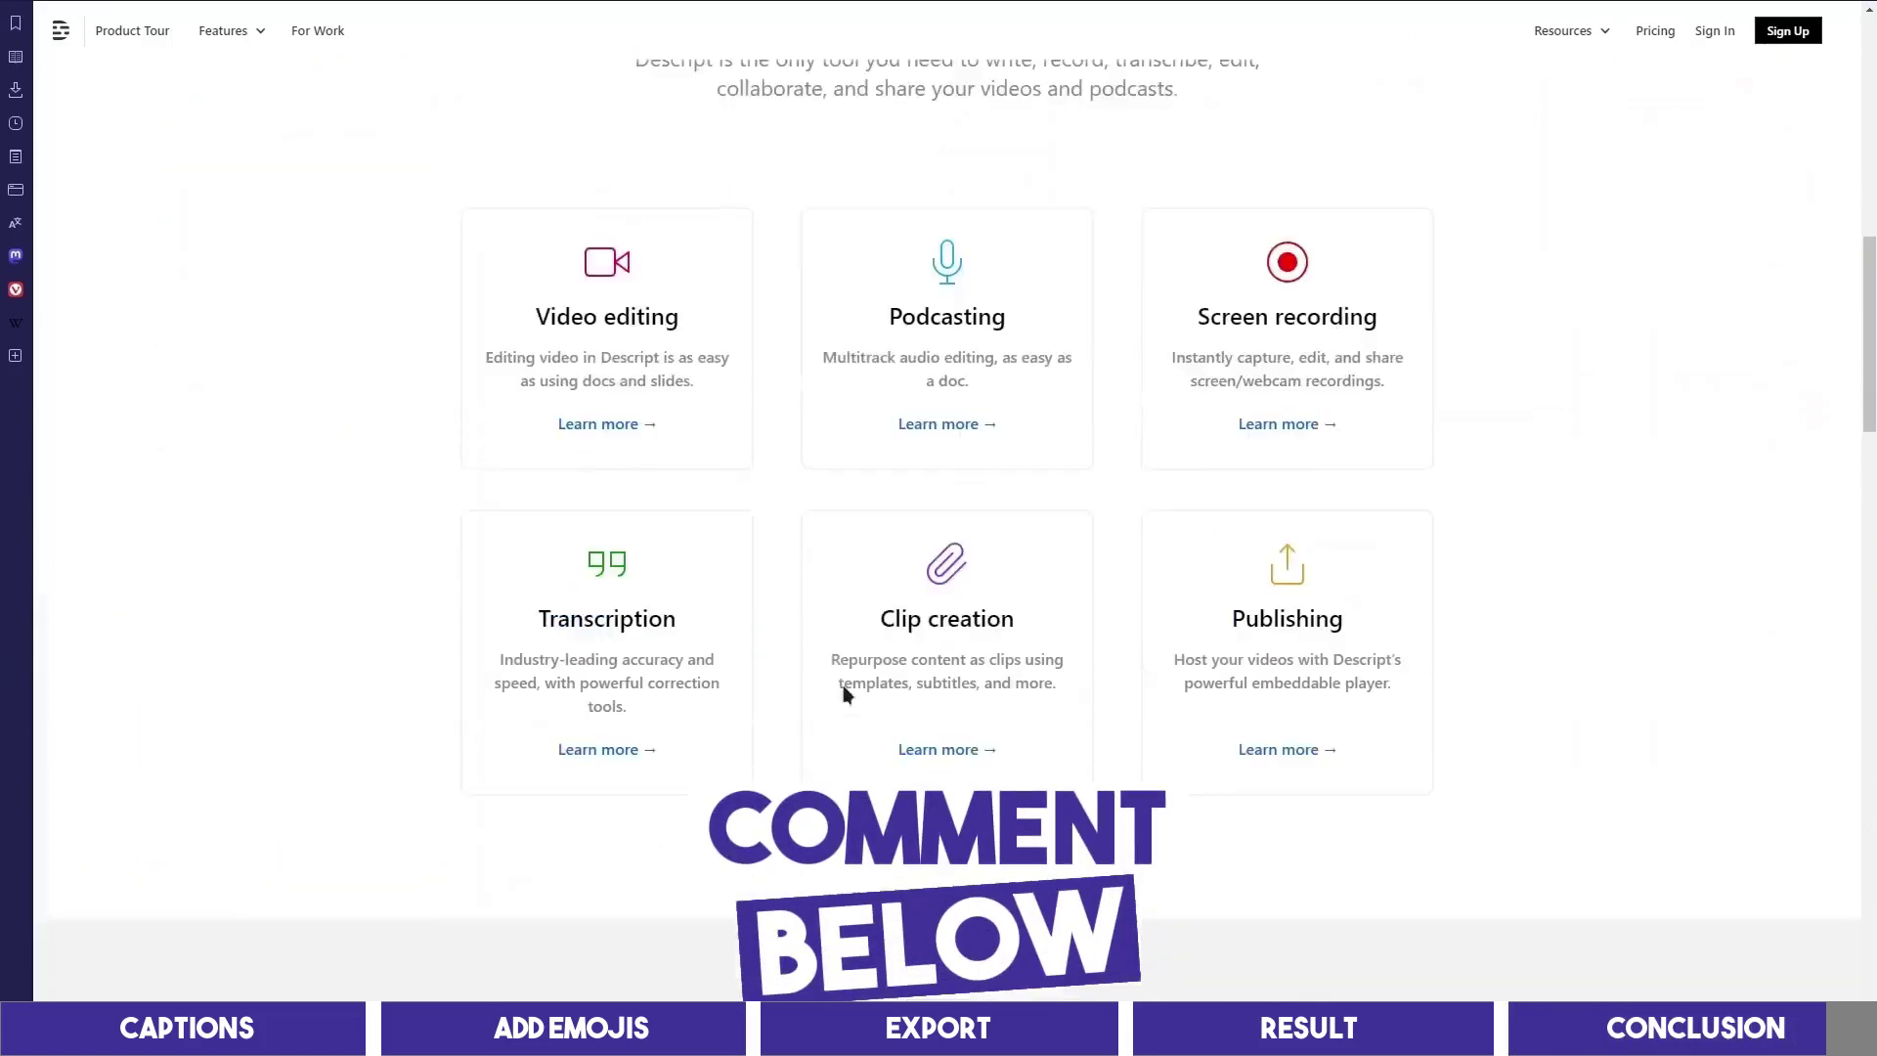